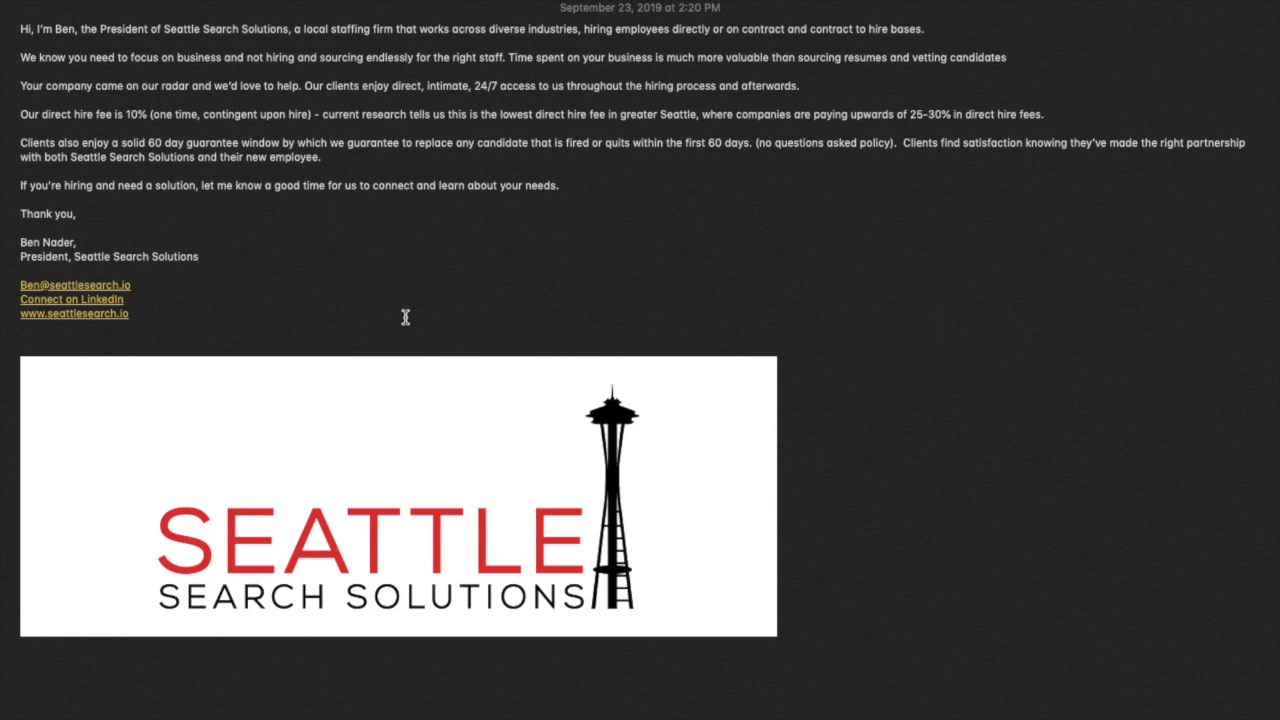
- Select the Notes email body from 'Hi, I'm' to 'your needs.' and exit full screen
mouse_move(222, 259)
mouse_move(423, 471)
left_click_drag(562, 185, 3, 8)
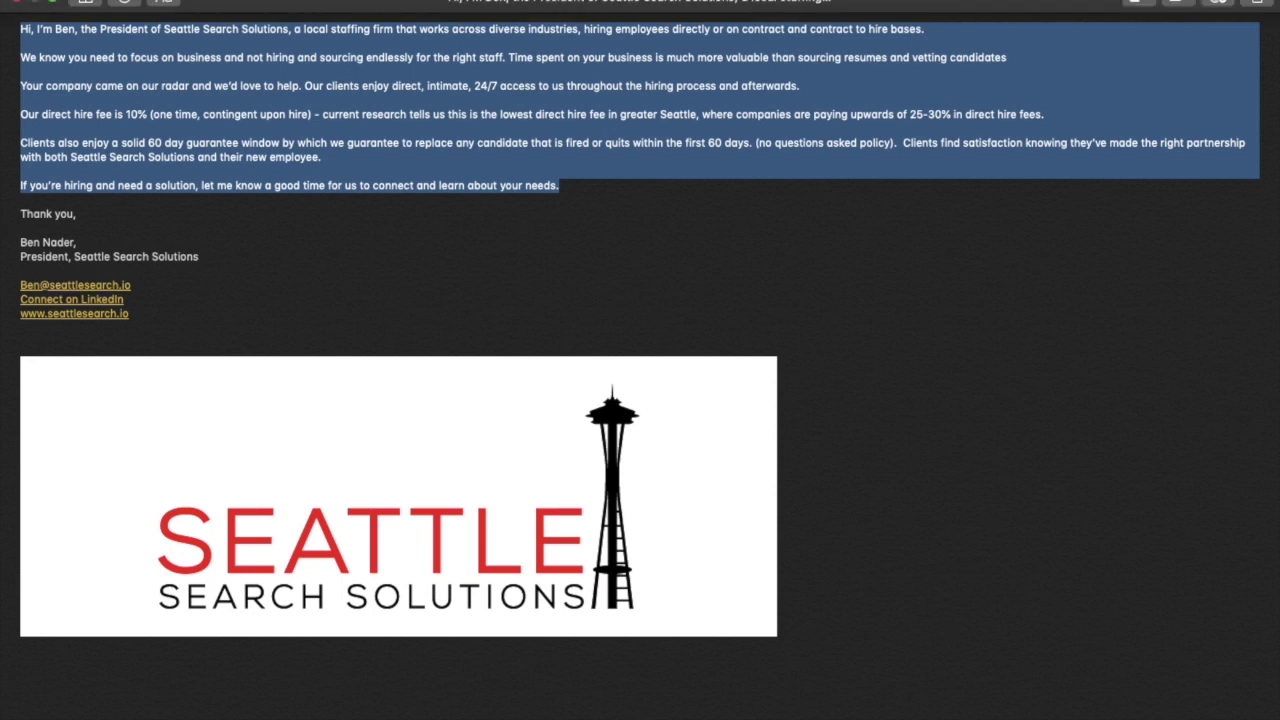
left_click(48, 4)
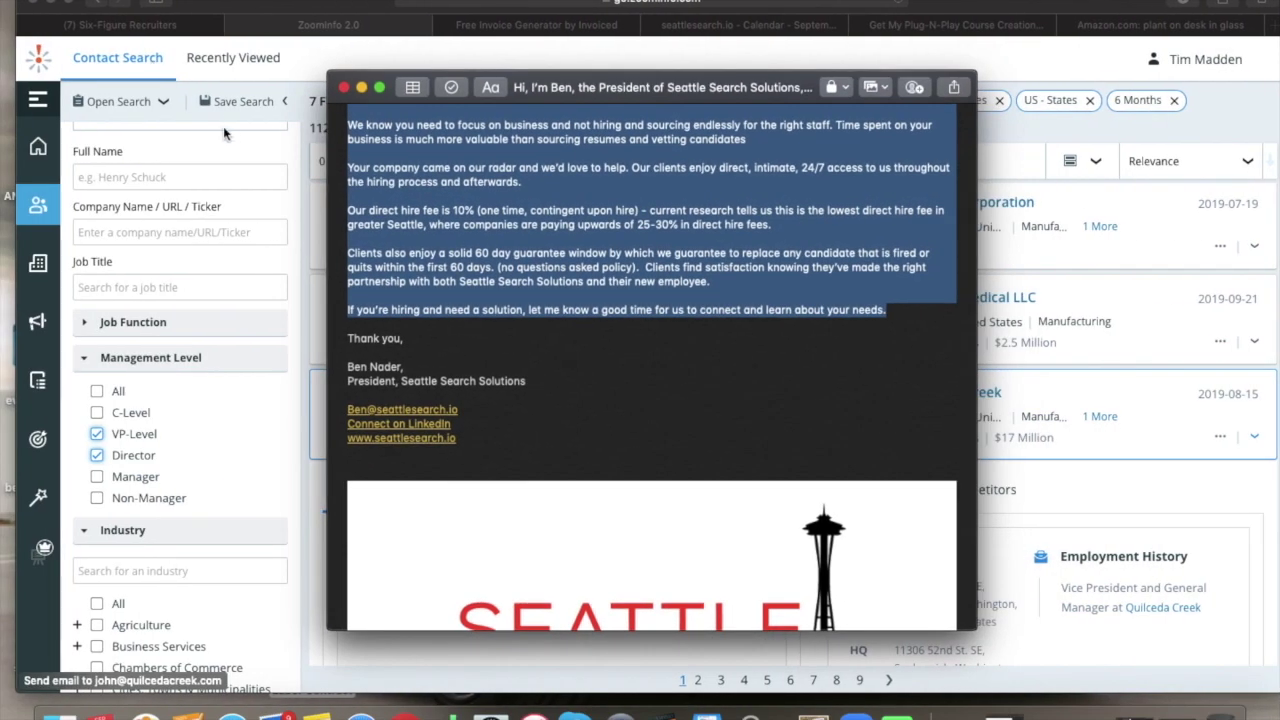
- Close the mail window and look over the VP-Level and Director contact results
left_click(343, 88)
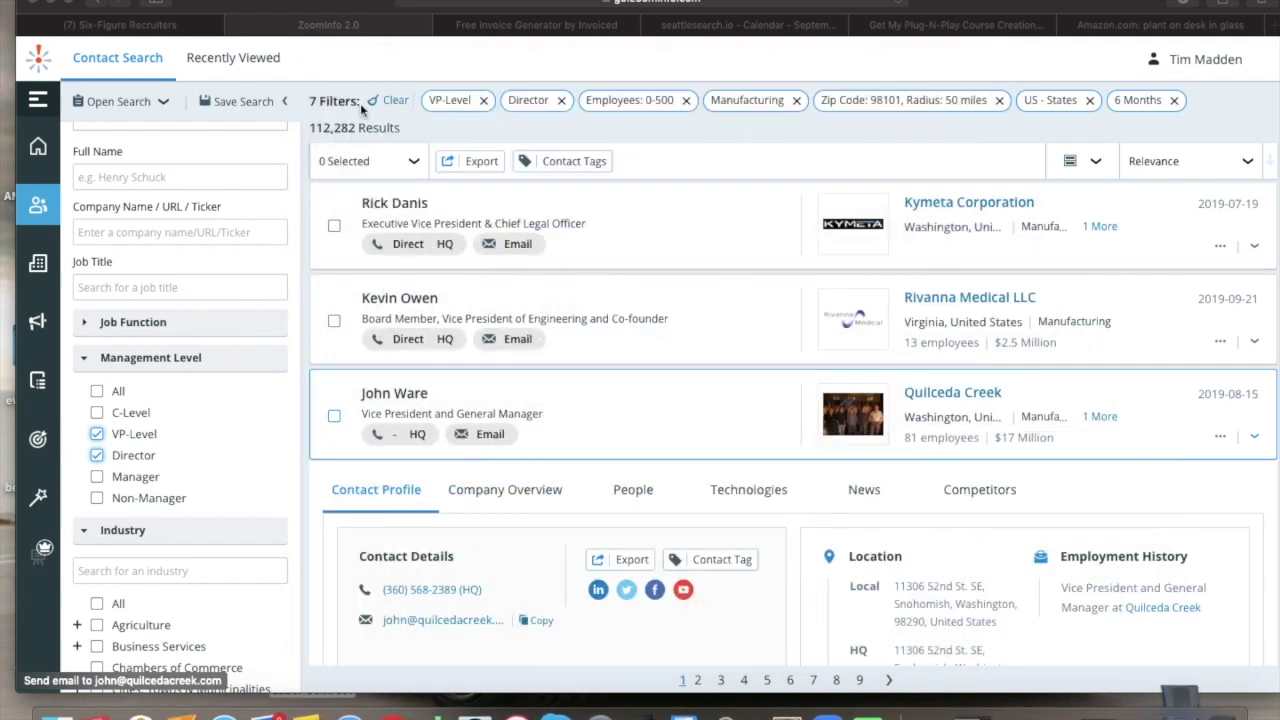
scroll(388, 297, "up", 3)
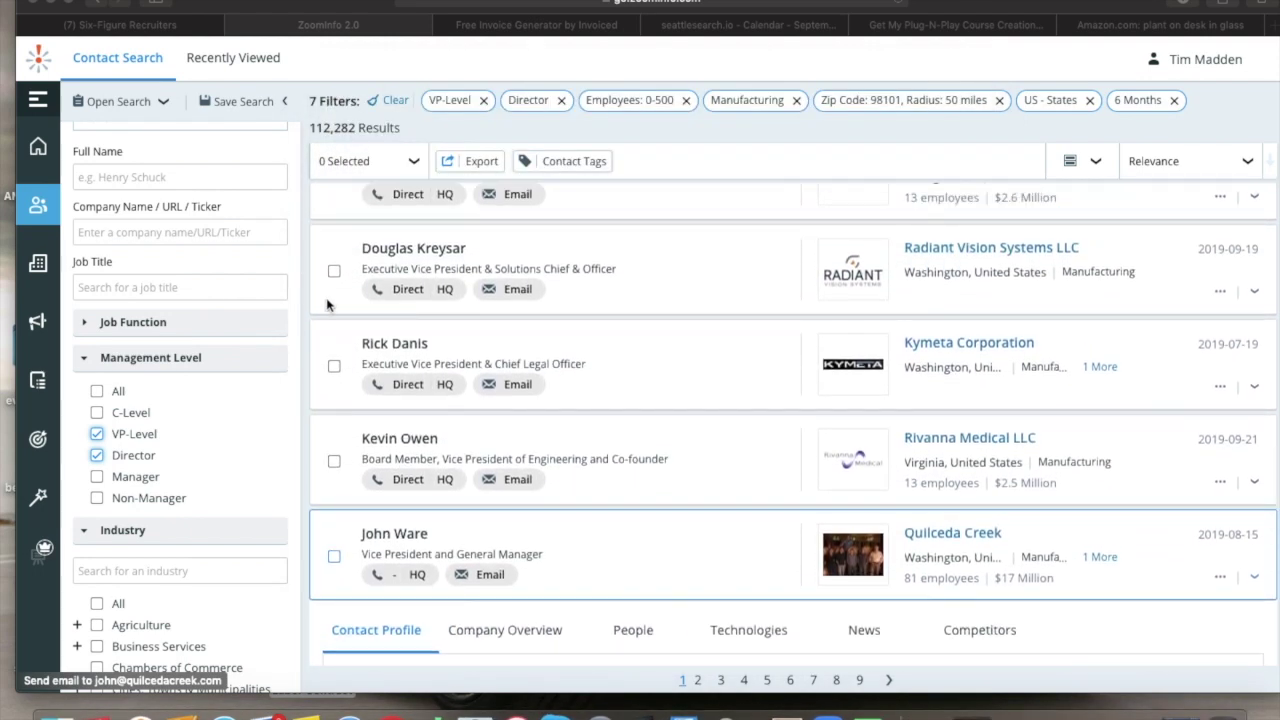
scroll(330, 305, "up", 5)
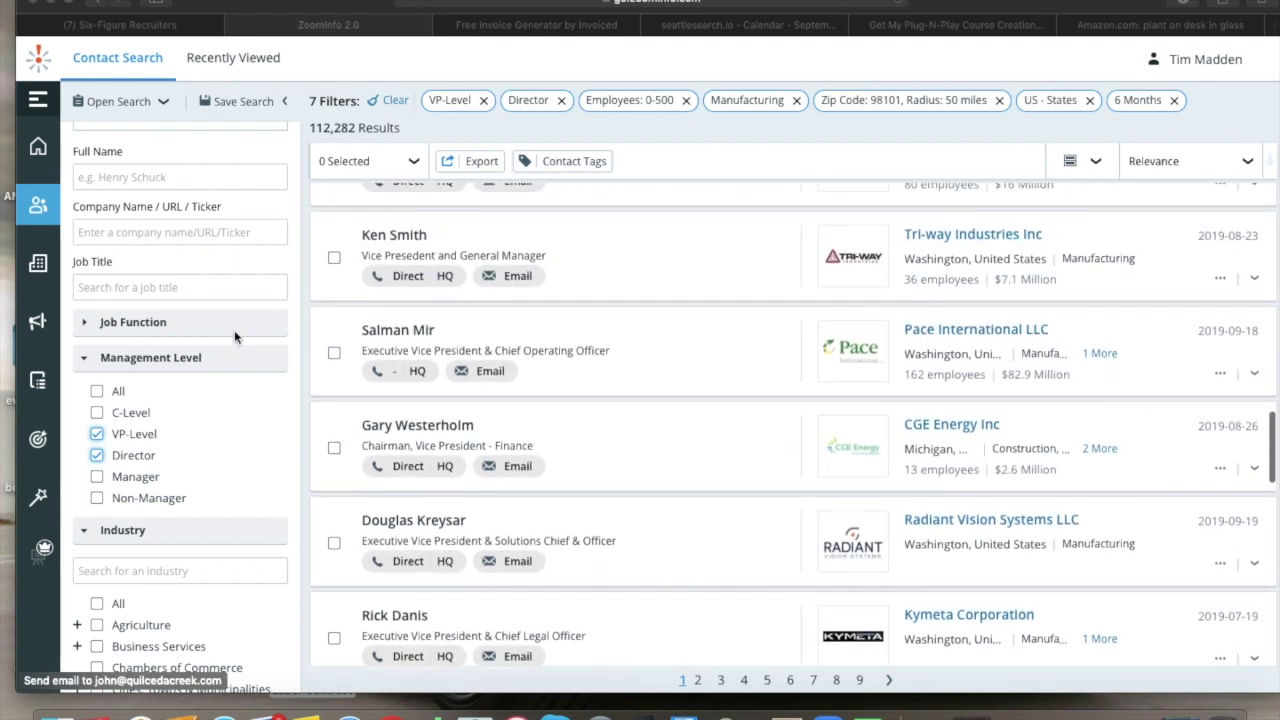
scroll(237, 347, "down", 3)
scroll(237, 347, "down", 10)
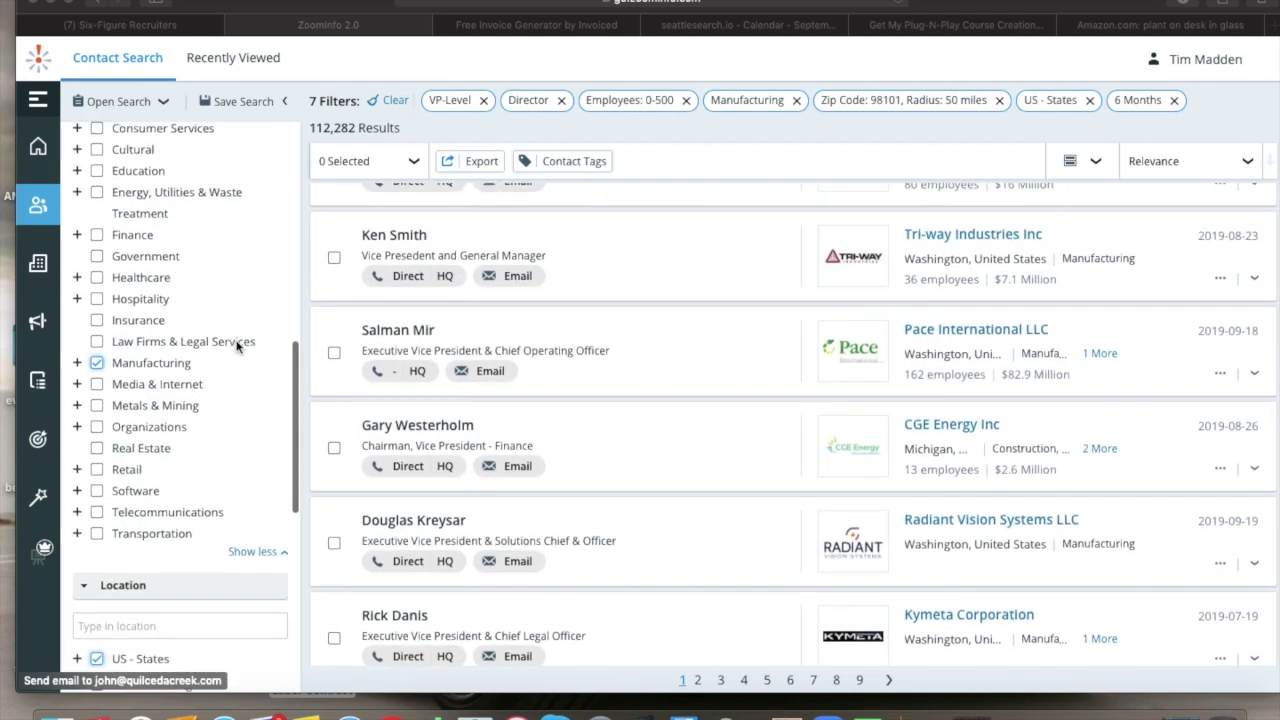
scroll(237, 347, "down", 4)
scroll(237, 347, "up", 7)
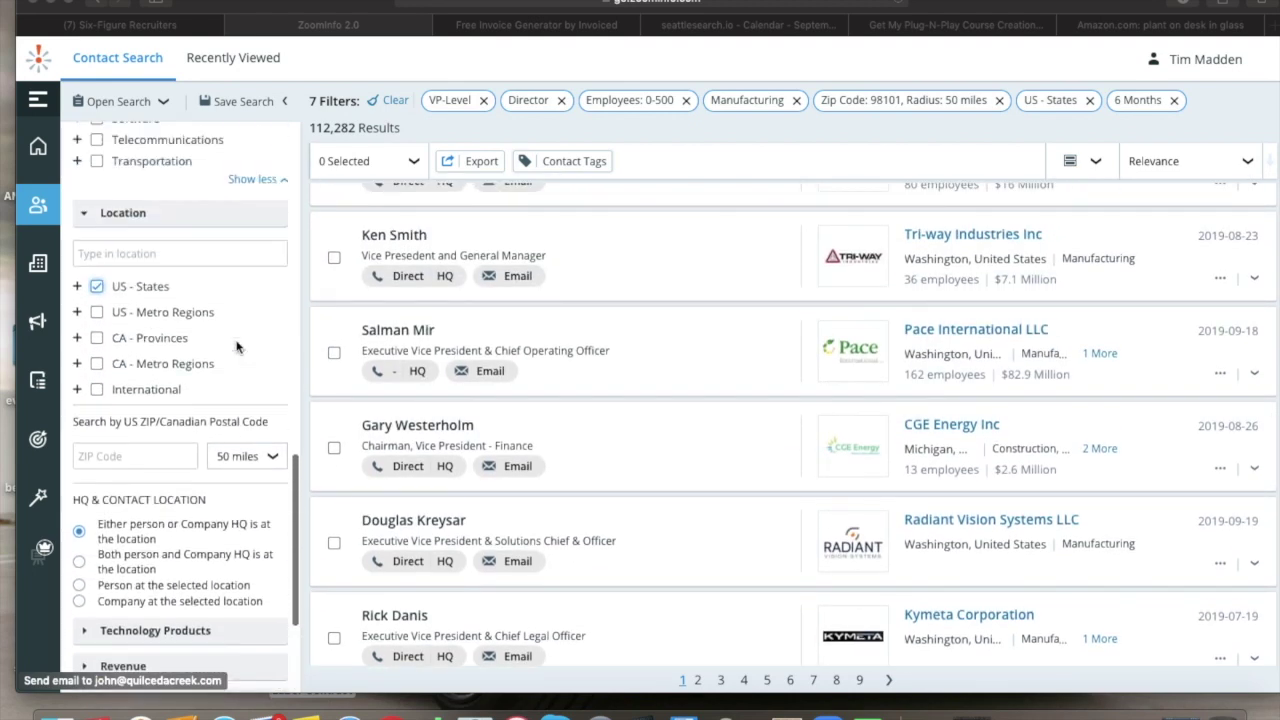
scroll(237, 347, "up", 12)
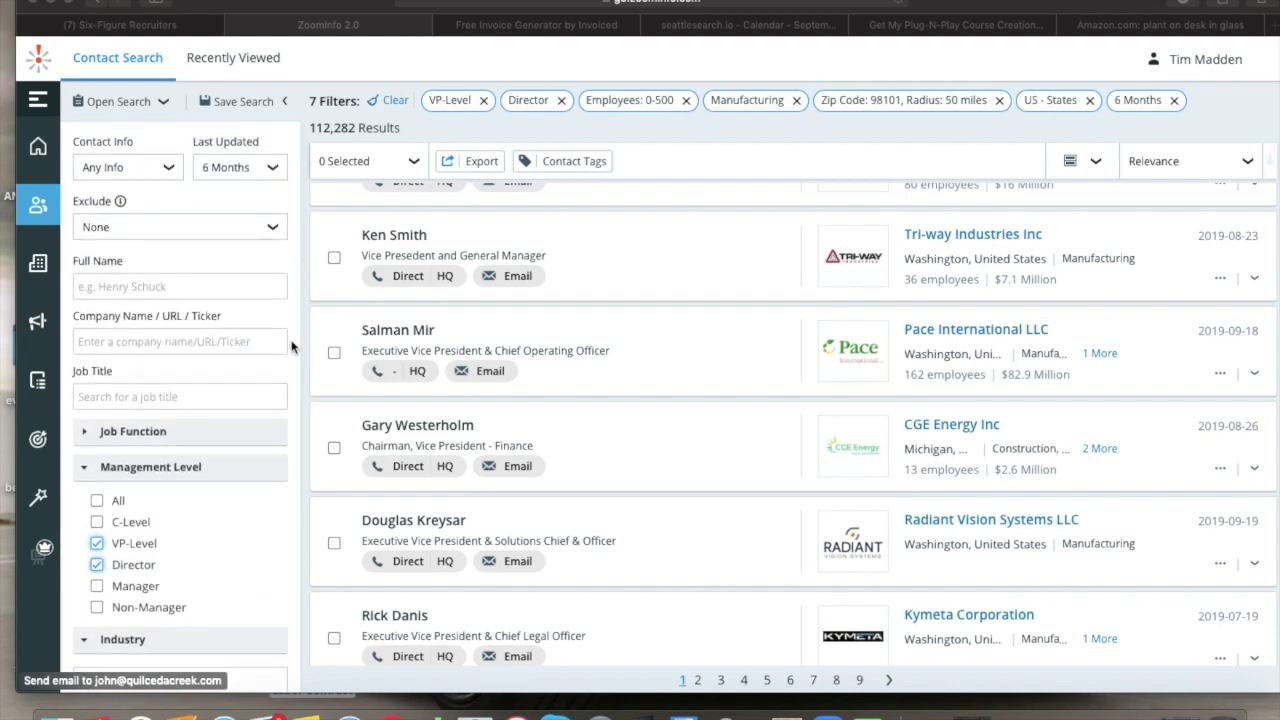
scroll(292, 347, "up", 1)
scroll(292, 347, "down", 3)
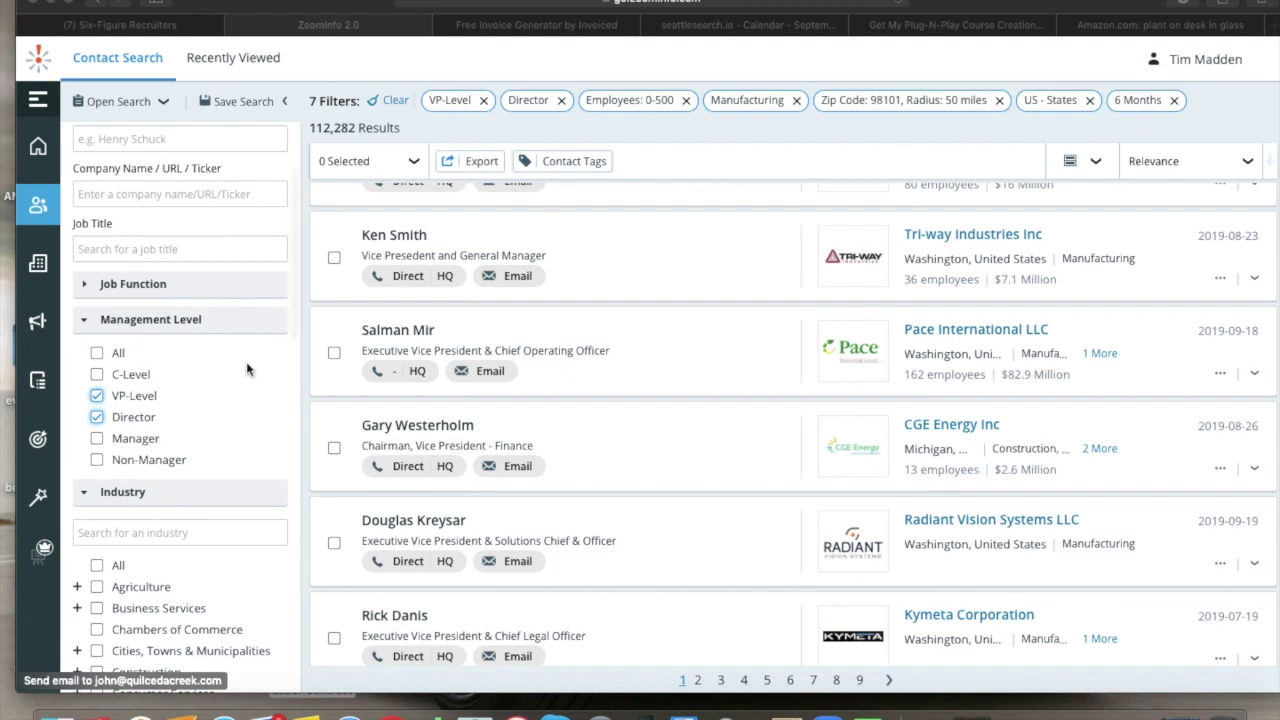
scroll(207, 478, "down", 5)
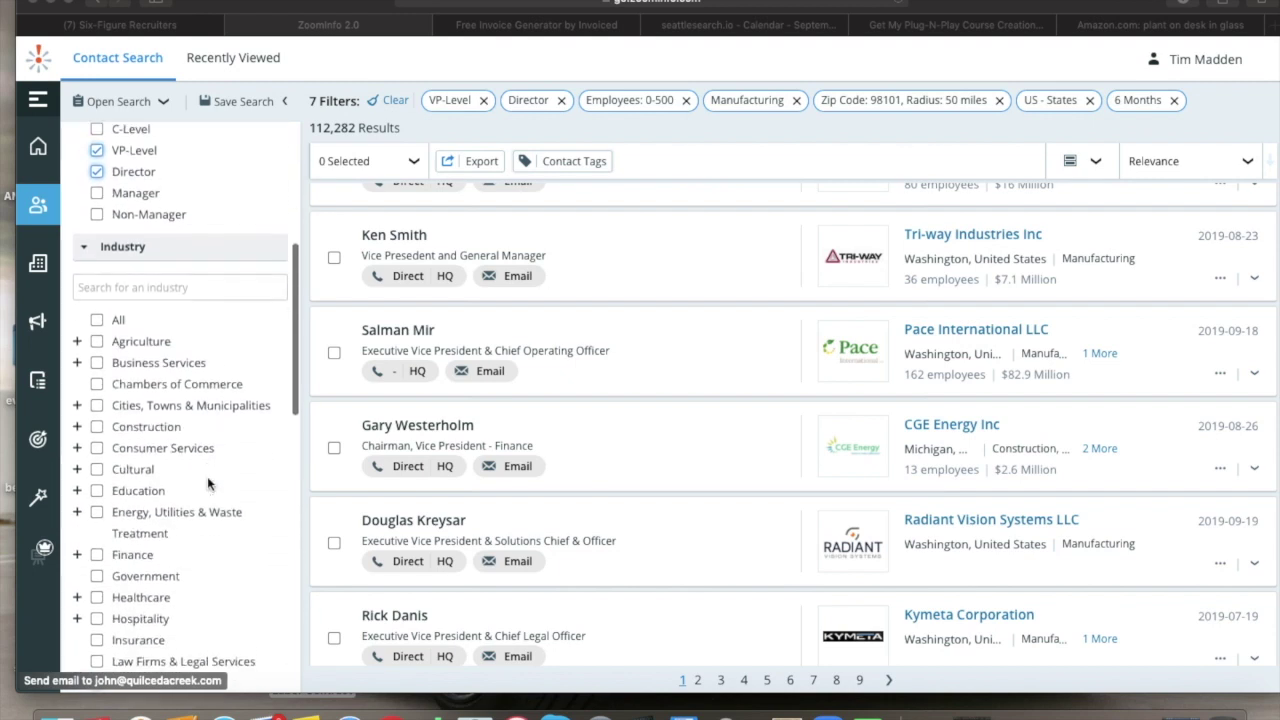
scroll(207, 476, "down", 3)
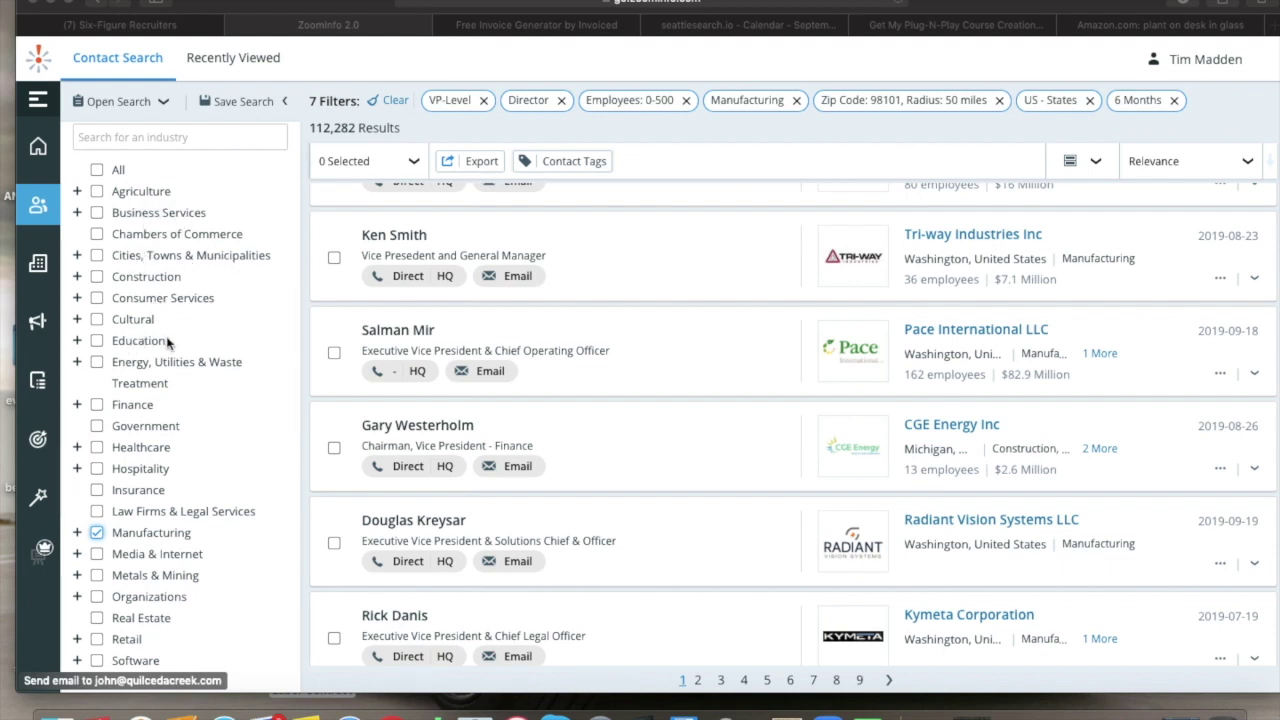
- Review the Manufacturing, 0-500 employees and 98101 within 50 miles filters behind 112,282 results
scroll(150, 430, "down", 2)
scroll(150, 430, "up", 3)
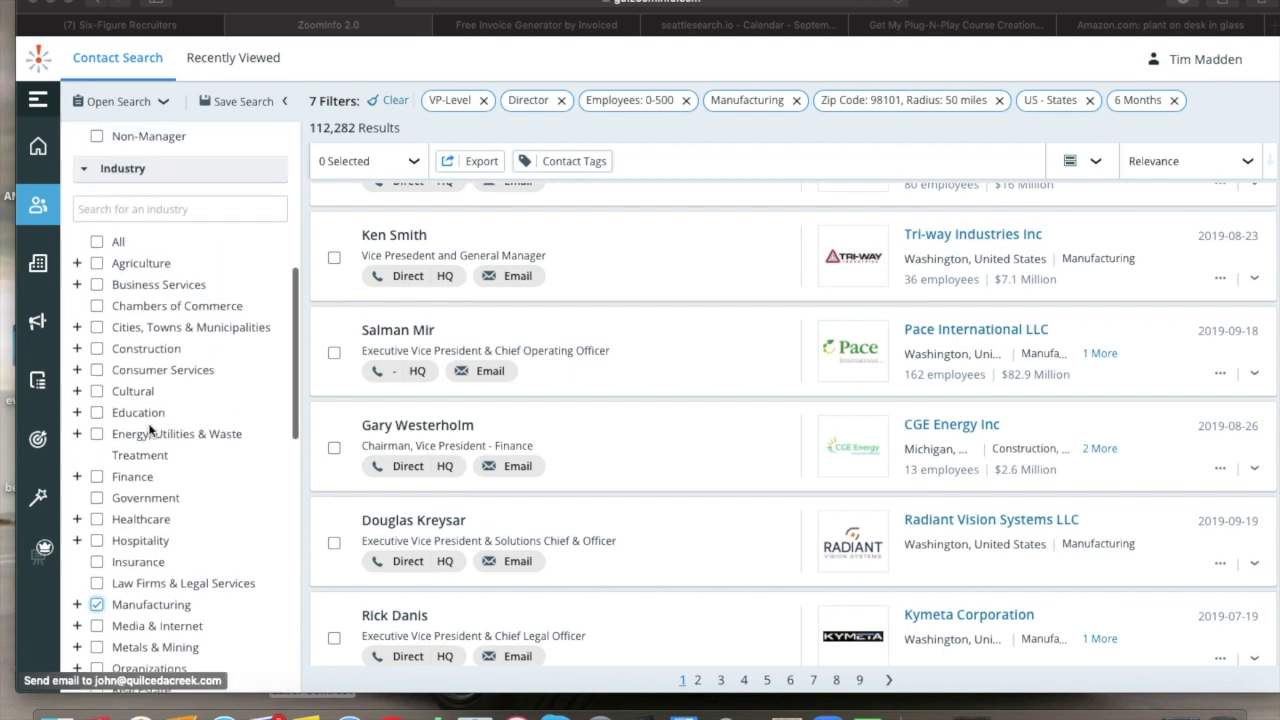
scroll(150, 430, "down", 2)
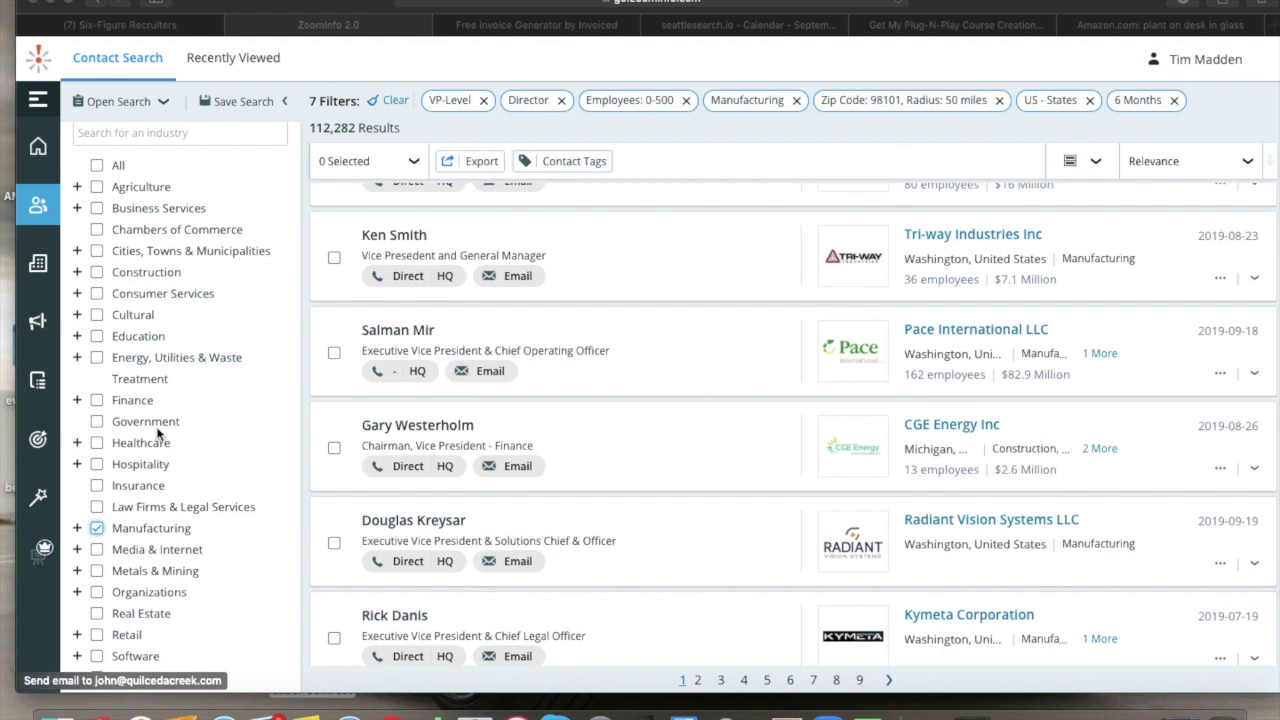
scroll(184, 585, "down", 3)
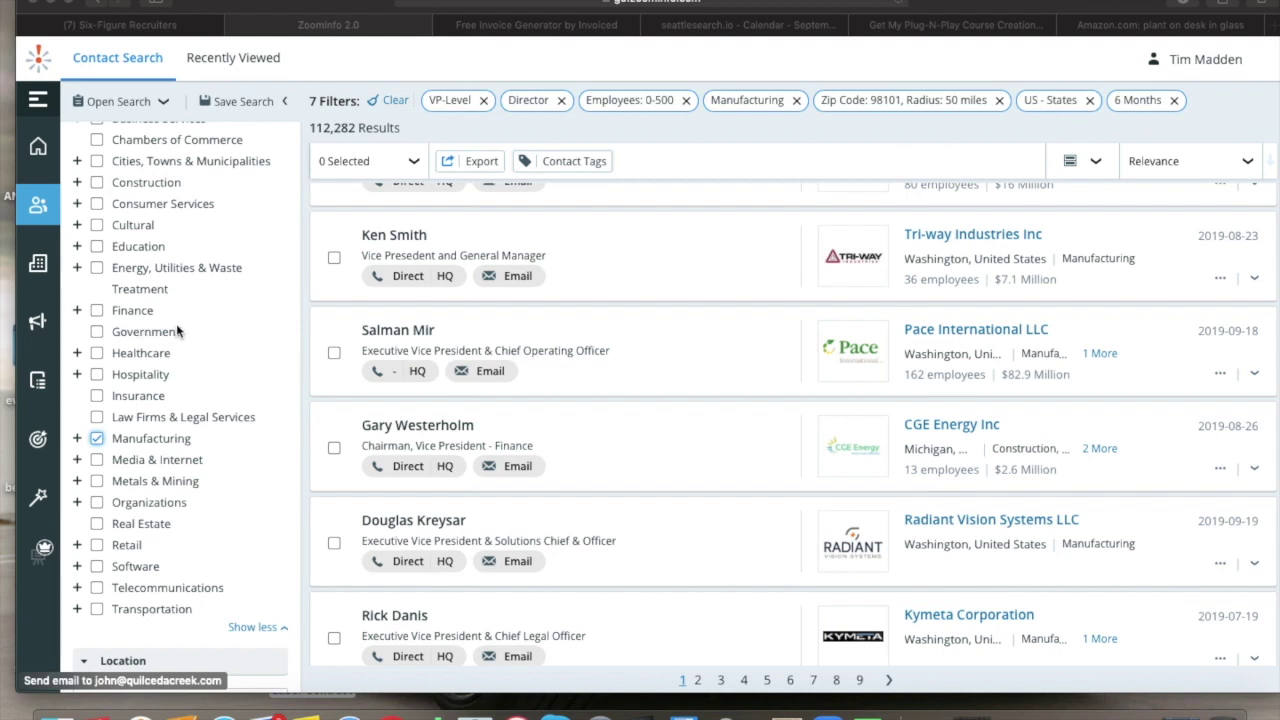
scroll(178, 338, "up", 2)
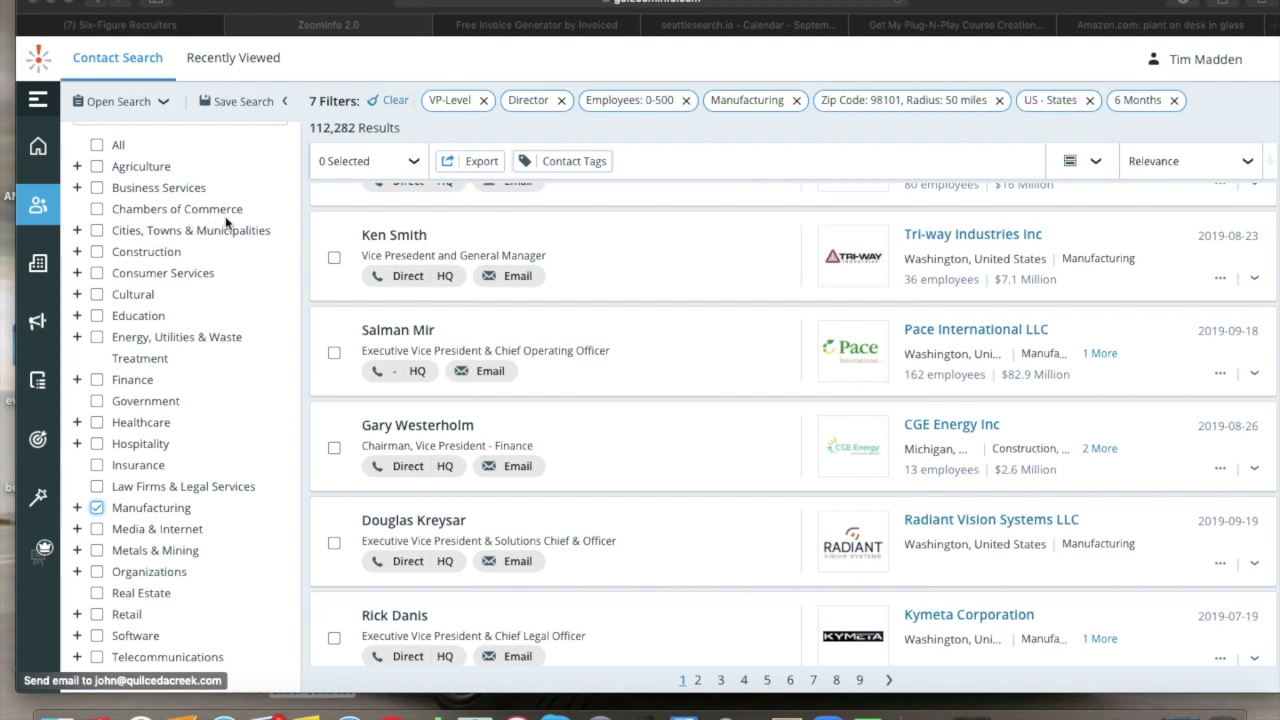
scroll(183, 365, "down", 4)
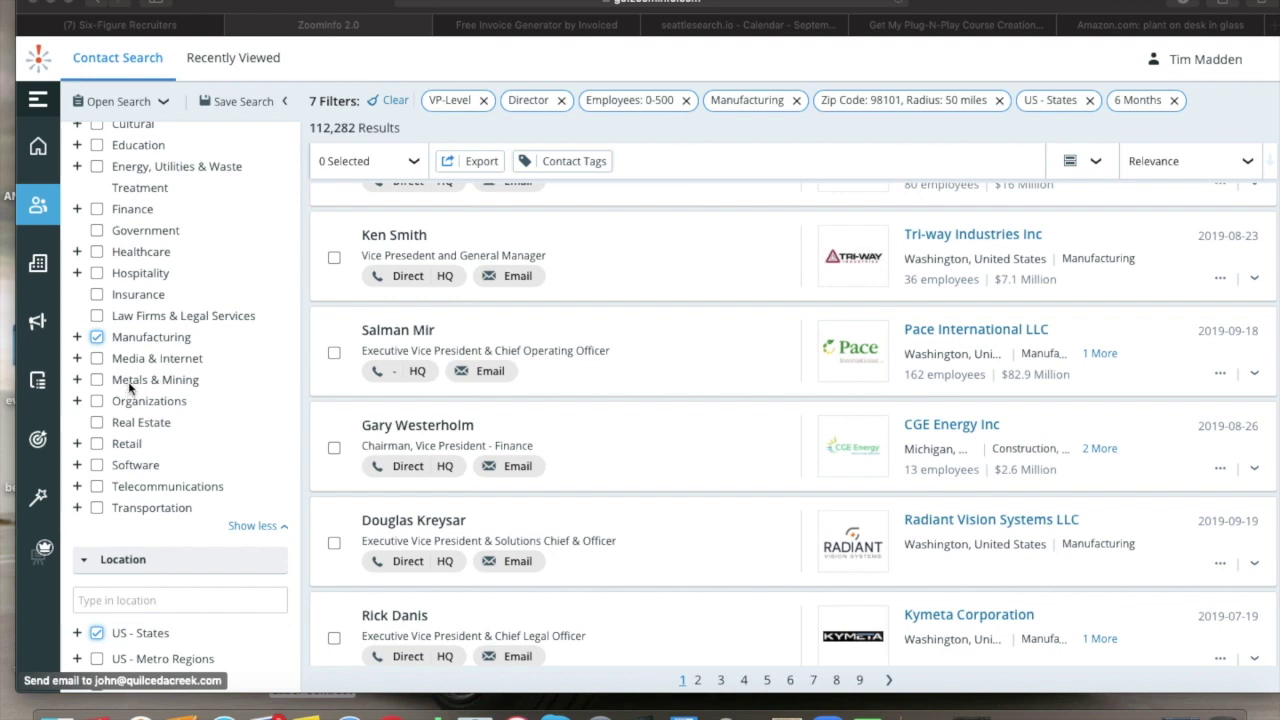
scroll(175, 370, "up", 2)
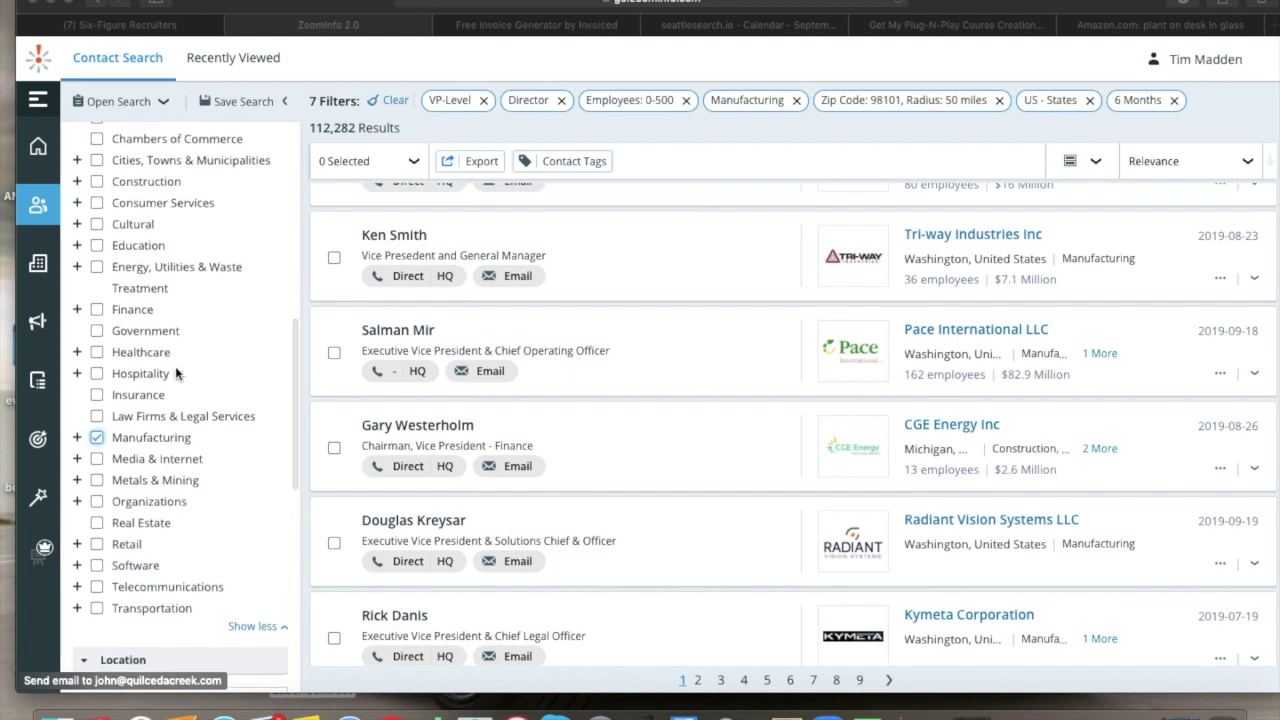
scroll(175, 372, "up", 3)
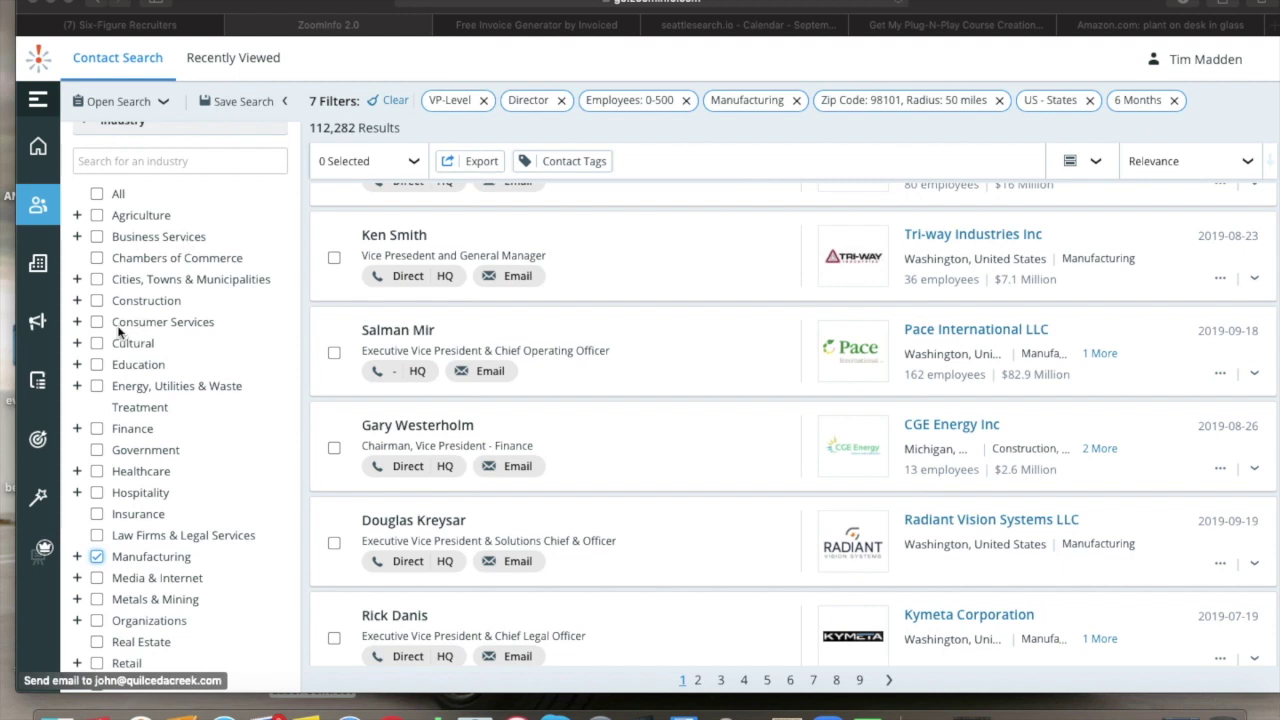
scroll(208, 495, "down", 1)
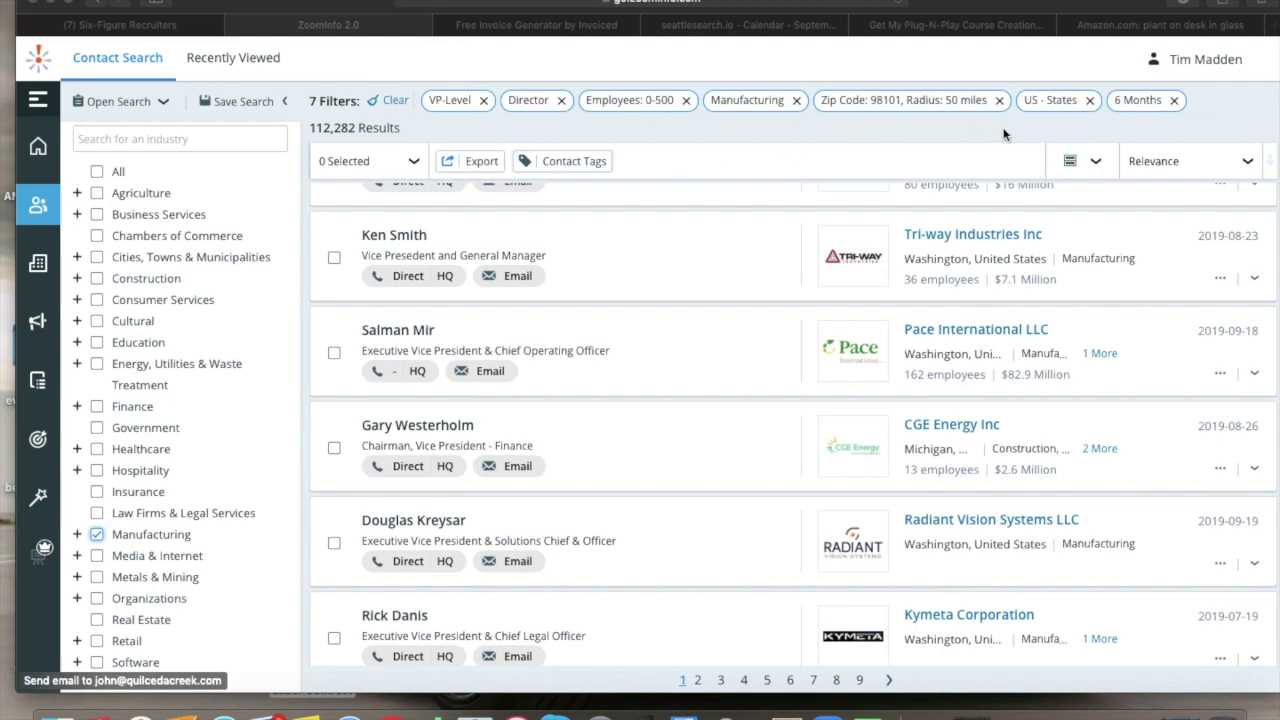
scroll(934, 290, "down", 2)
scroll(934, 290, "up", 3)
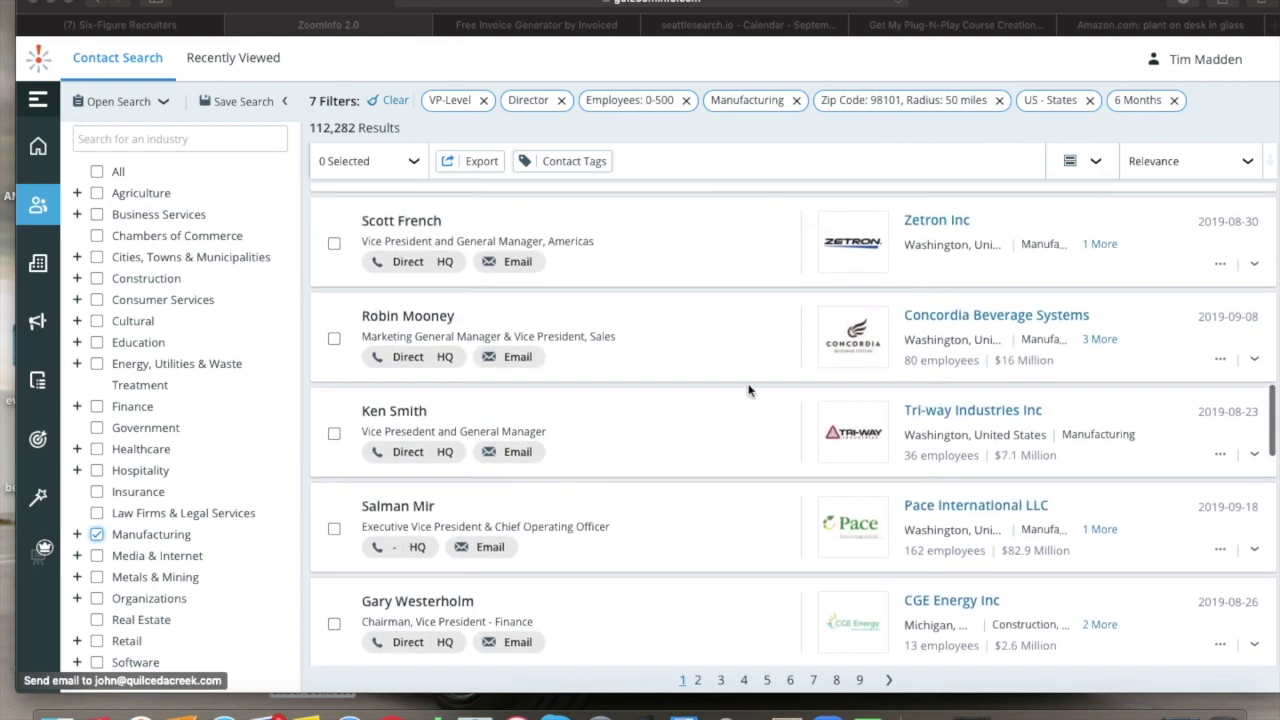
scroll(600, 340, "up", 3)
scroll(577, 332, "up", 1)
- Scroll through the 112,282 filtered results and their VP-Level, Director, Manufacturing and 98101 filters
scroll(262, 357, "up", 5)
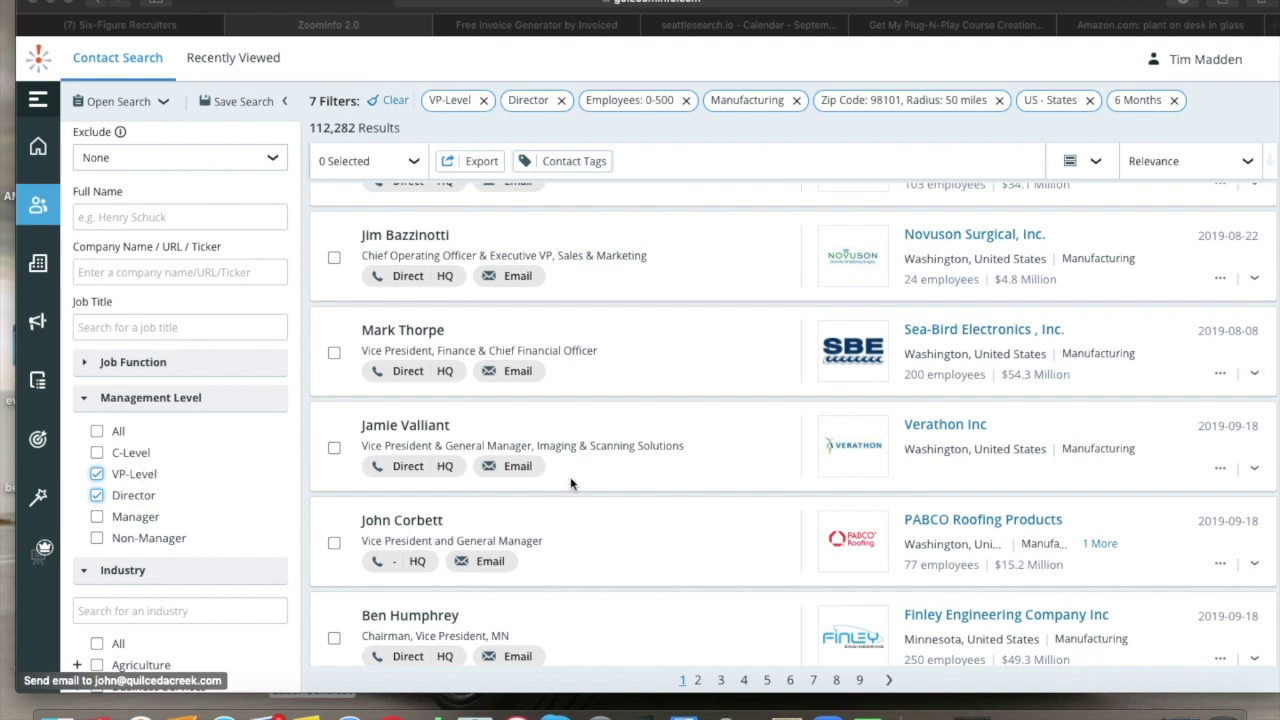
scroll(571, 484, "up", 3)
scroll(571, 484, "up", 2)
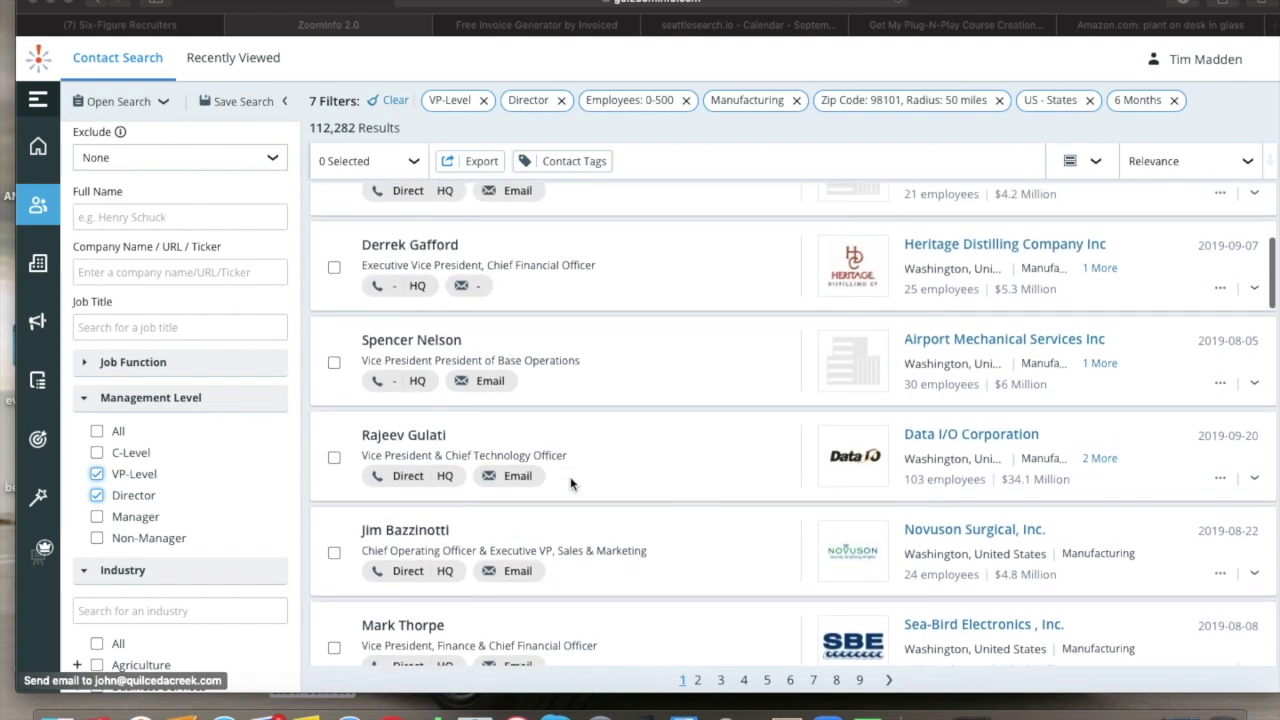
scroll(571, 484, "down", 5)
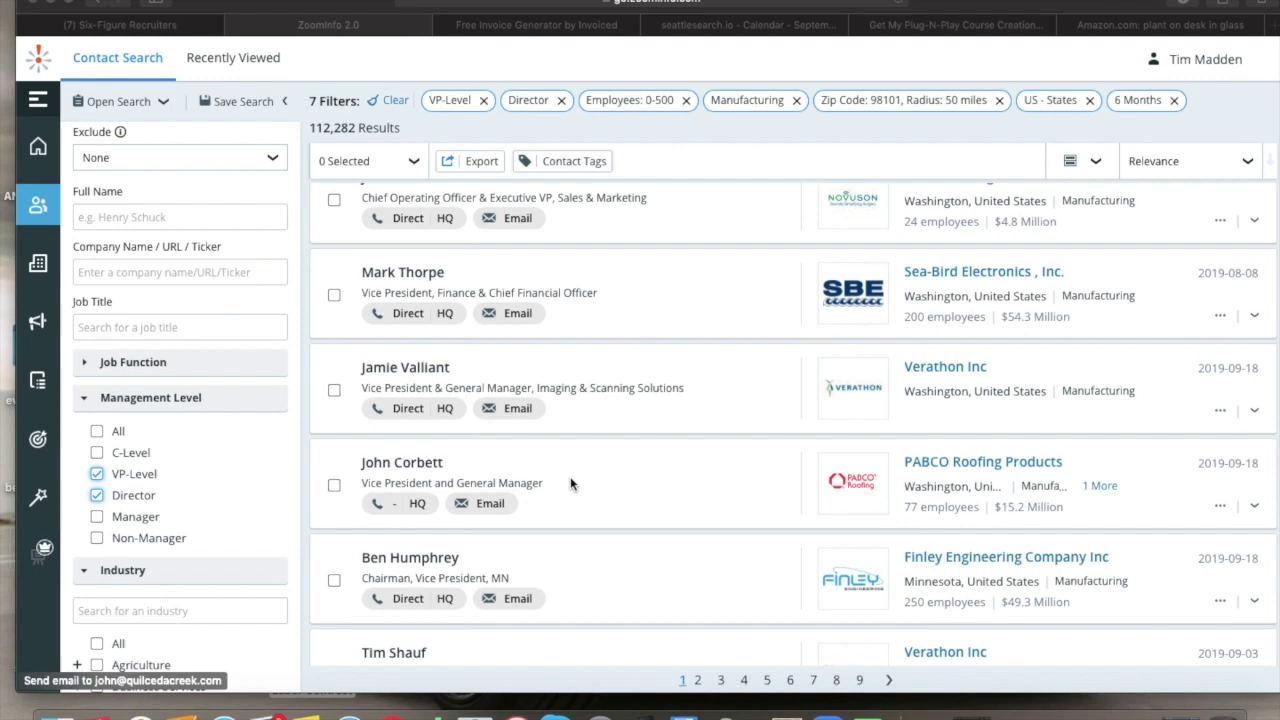
scroll(570, 484, "up", 5)
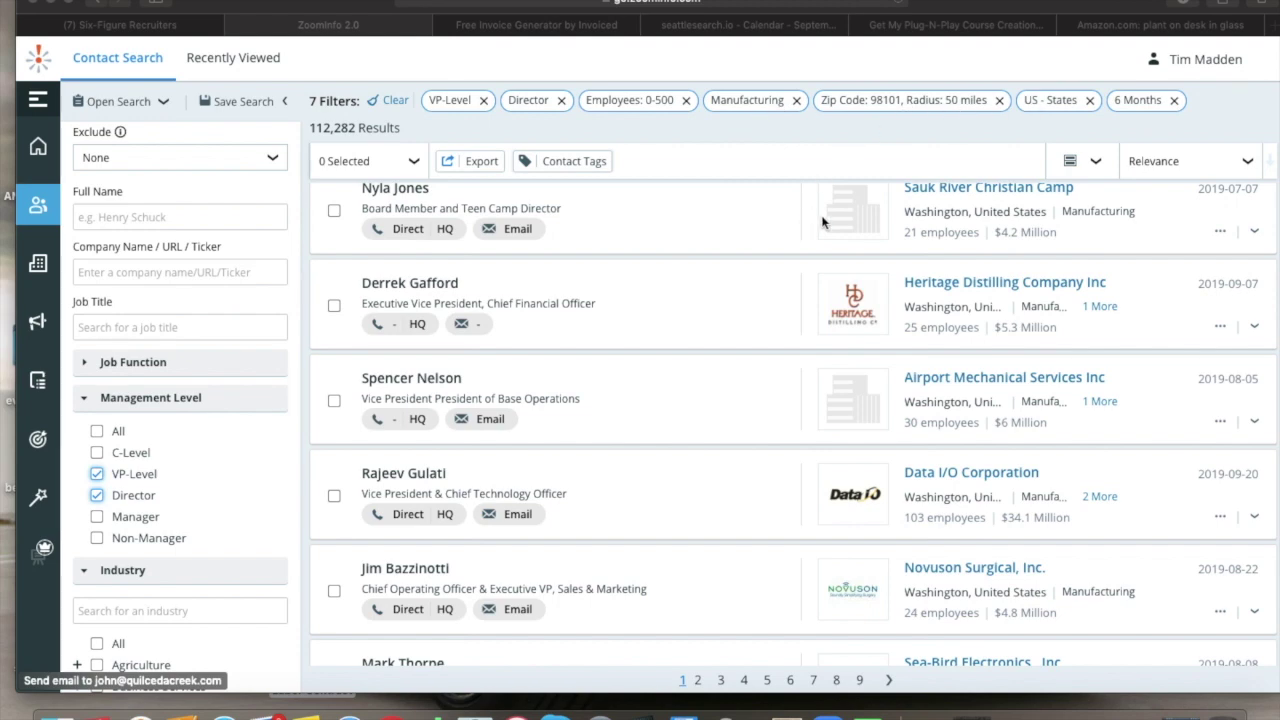
scroll(700, 270, "up", 3)
scroll(700, 270, "down", 2)
scroll(700, 270, "down", 3)
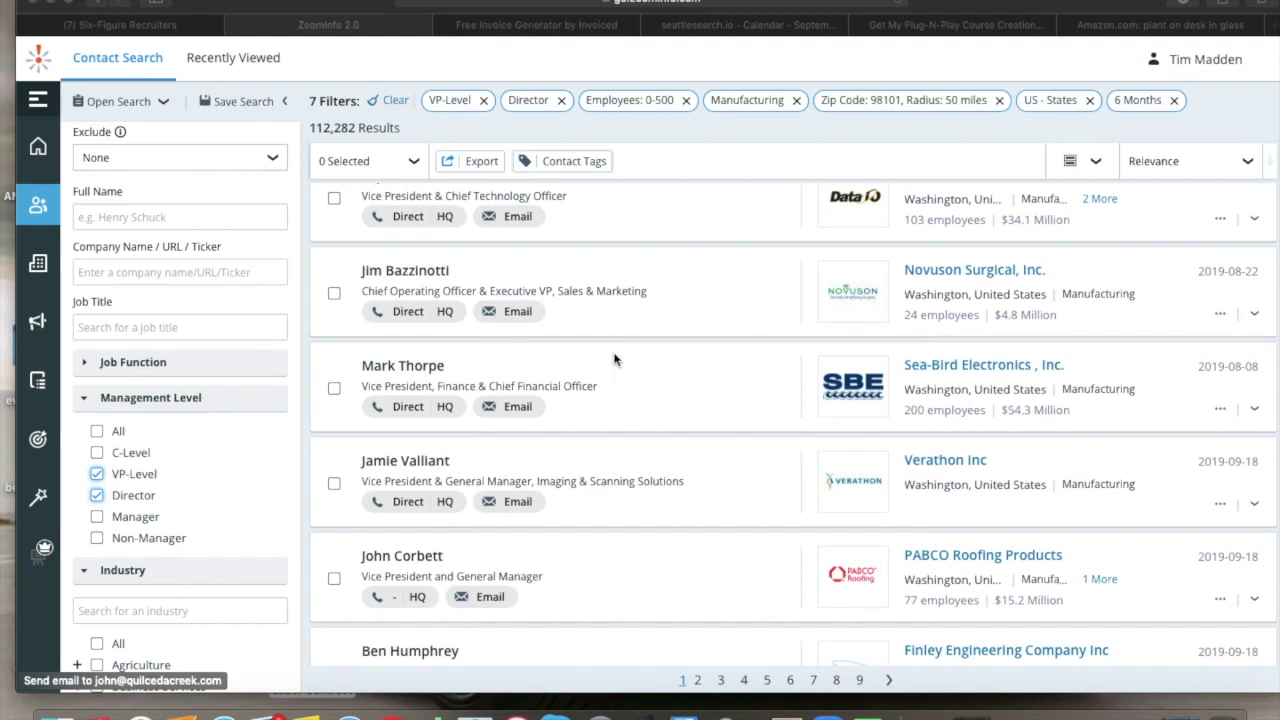
scroll(615, 360, "down", 3)
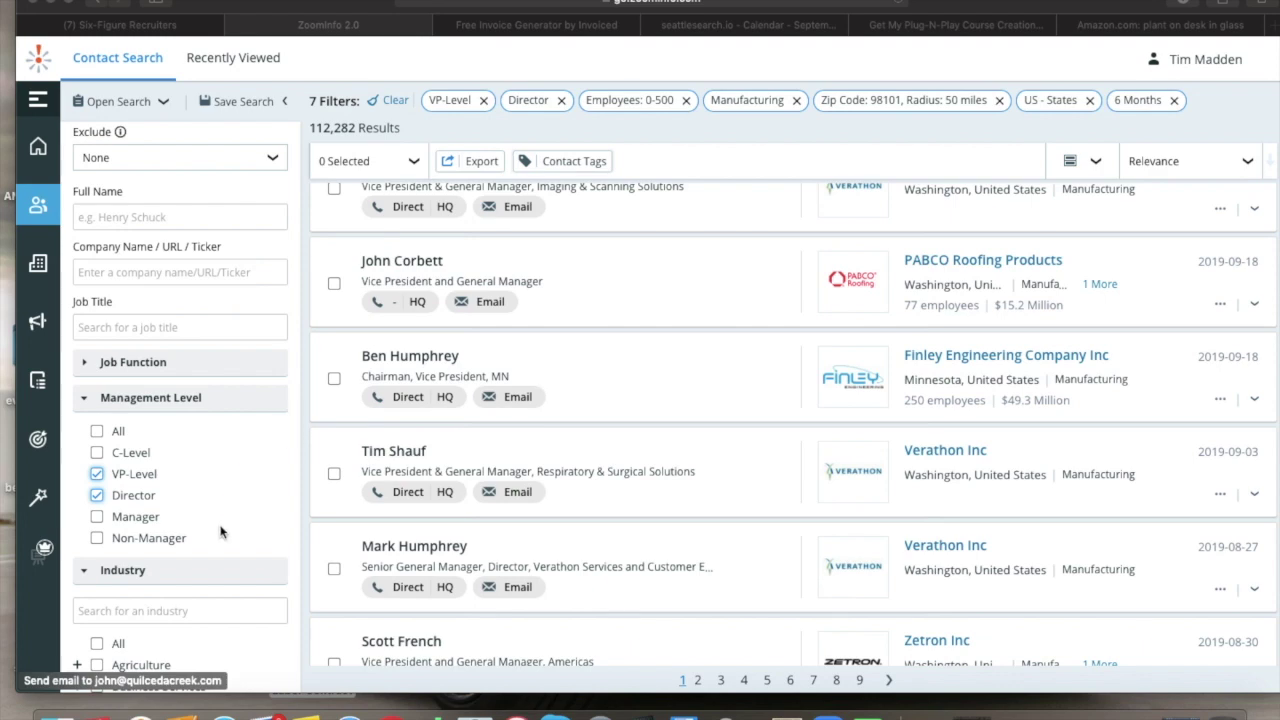
scroll(224, 533, "down", 2)
left_click(308, 714)
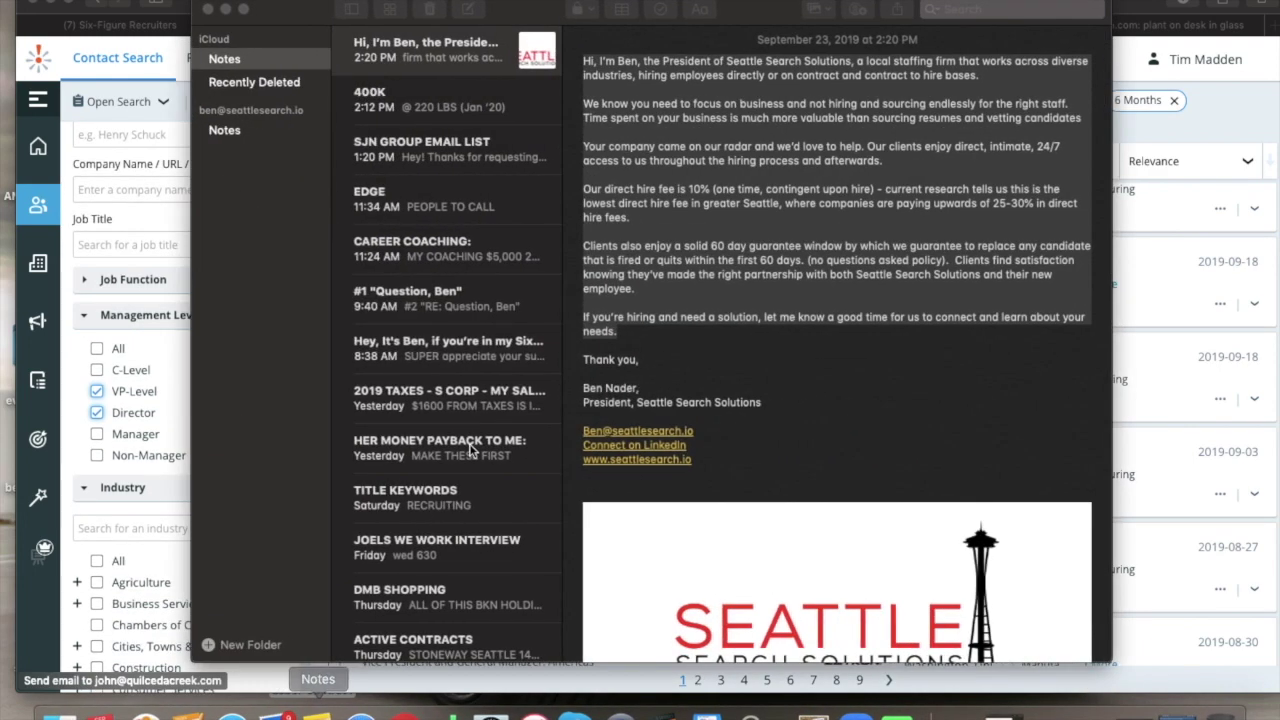
left_click(225, 9)
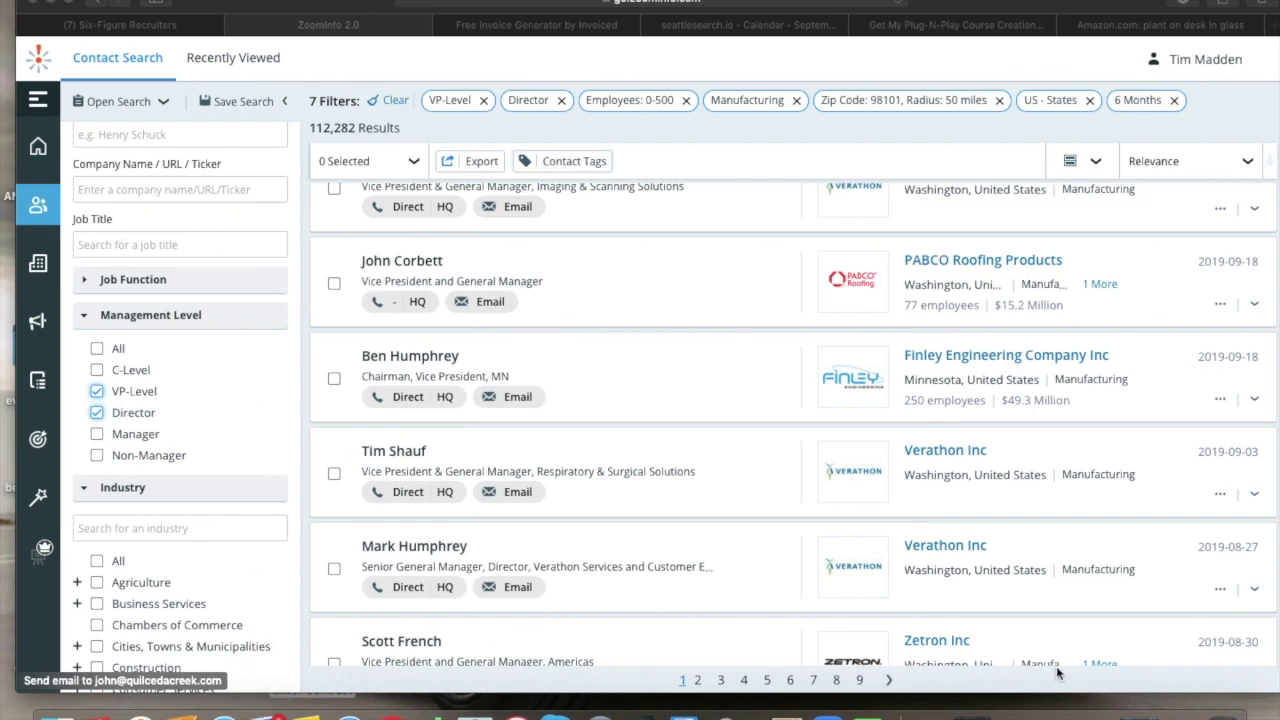
left_click(975, 712)
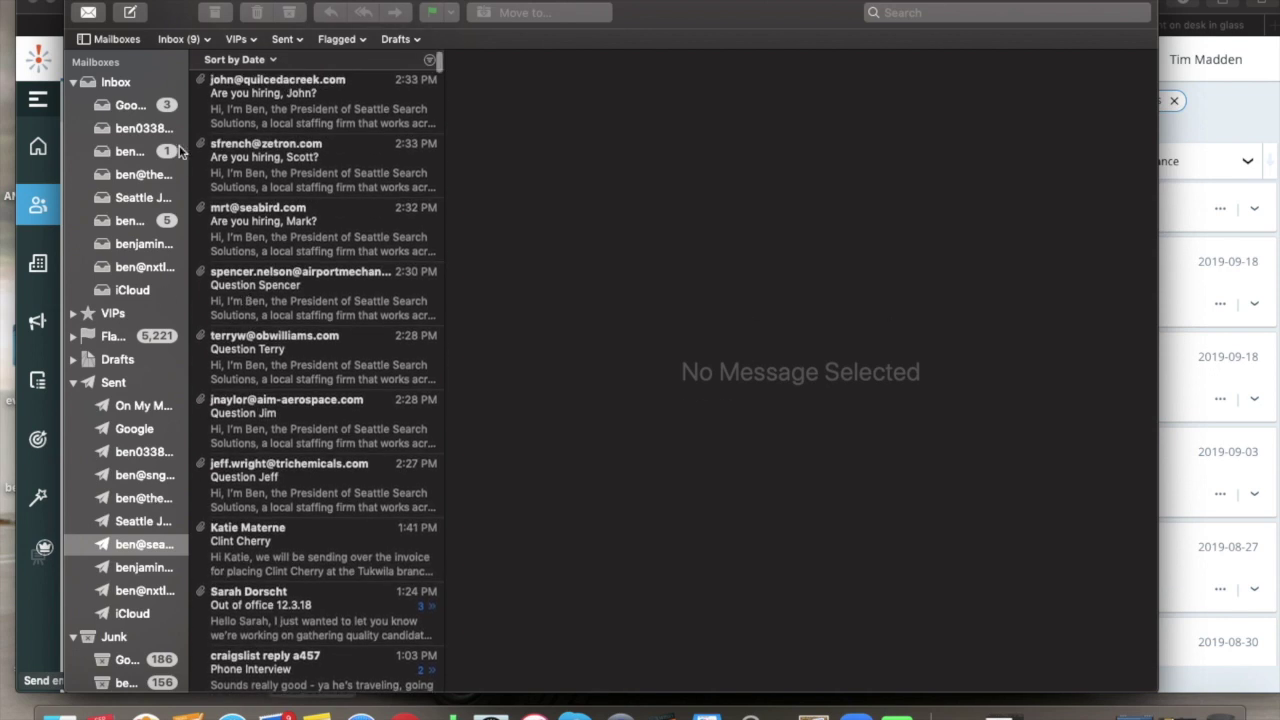
left_click(136, 525)
left_click(135, 543)
key("super+m")
scroll(464, 355, "down", 10)
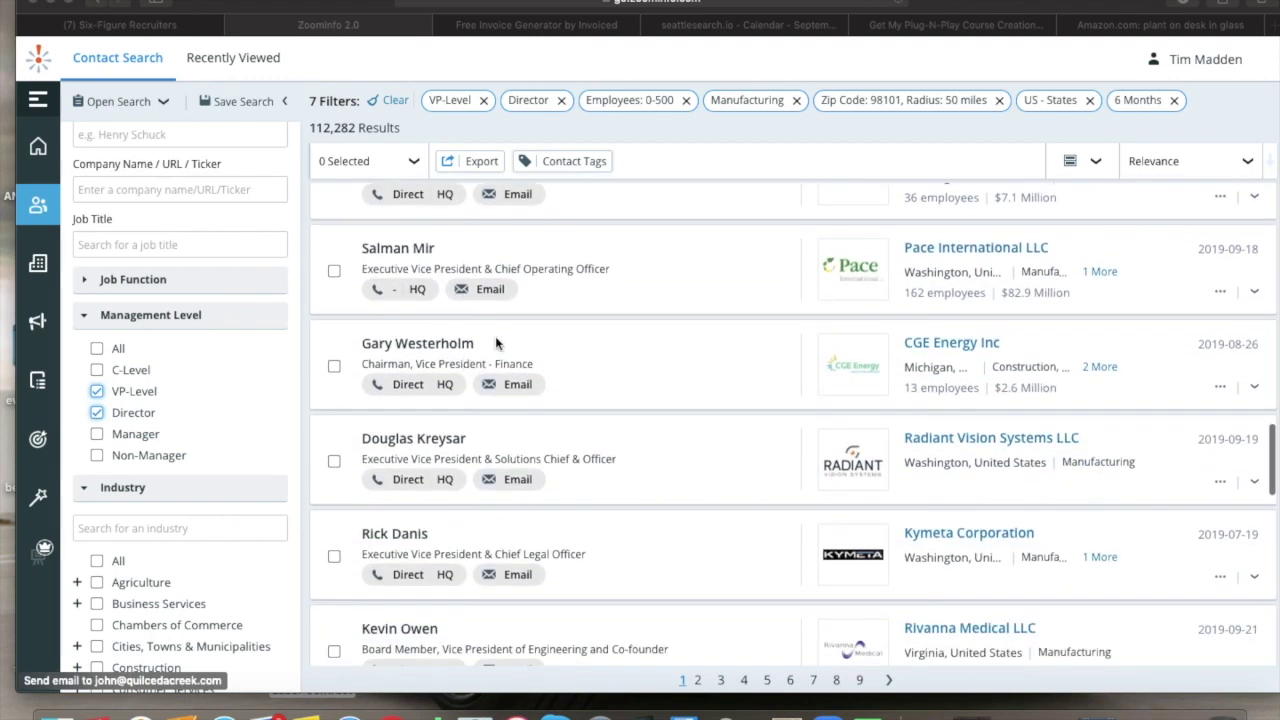
- Preview and then collapse the CGE Energy chairman's contact details
left_click(640, 362)
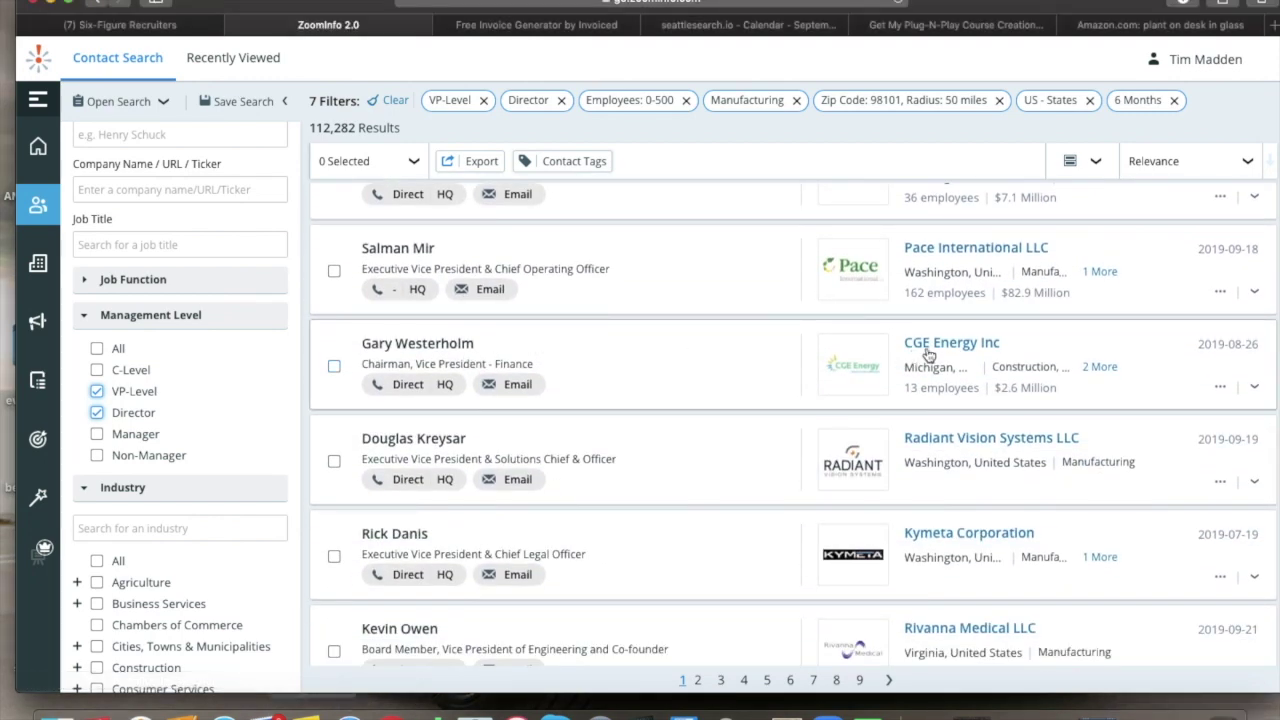
left_click(690, 372)
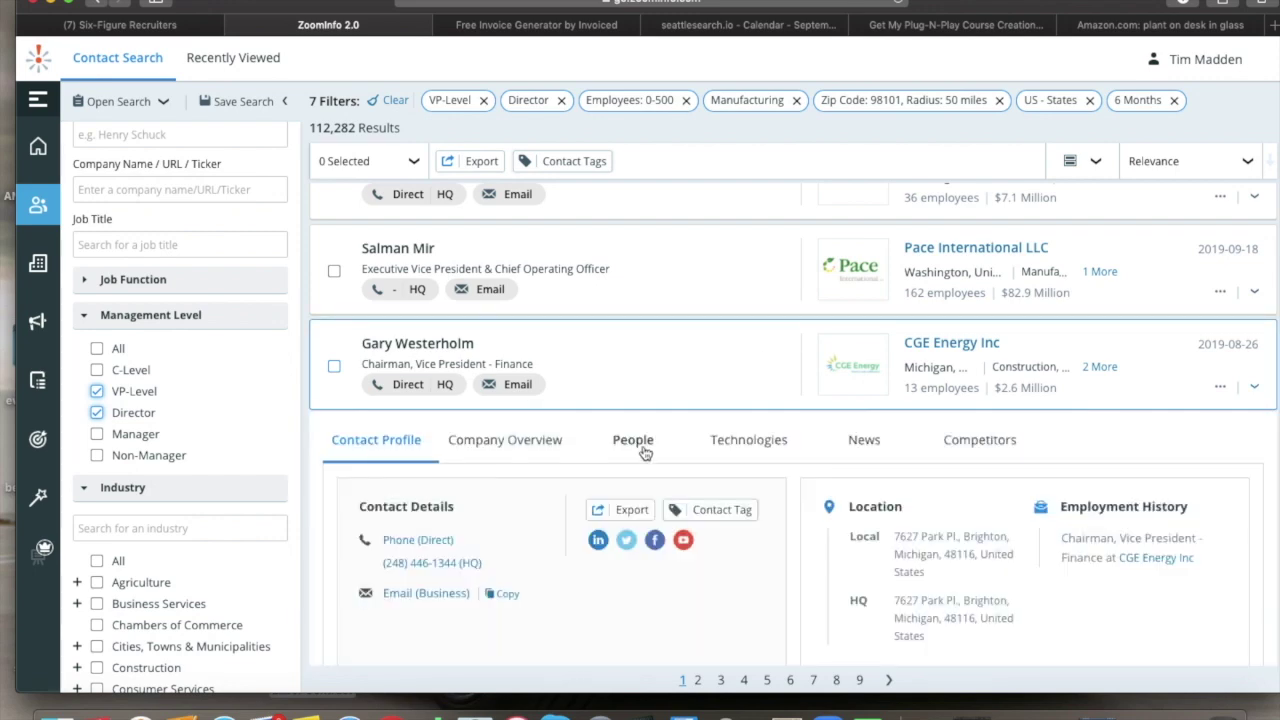
scroll(630, 445, "down", 1)
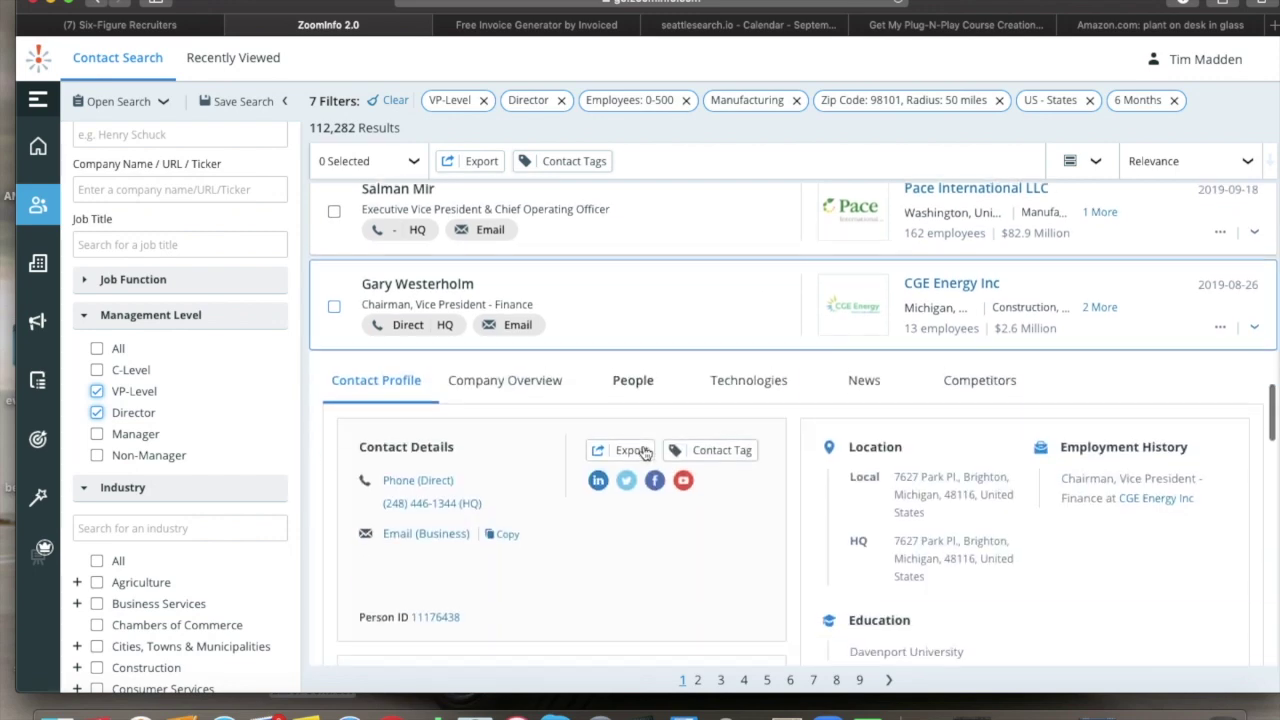
left_click(620, 311)
- Expand the Zonar Systems compliance VP's profile and start an email to his address
scroll(586, 423, "down", 2)
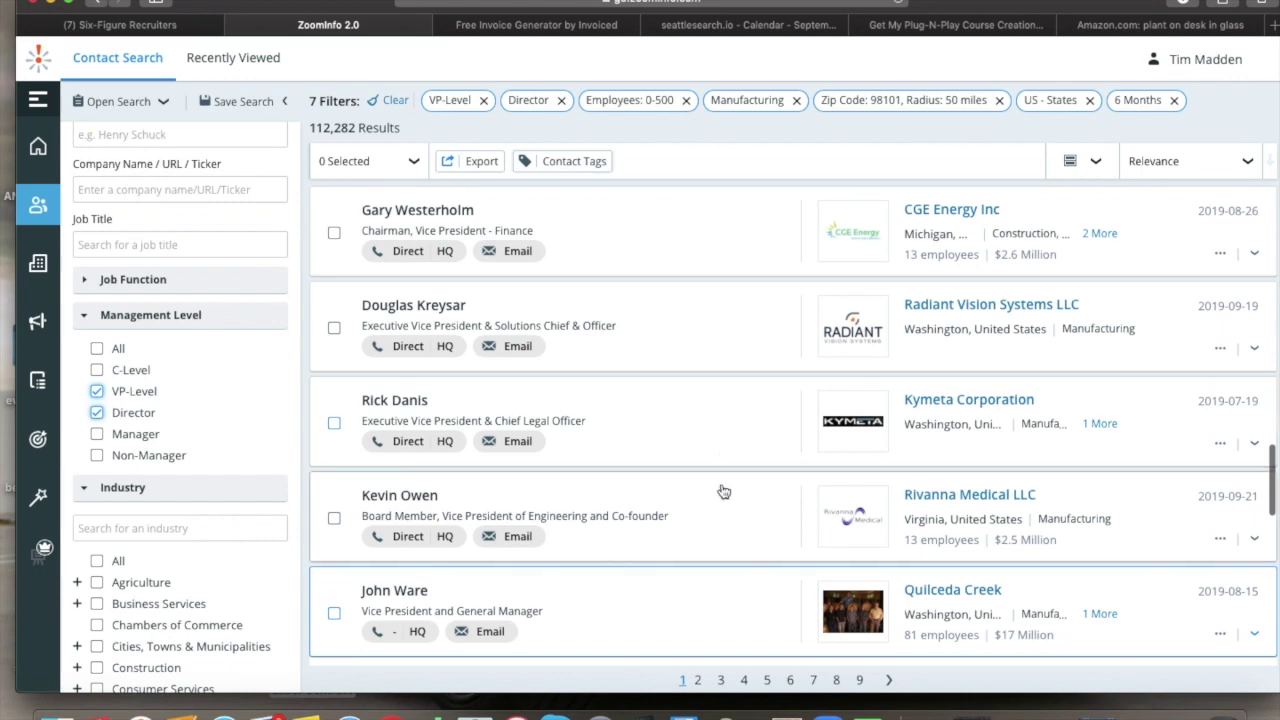
scroll(723, 489, "down", 1)
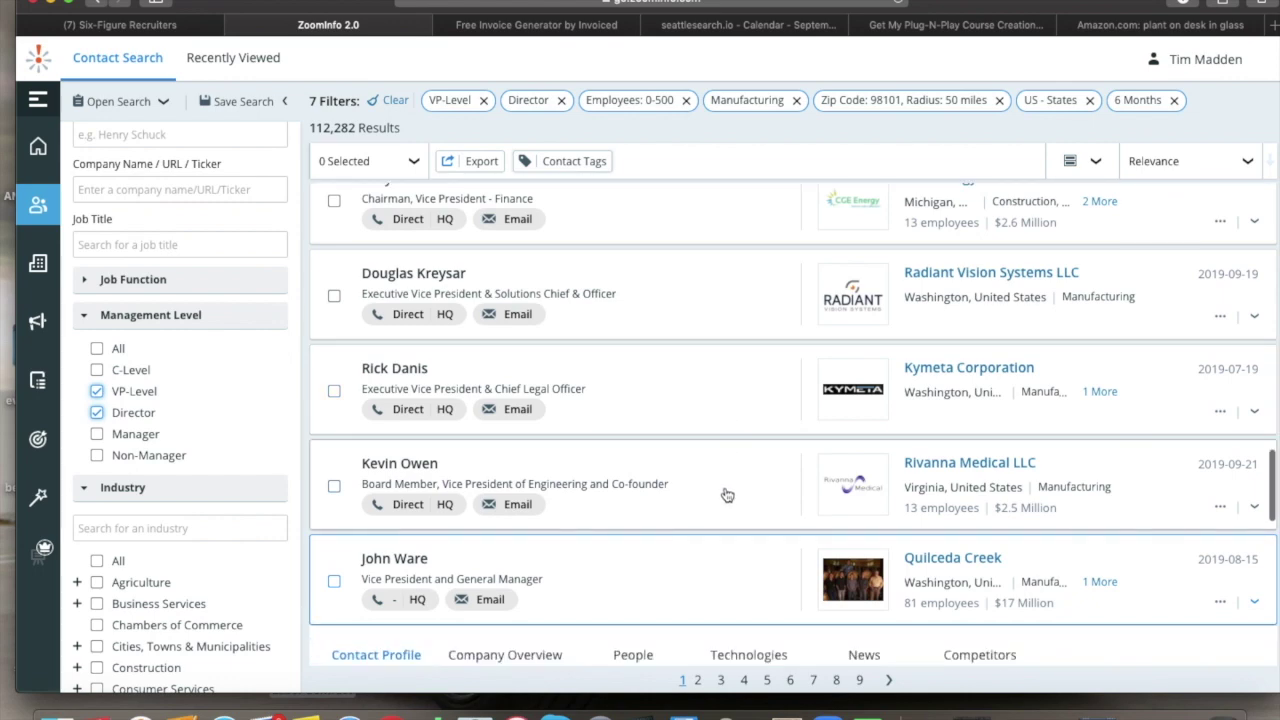
scroll(727, 495, "down", 6)
scroll(694, 500, "down", 3)
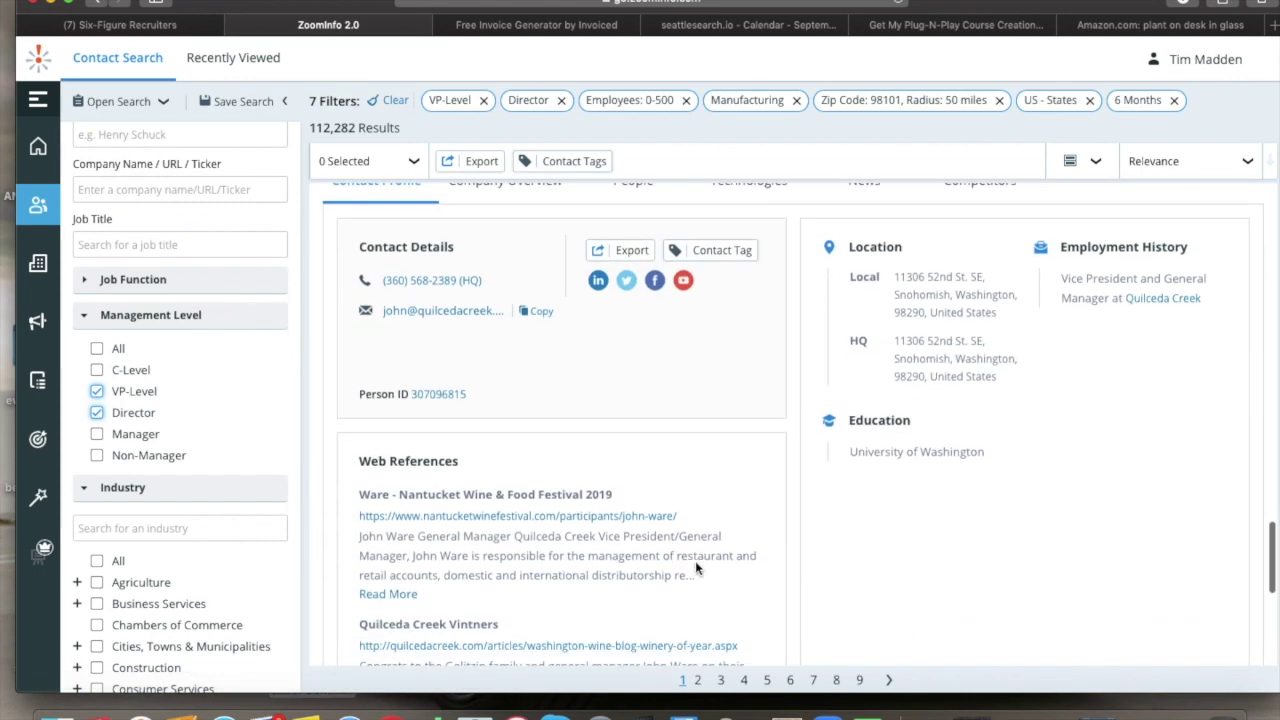
scroll(697, 568, "up", 3)
scroll(697, 568, "down", 2)
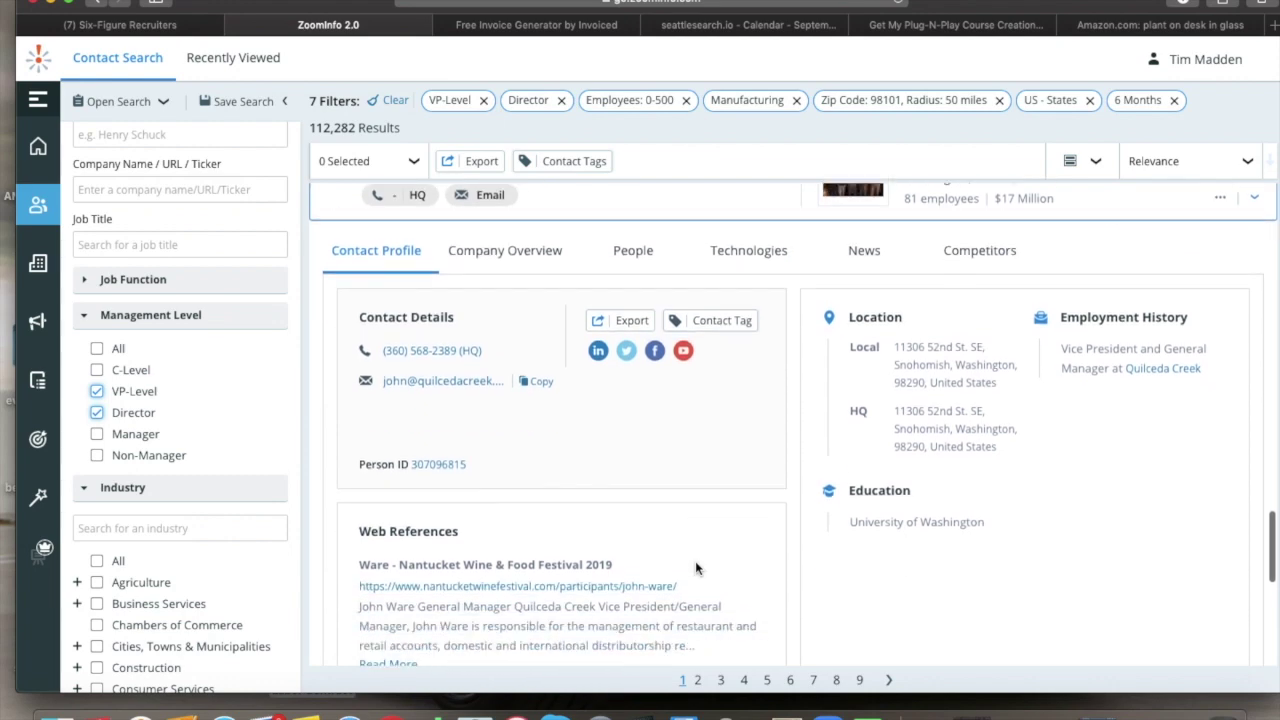
scroll(697, 568, "down", 5)
scroll(697, 568, "up", 5)
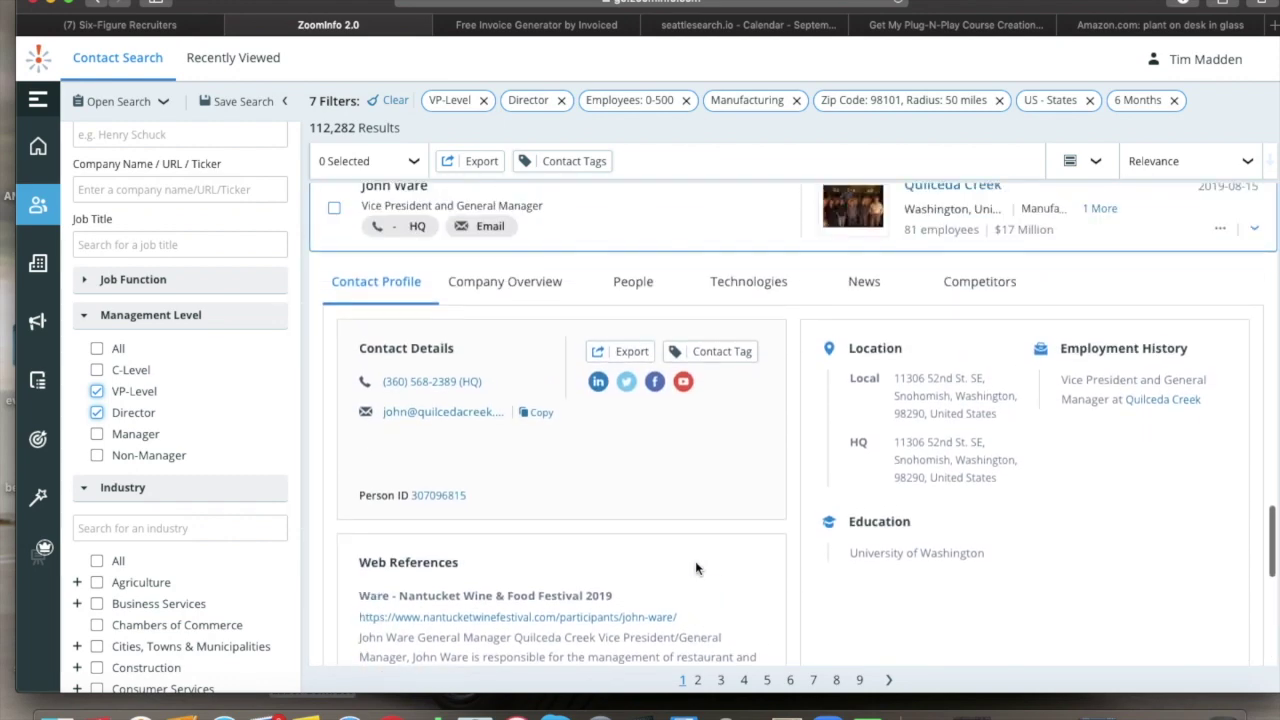
left_click(657, 214)
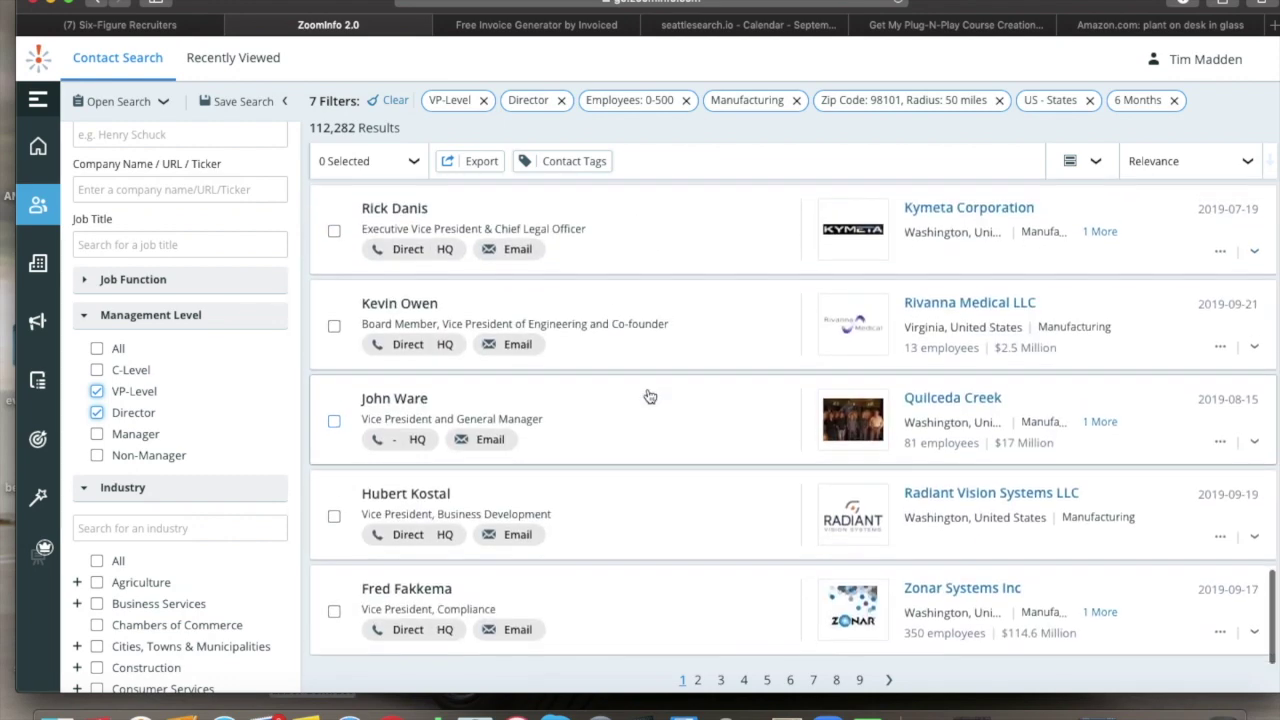
left_click(646, 612)
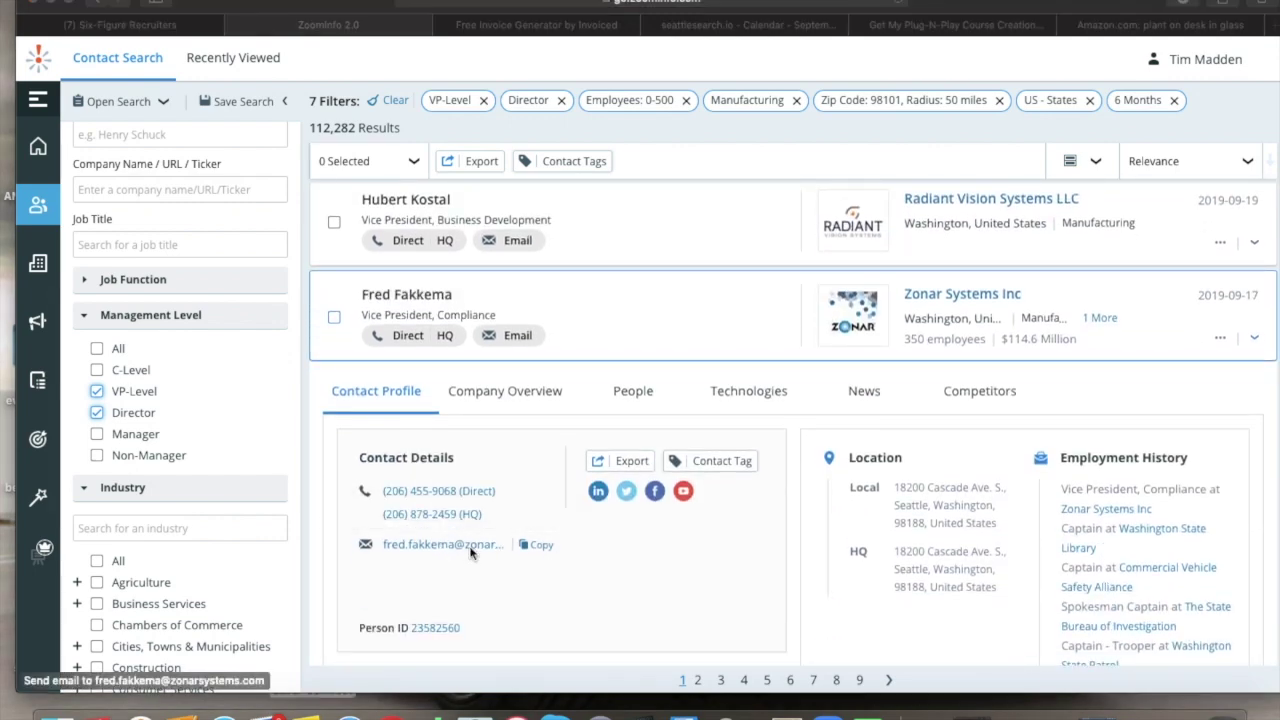
left_click(473, 553)
- Send from the Seattle Search Solutions account and paste the saved pitch into the body
left_click(305, 288)
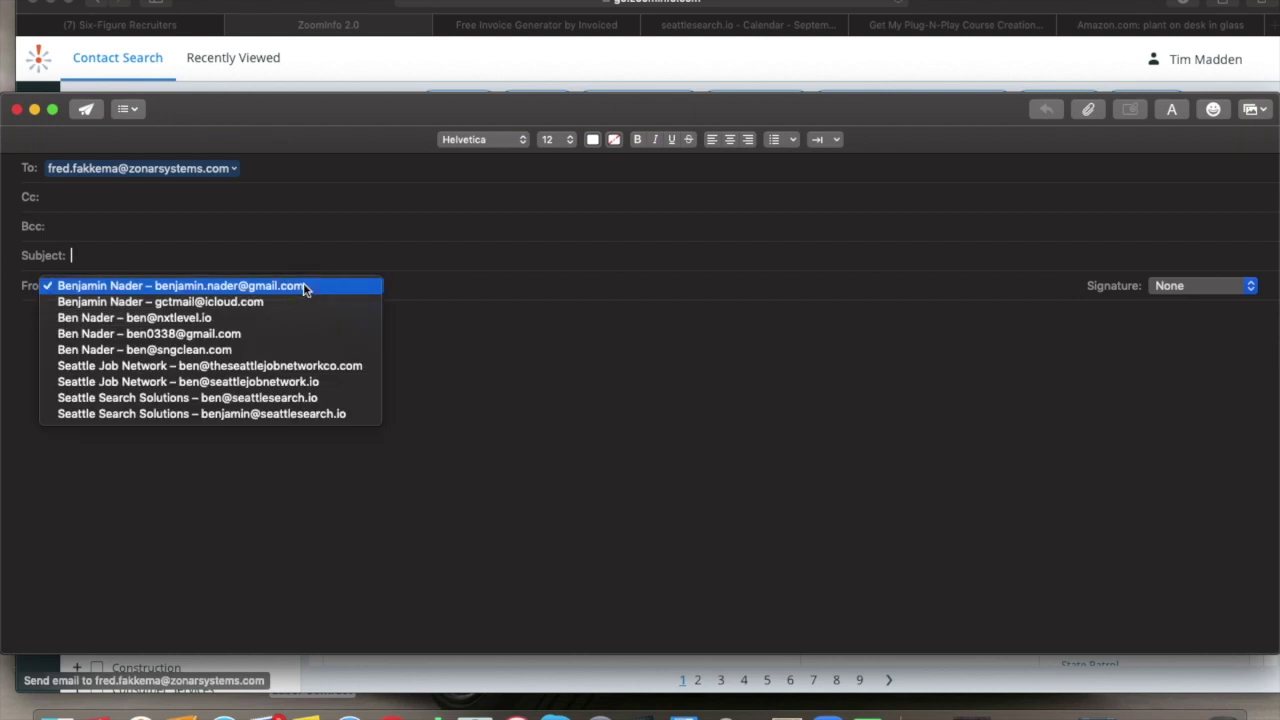
left_click(336, 399)
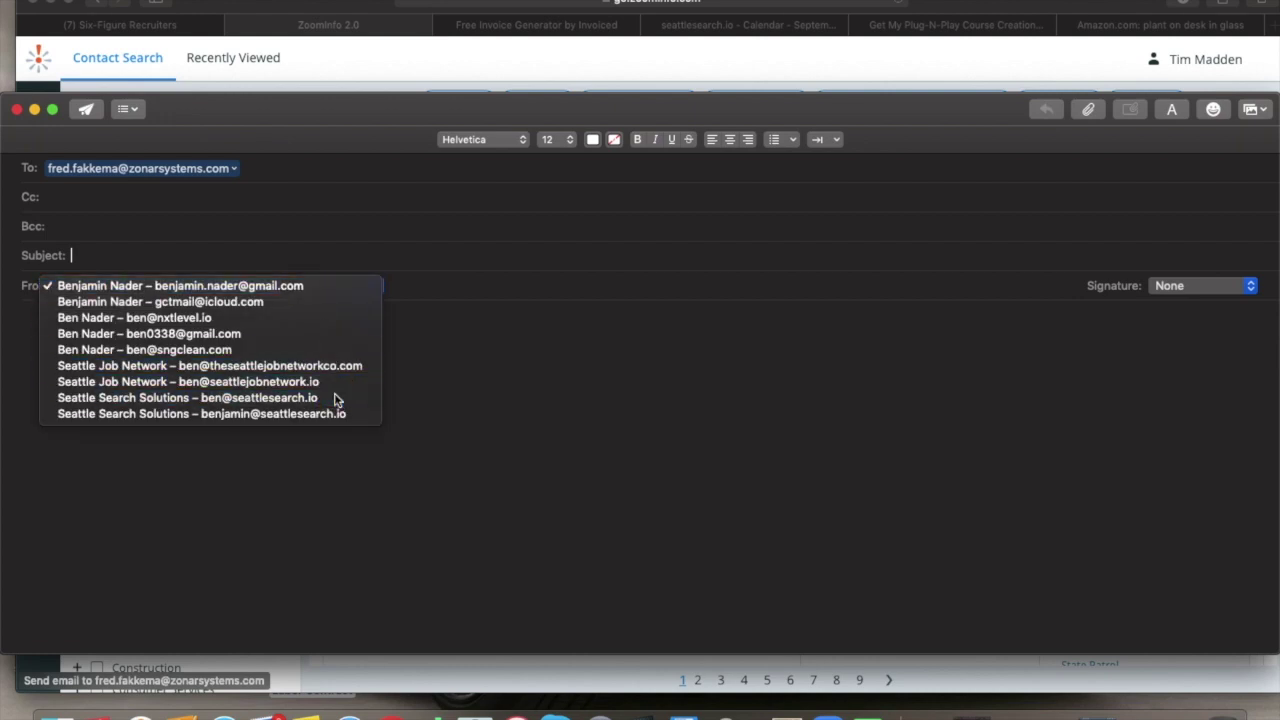
key("super+v")
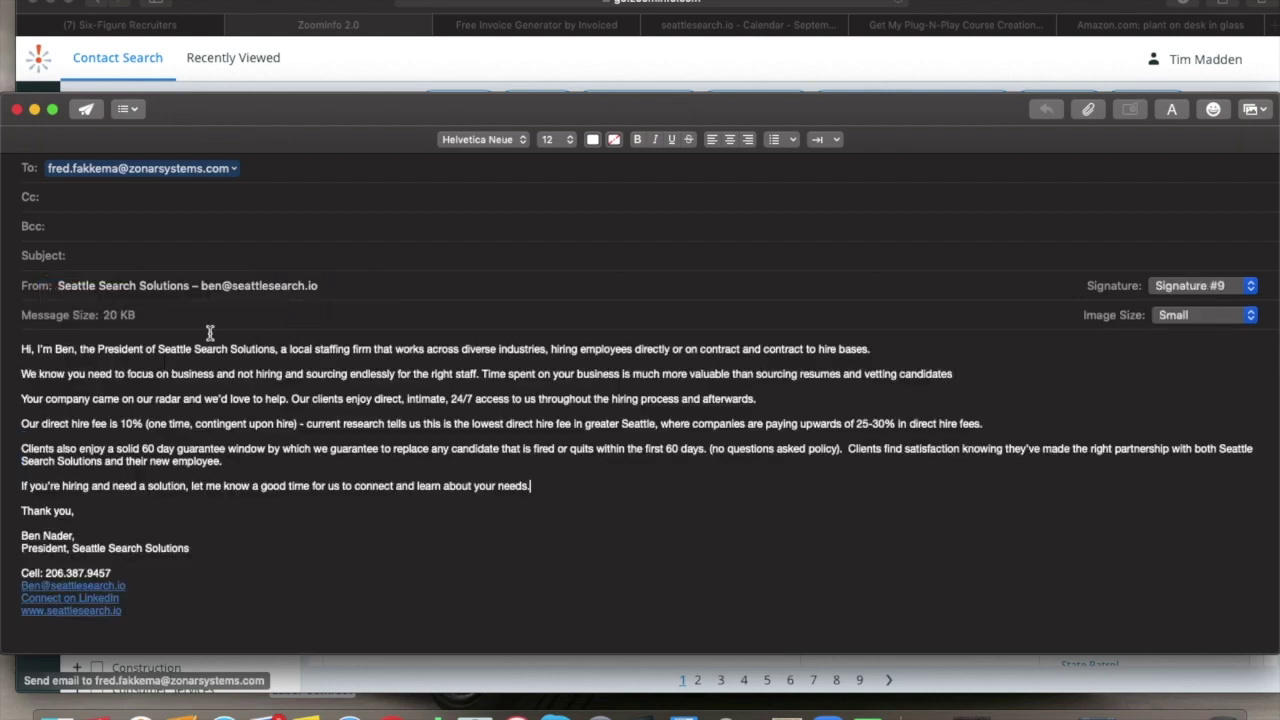
scroll(242, 409, "down", 5)
scroll(242, 409, "up", 5)
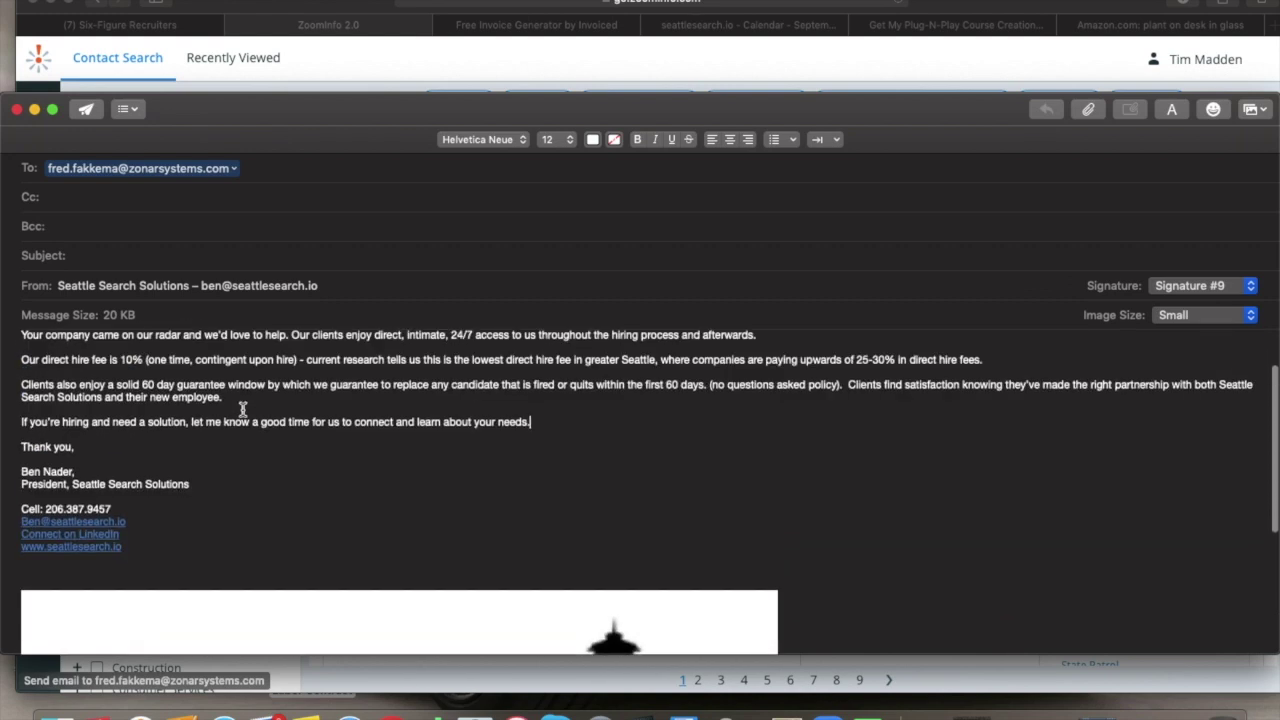
- Add the 'Are you hiring' subject with the contact's first name and send the email
left_click(139, 257)
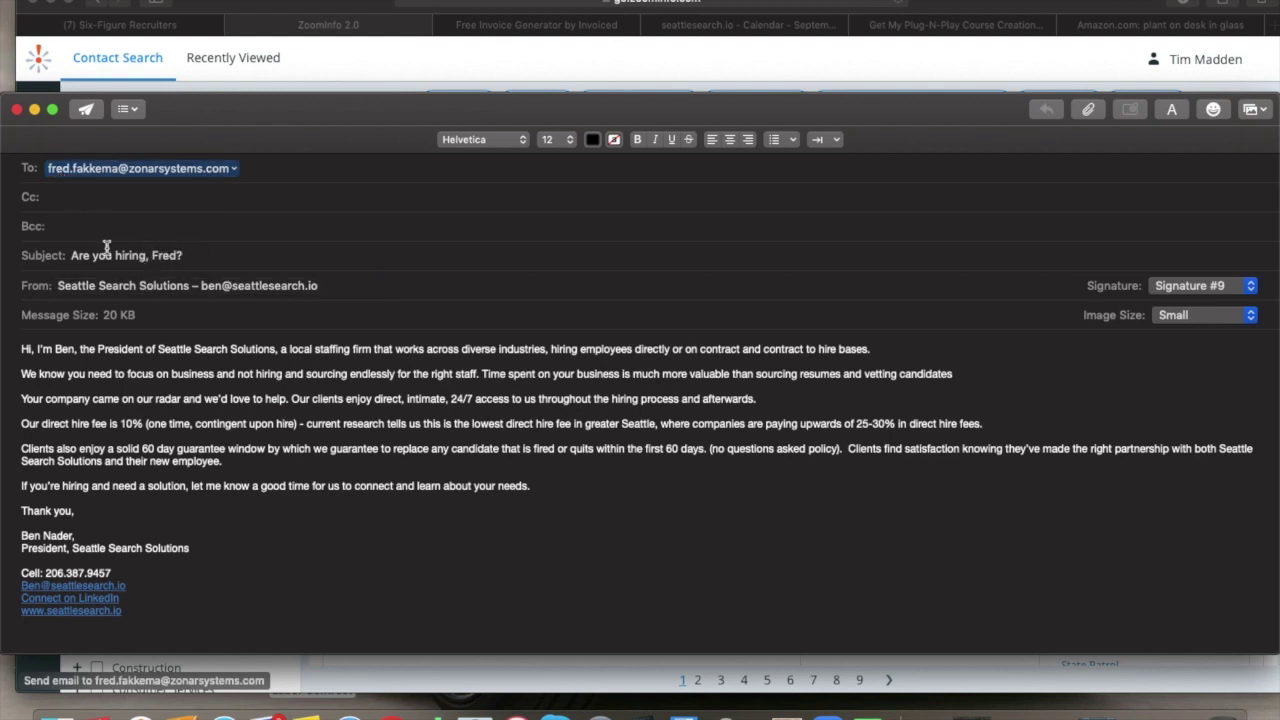
scroll(214, 450, "down", 5)
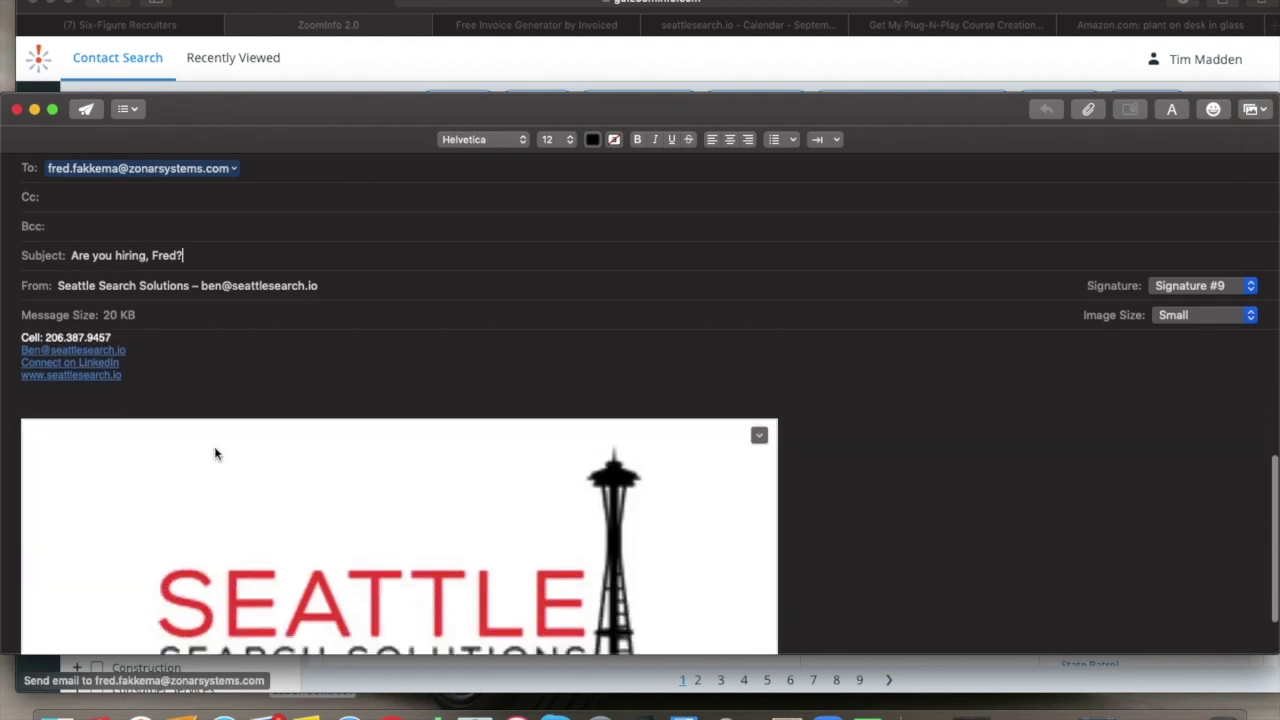
scroll(214, 452, "up", 5)
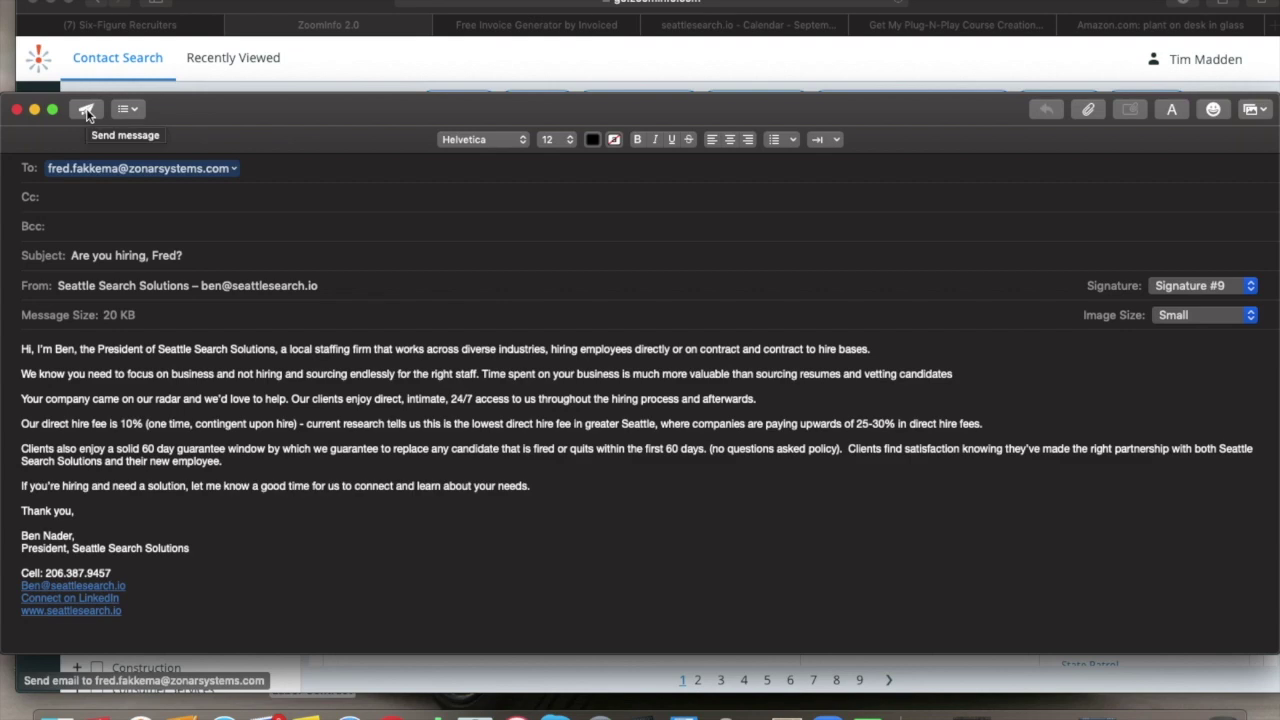
left_click(86, 111)
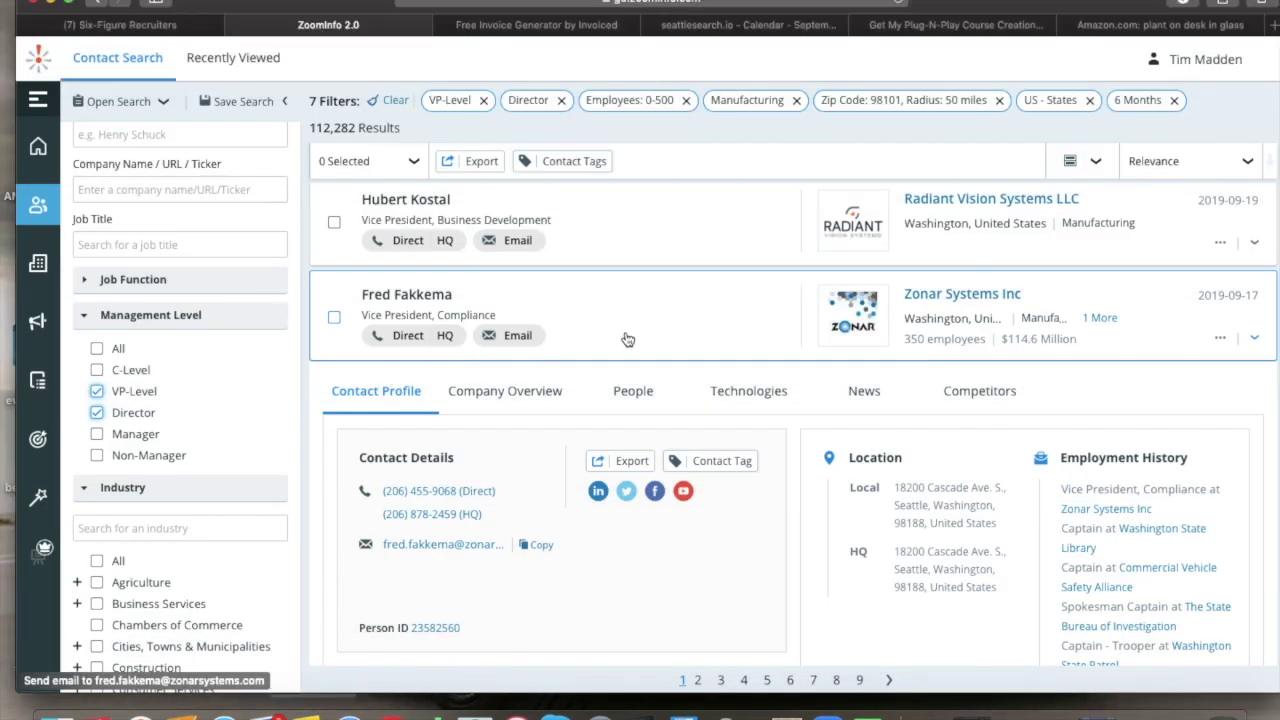
- On results page 2, expand the Allied Body Company executive VP's profile and start an email
left_click(625, 331)
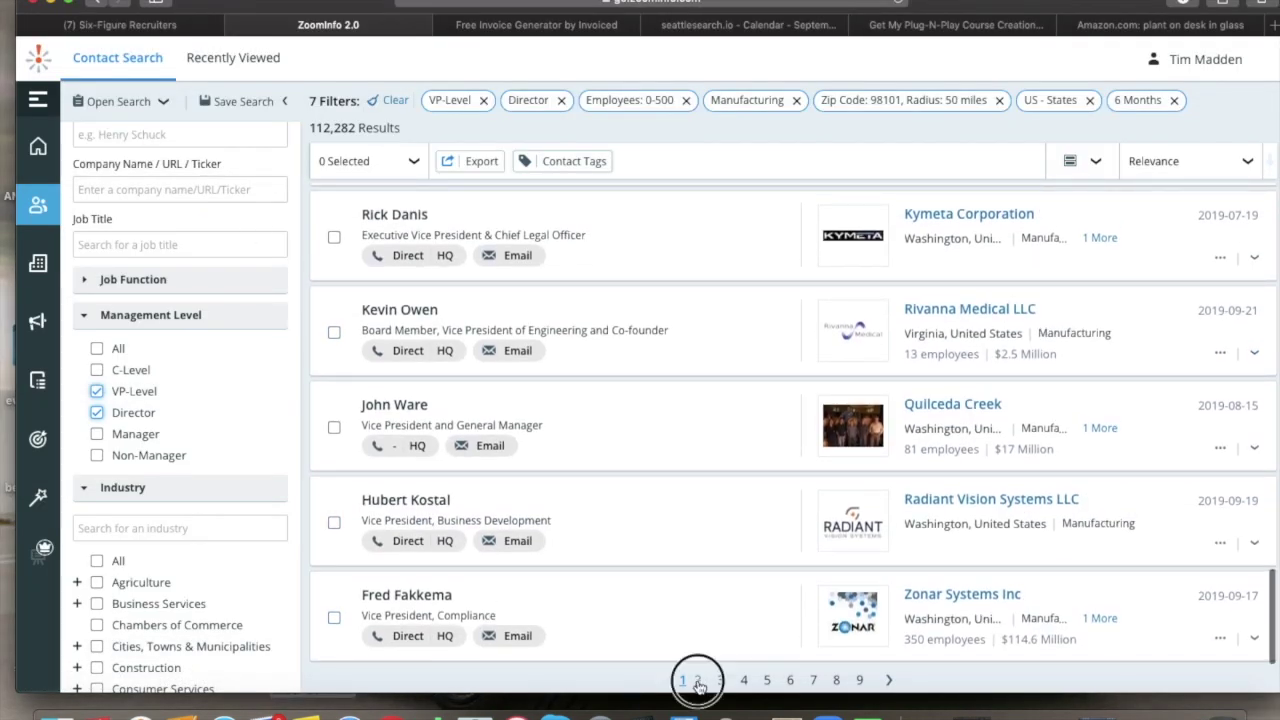
left_click(698, 679)
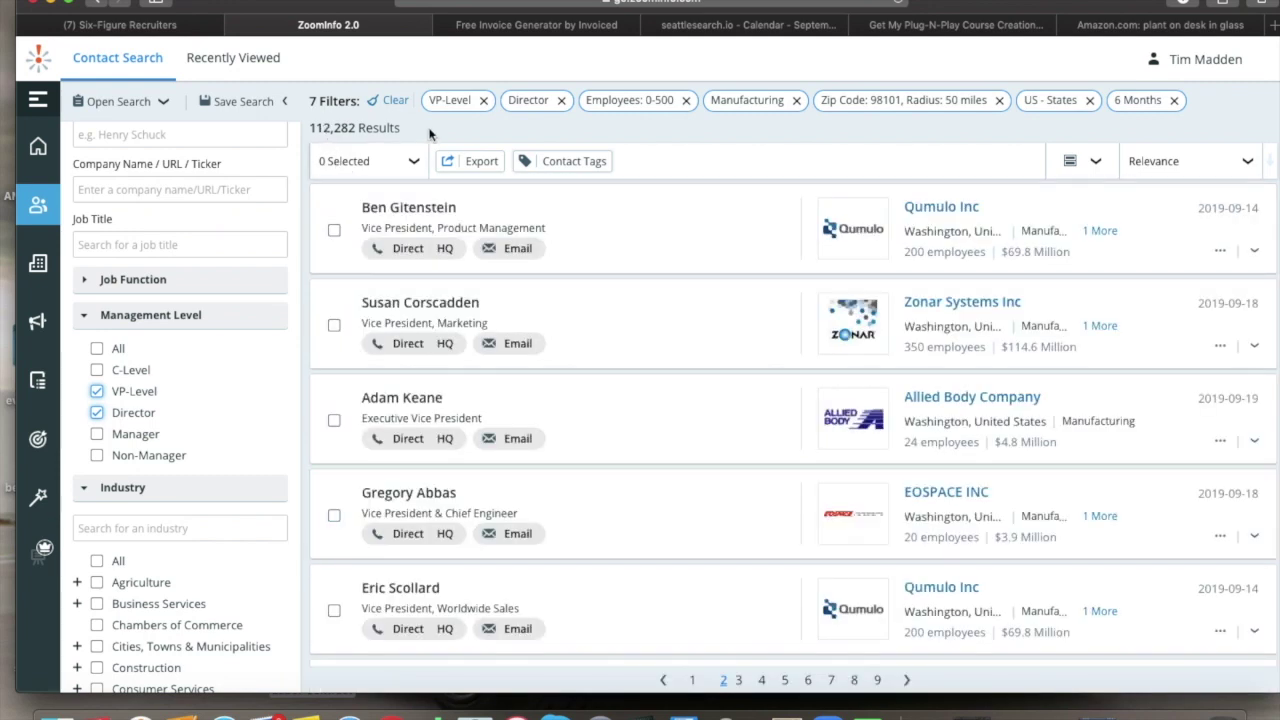
scroll(617, 423, "down", 2)
scroll(618, 424, "up", 2)
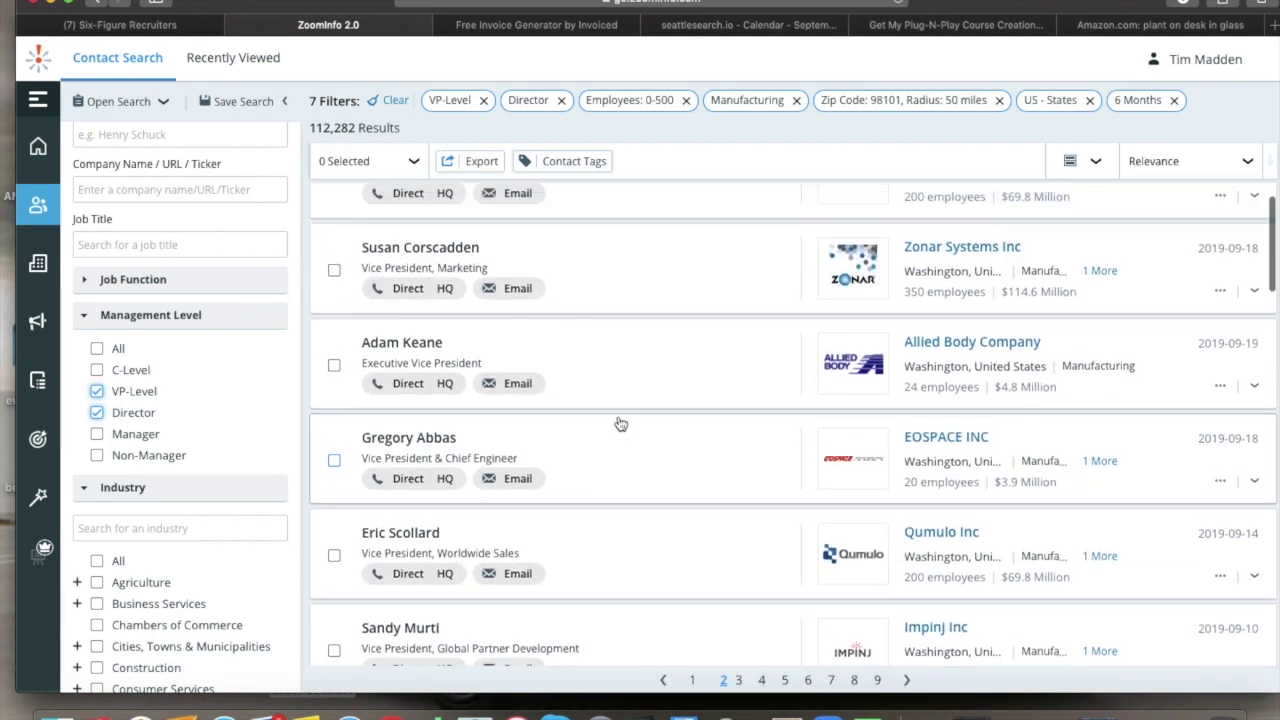
left_click(621, 412)
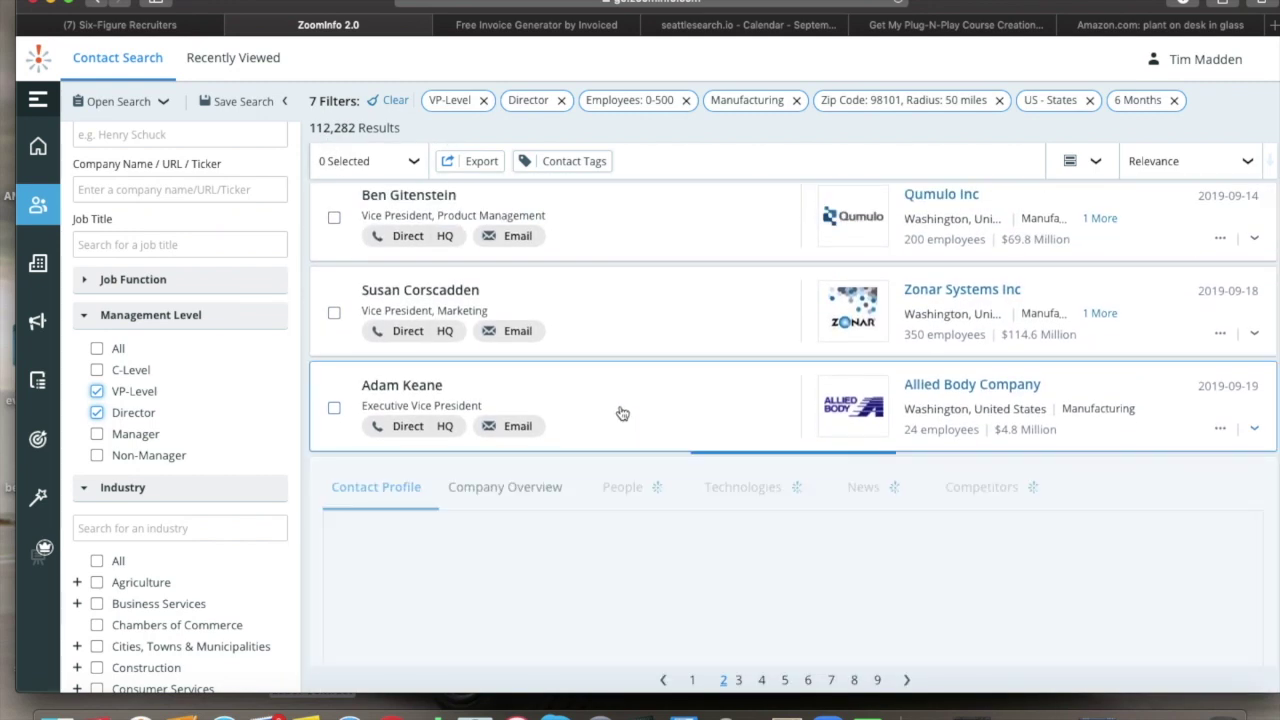
scroll(480, 510, "down", 3)
left_click(470, 522)
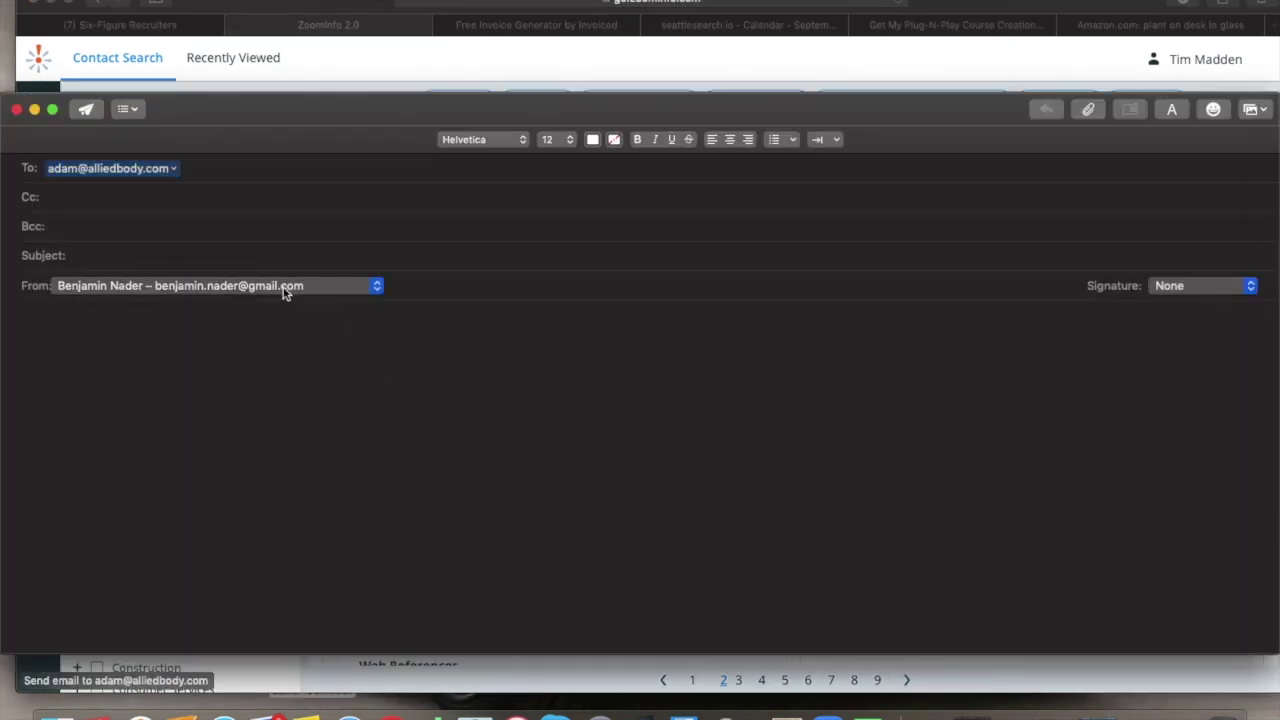
left_click(284, 288)
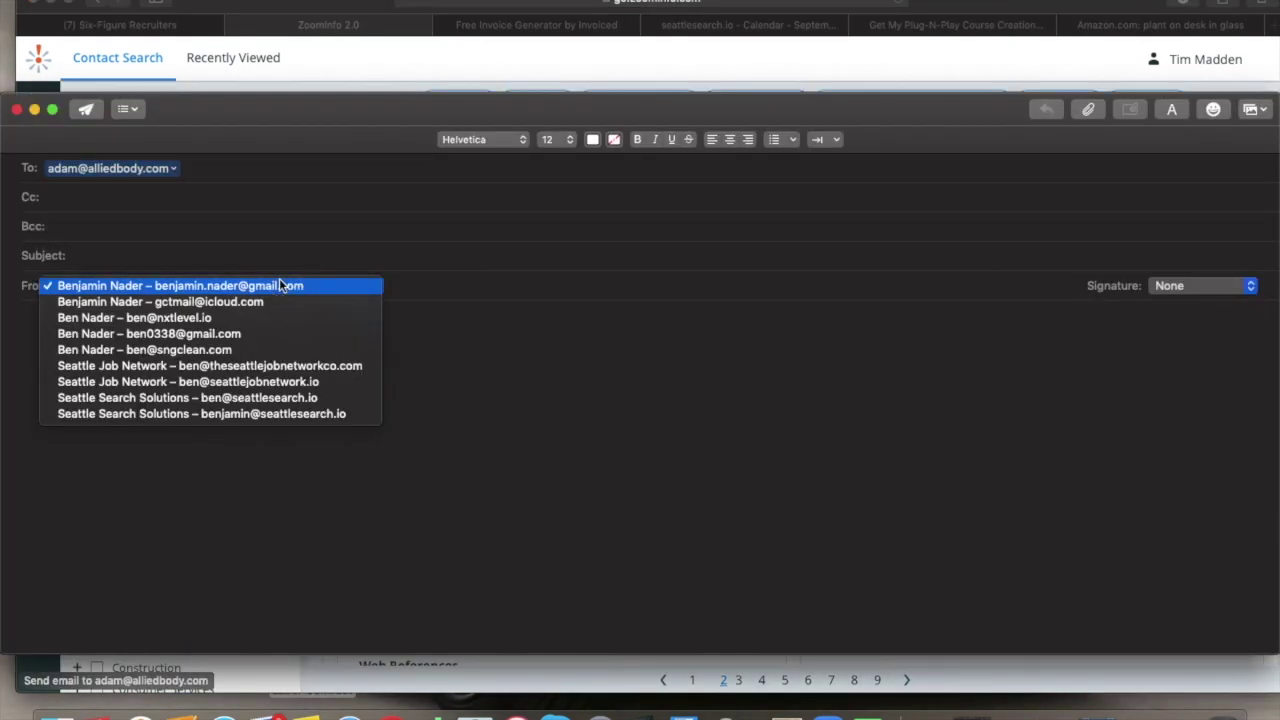
- Pick Seattle Job Network, write the 'Are you hiring' subject, then paste and delete the pitch
left_click(315, 385)
left_click(211, 257)
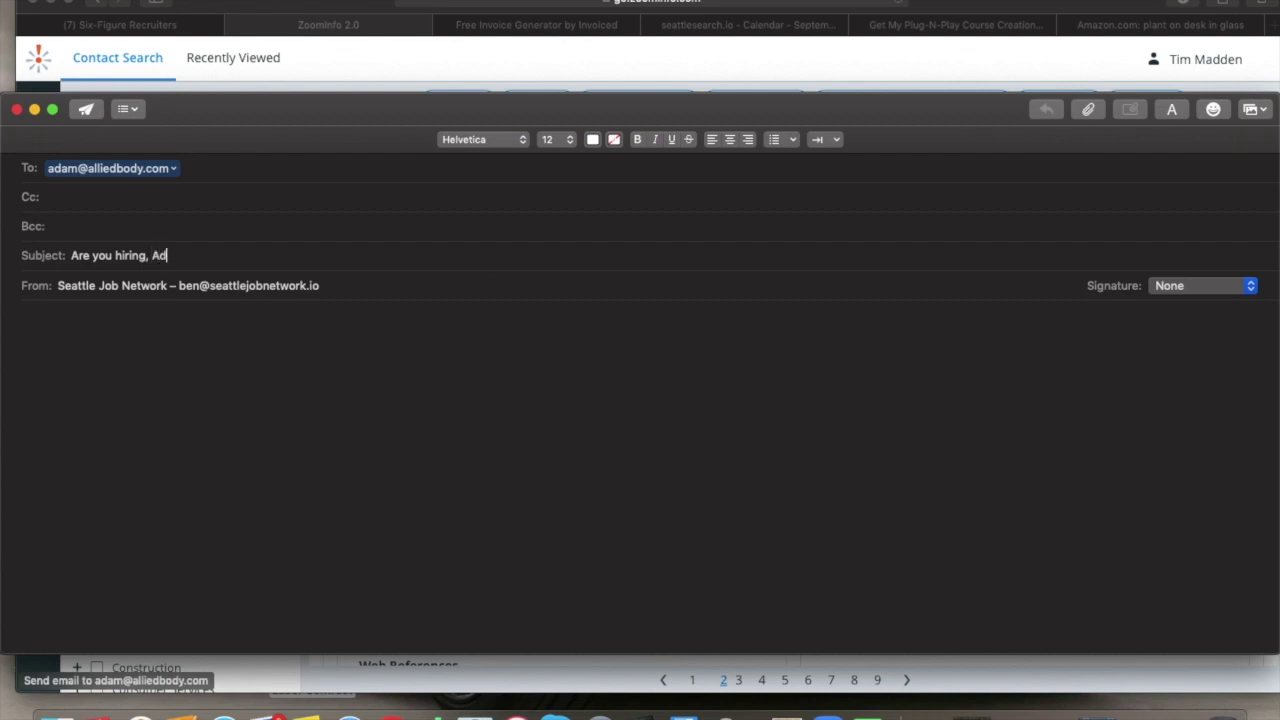
left_click(212, 320)
key("super+v")
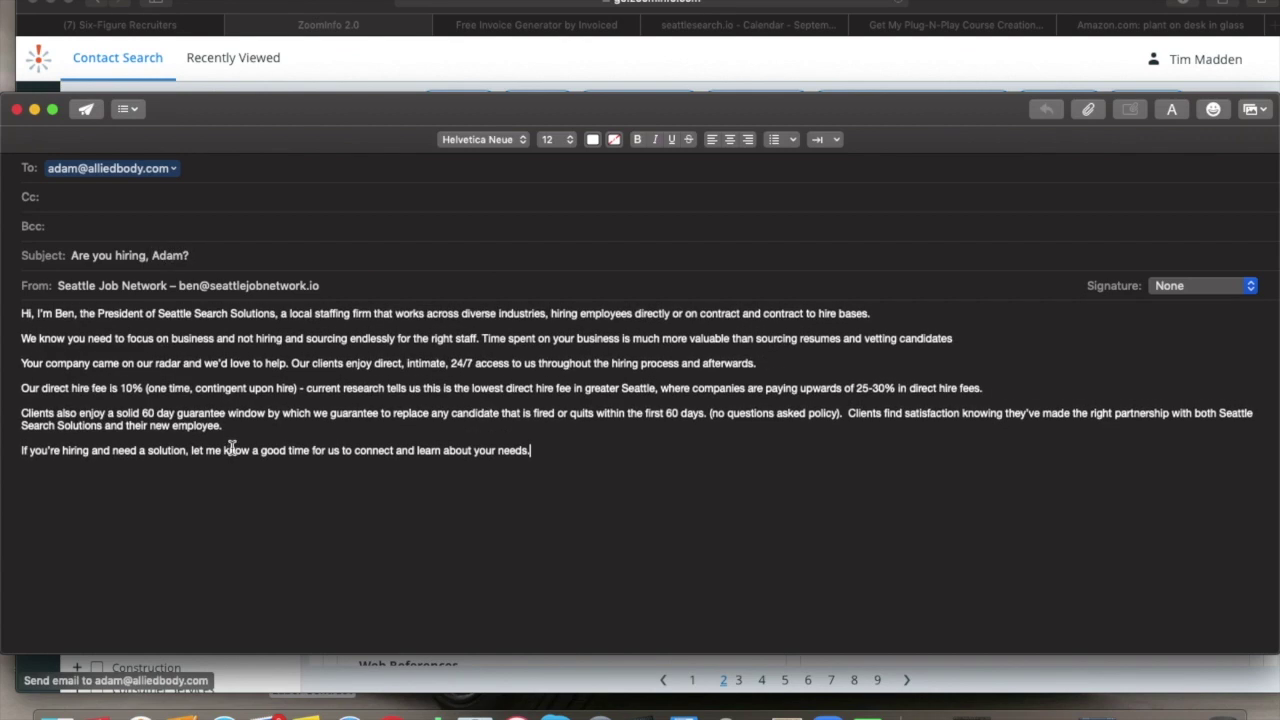
left_click(297, 285)
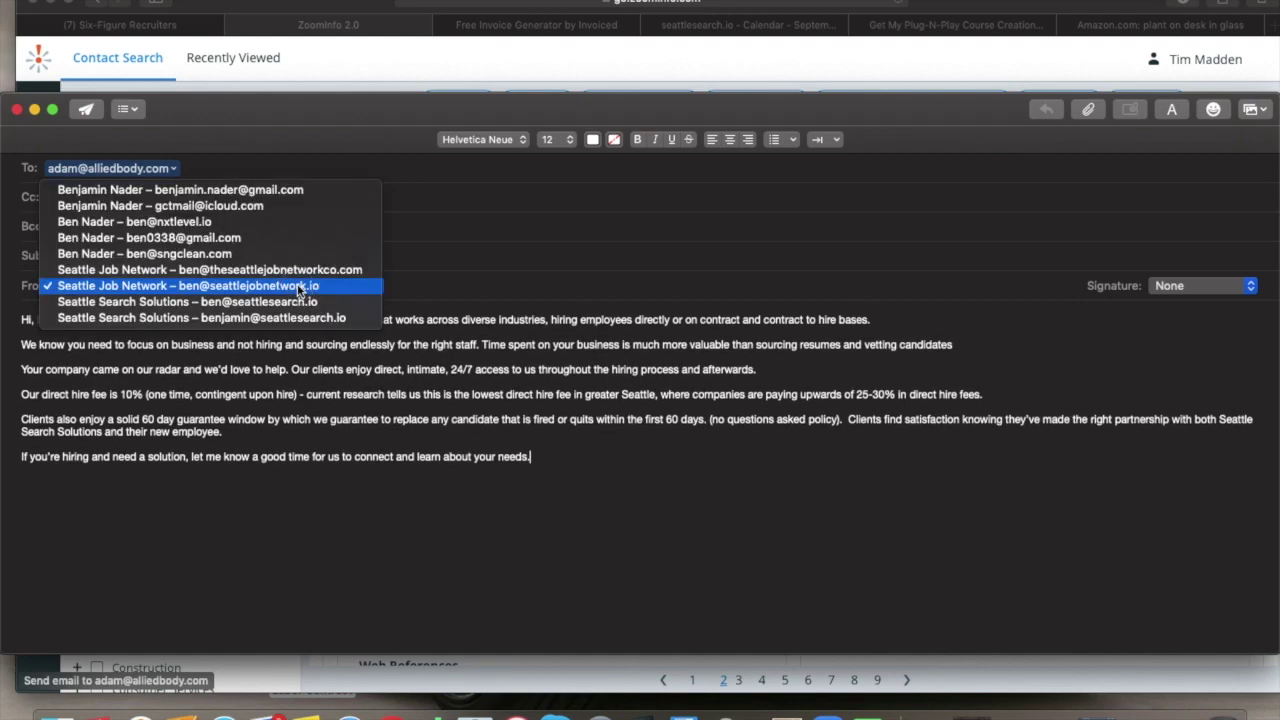
left_click(297, 285)
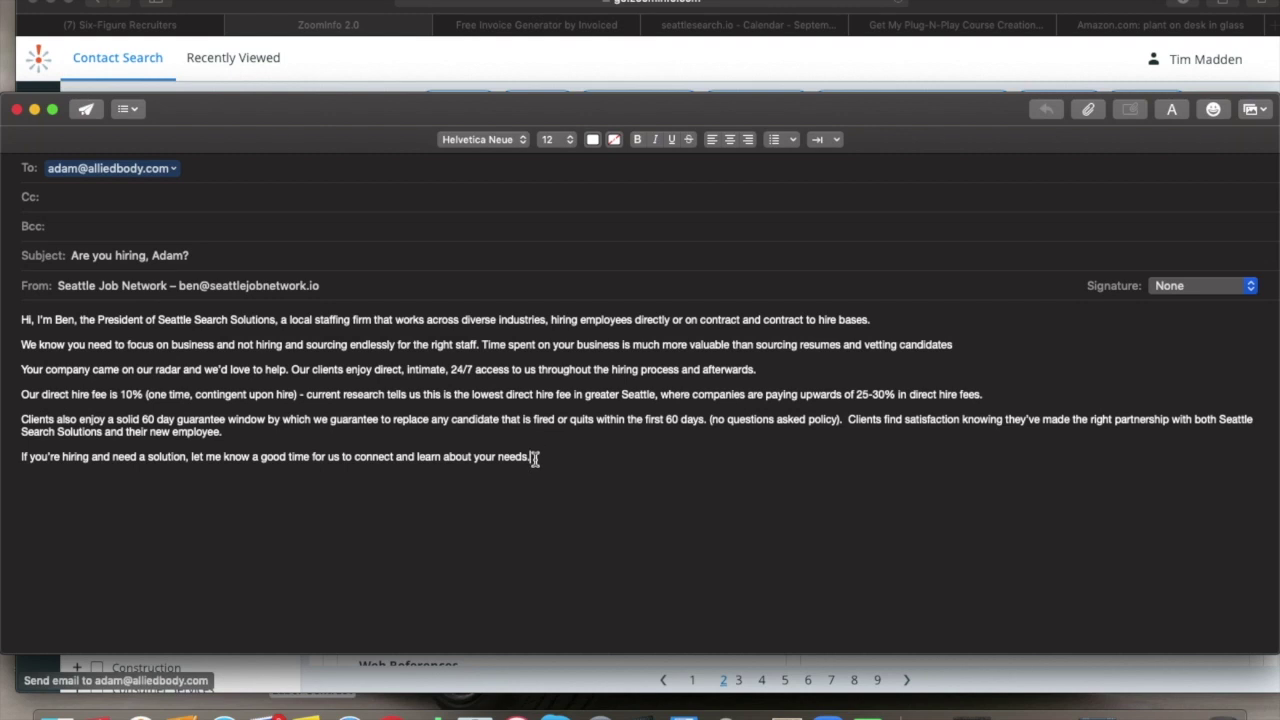
left_click_drag(533, 457, 3, 203)
key("BackSpace")
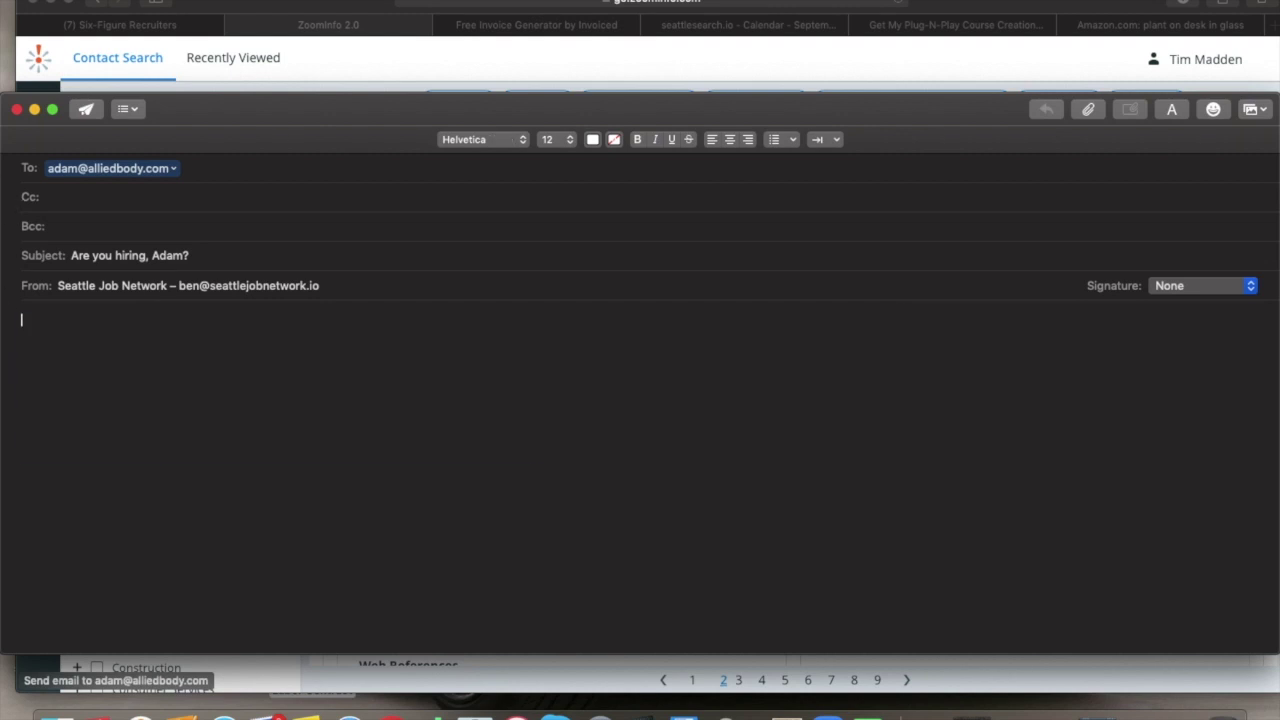
- Switch the sender to Seattle Search Solutions, paste the pitch above Signature #9, and send
left_click(130, 286)
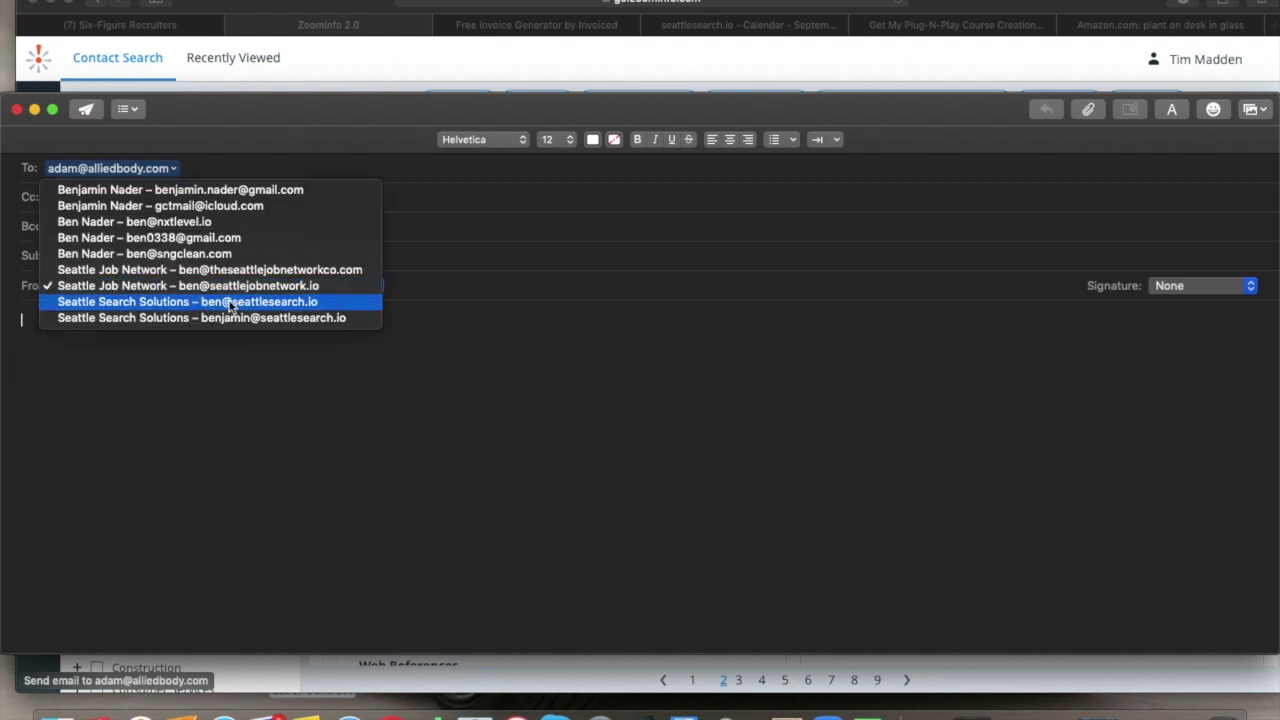
left_click(231, 306)
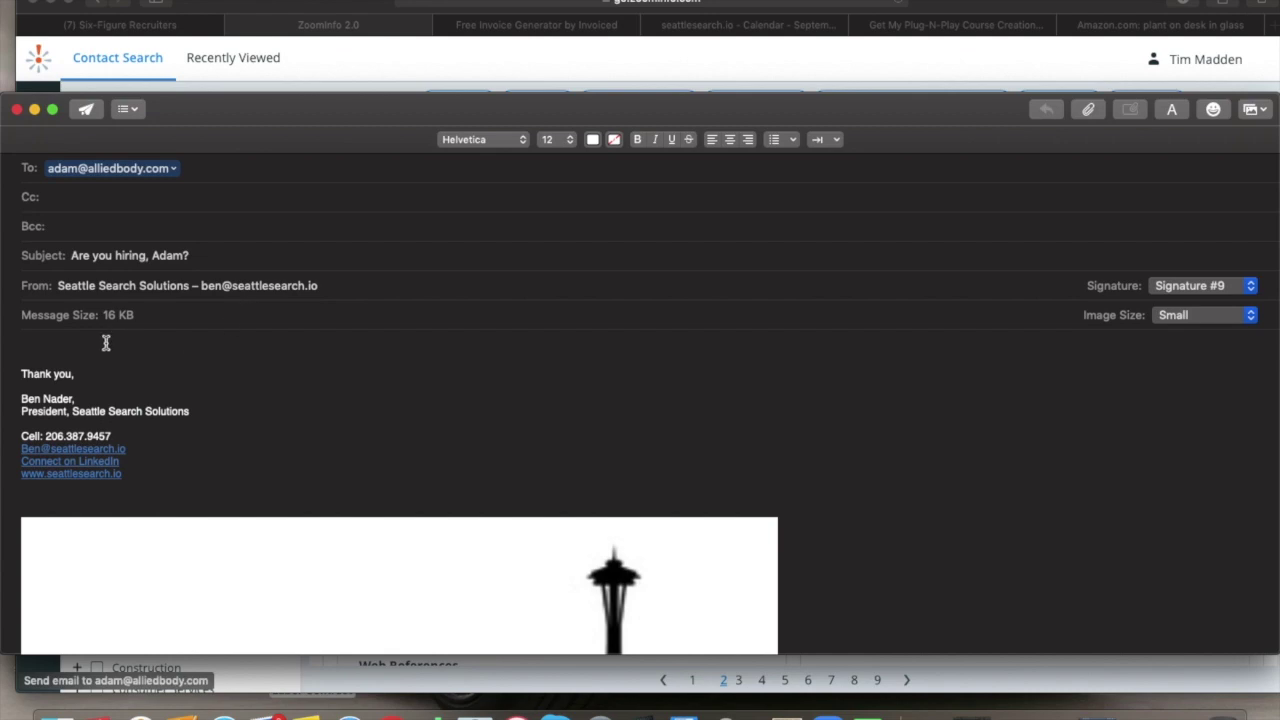
key("super+v")
scroll(217, 466, "down", 3)
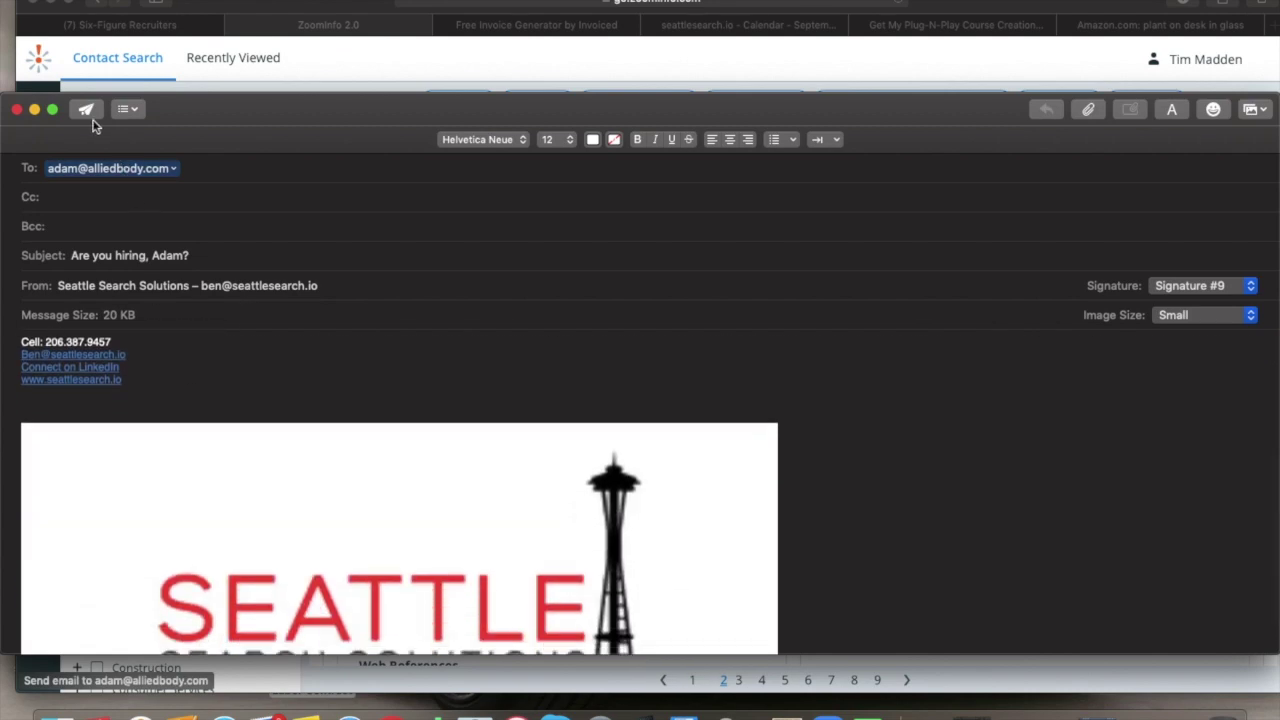
left_click(86, 110)
scroll(471, 484, "down", 2)
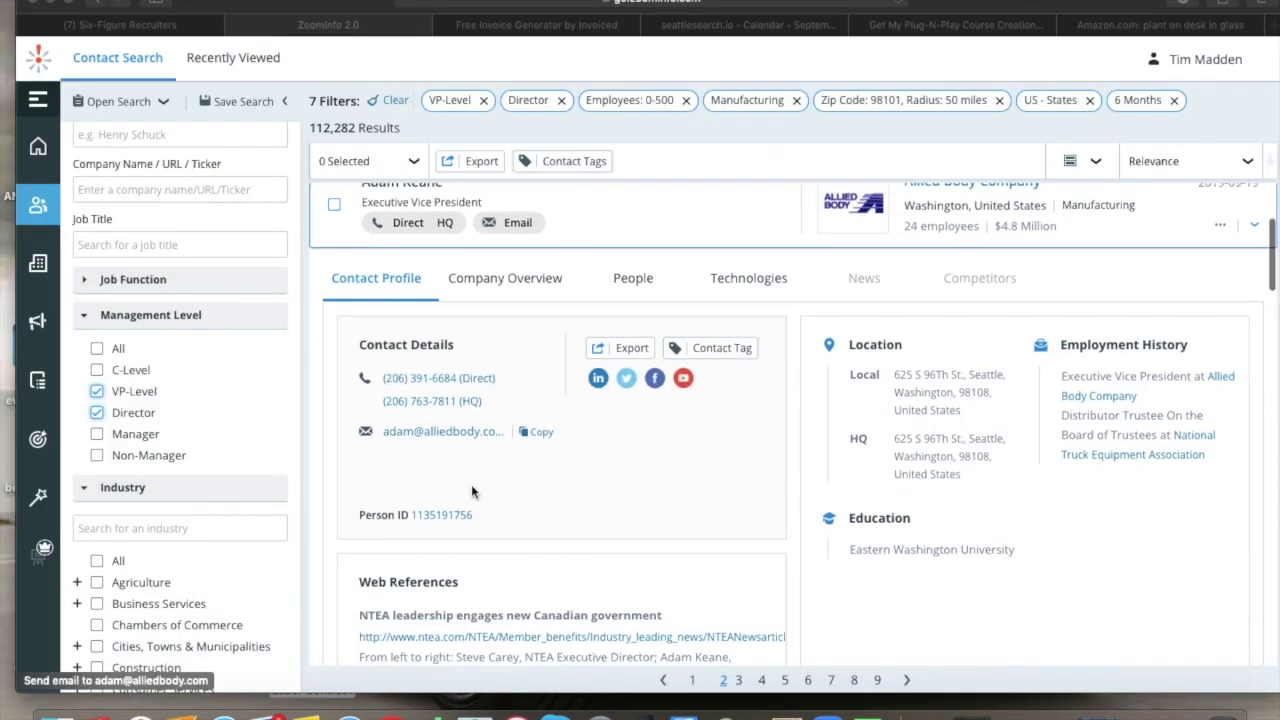
scroll(575, 306, "up", 1)
- Collapse the Allied Body Company profile and open an email to the Aqua Star Corp sales VP
left_click(586, 252)
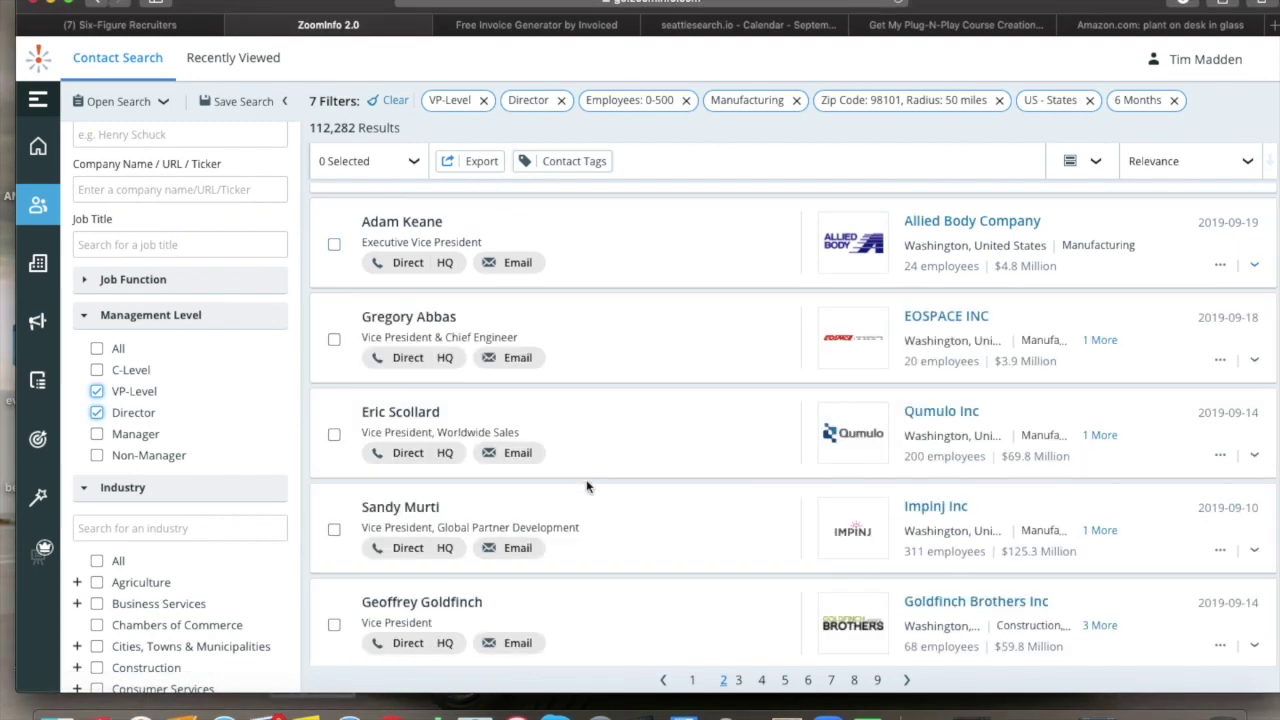
scroll(586, 486, "down", 3)
scroll(586, 487, "down", 3)
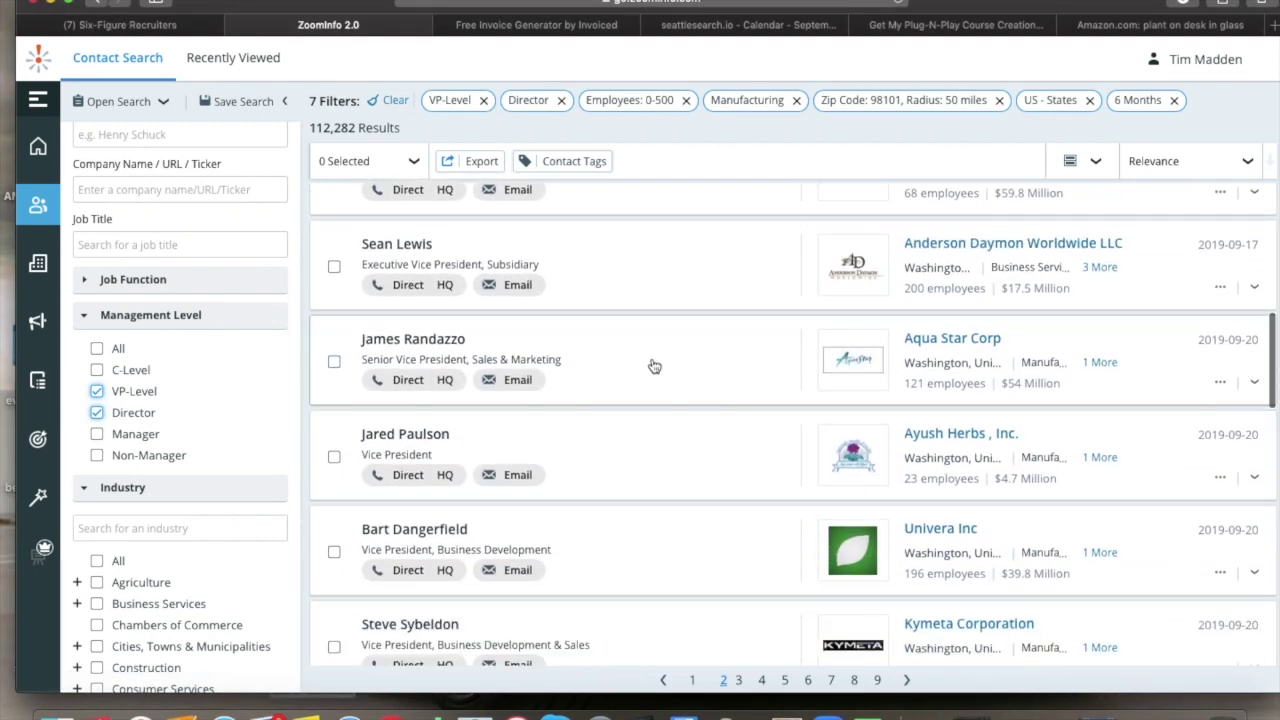
left_click(638, 369)
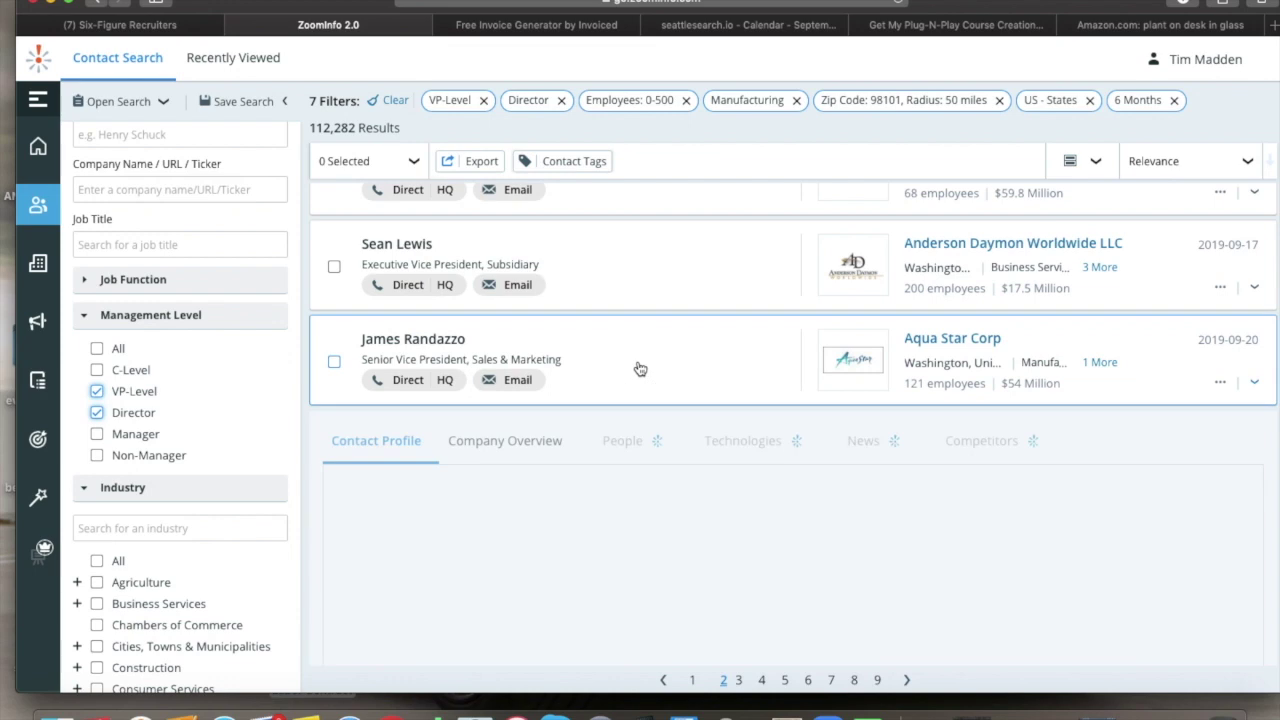
scroll(543, 476, "down", 1)
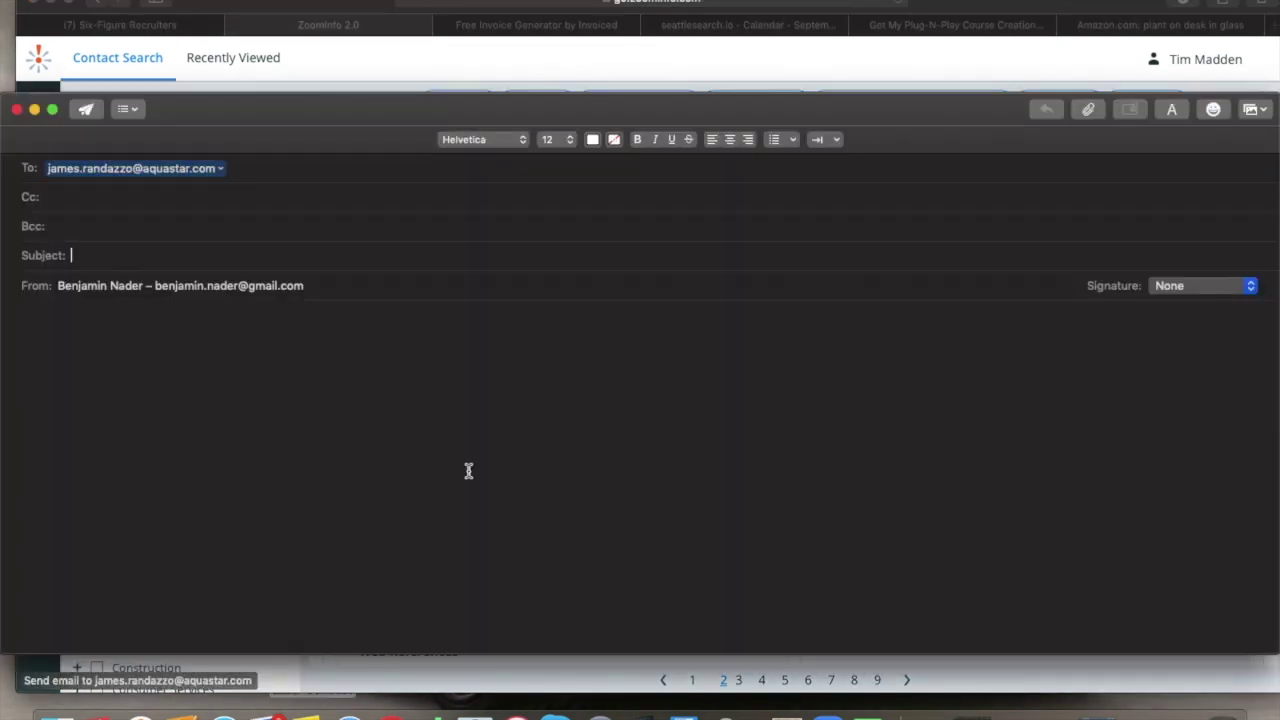
left_click(317, 290)
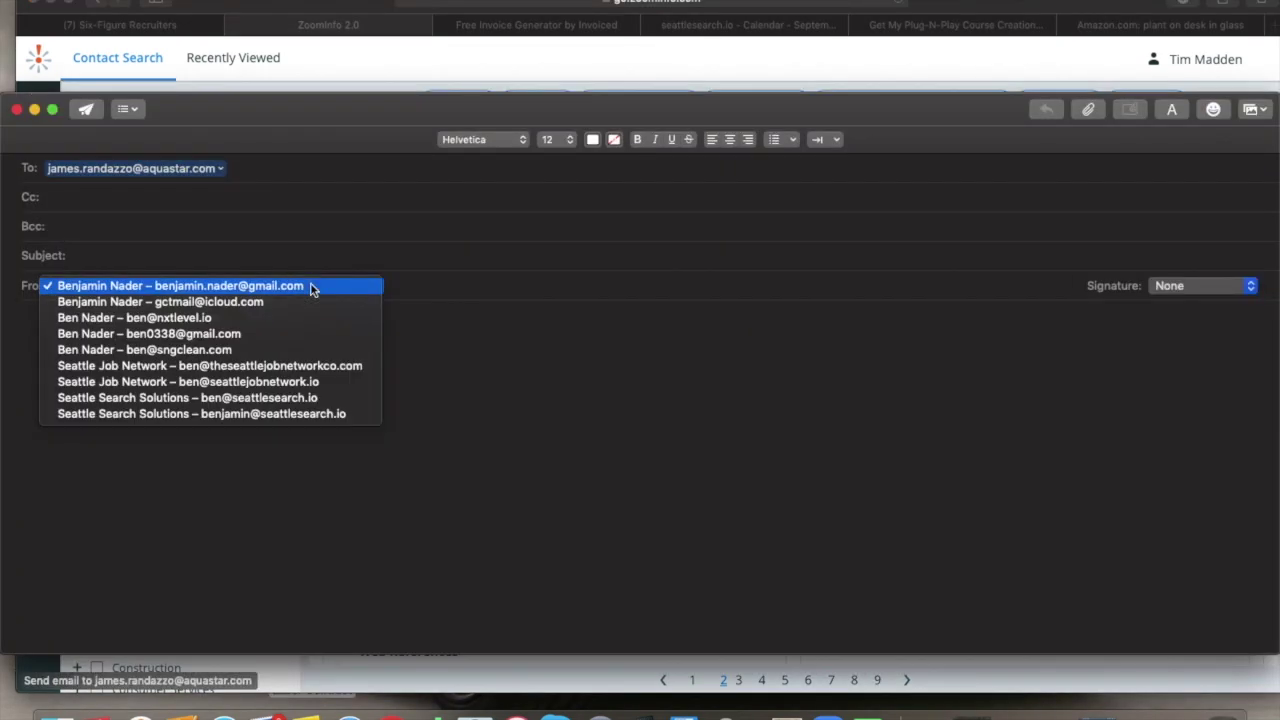
- Send the Aqua Star contact the 'Are you hiring' pitch from Seattle Search Solutions
left_click(314, 397)
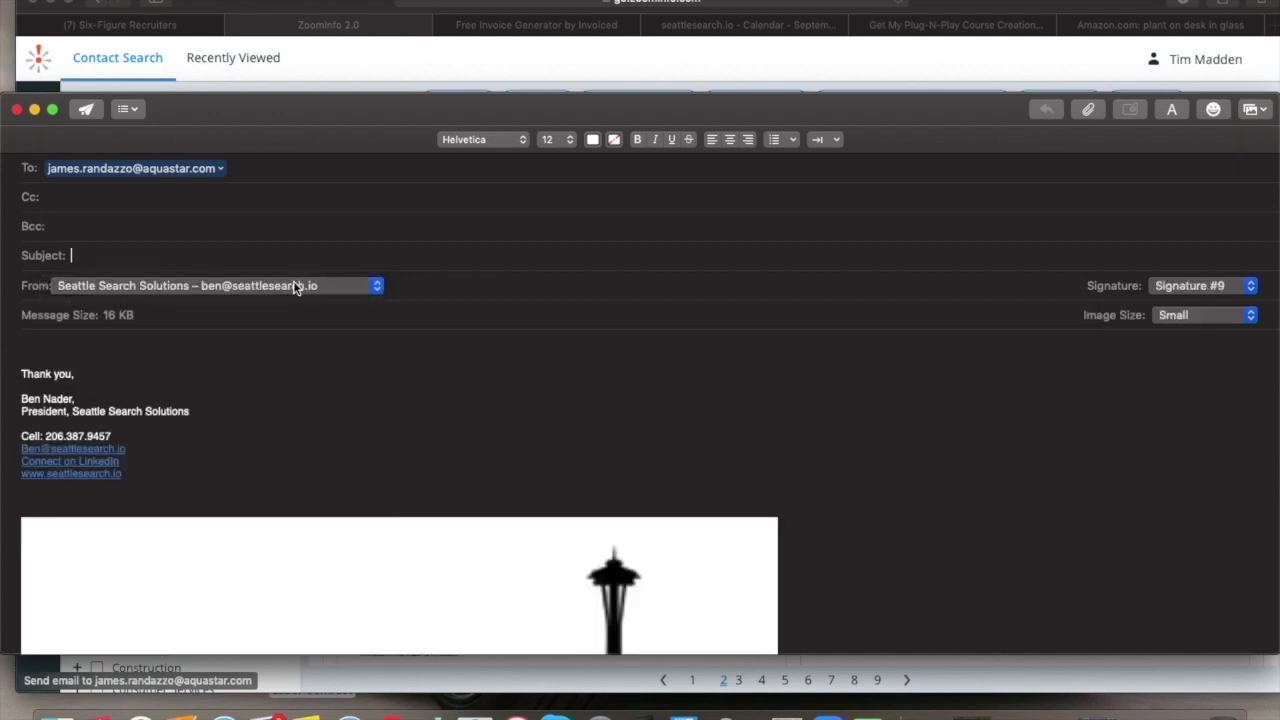
left_click(273, 255)
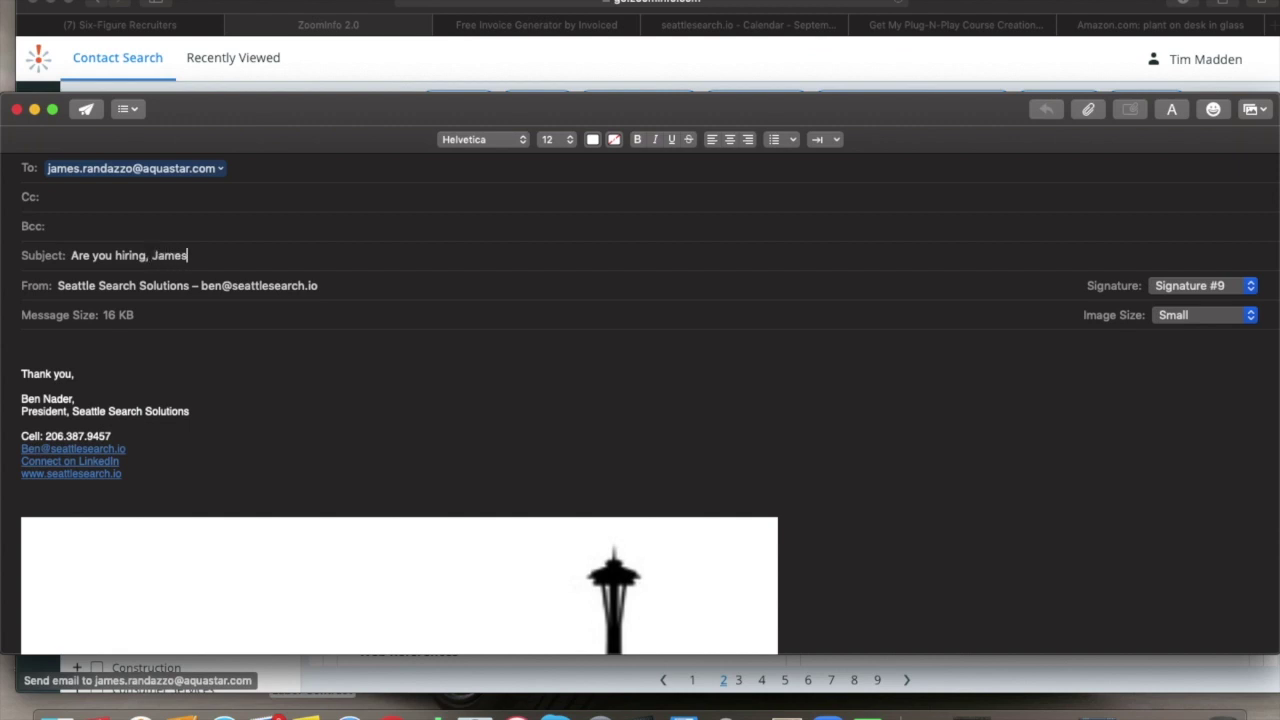
left_click(185, 340)
key("super+v")
scroll(175, 400, "down", 5)
scroll(172, 418, "up", 2)
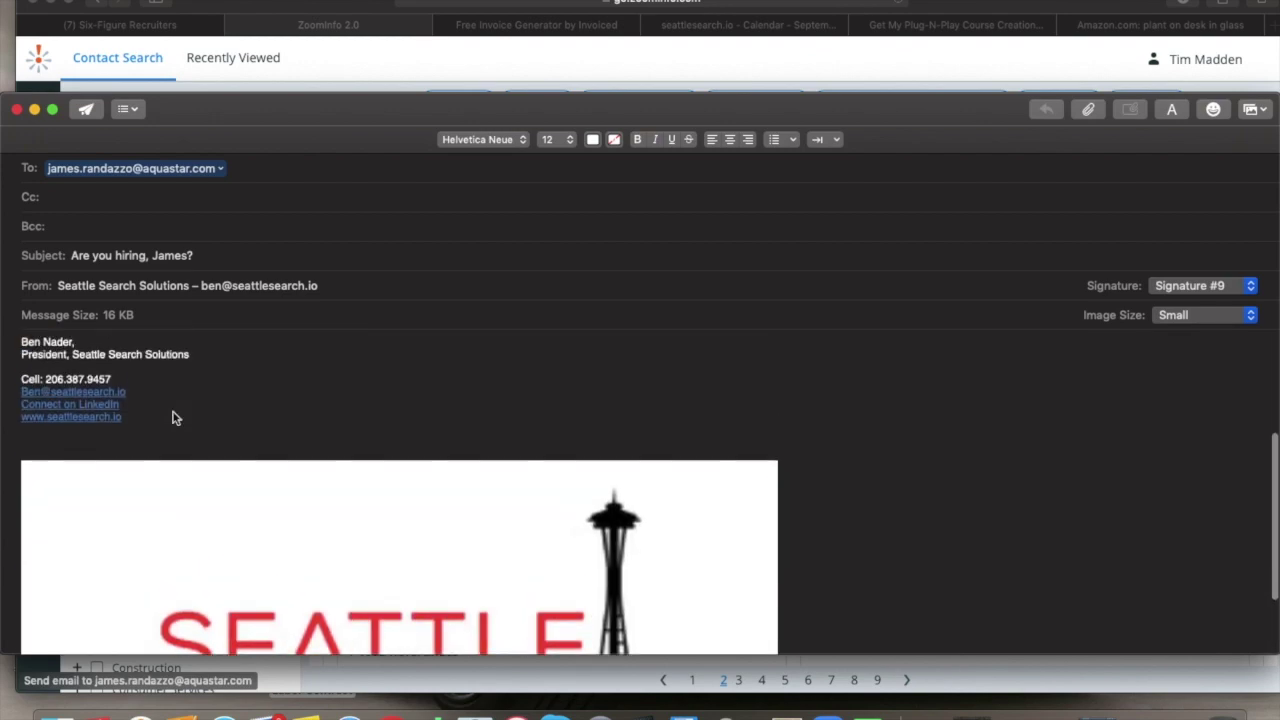
scroll(172, 418, "up", 3)
left_click(86, 109)
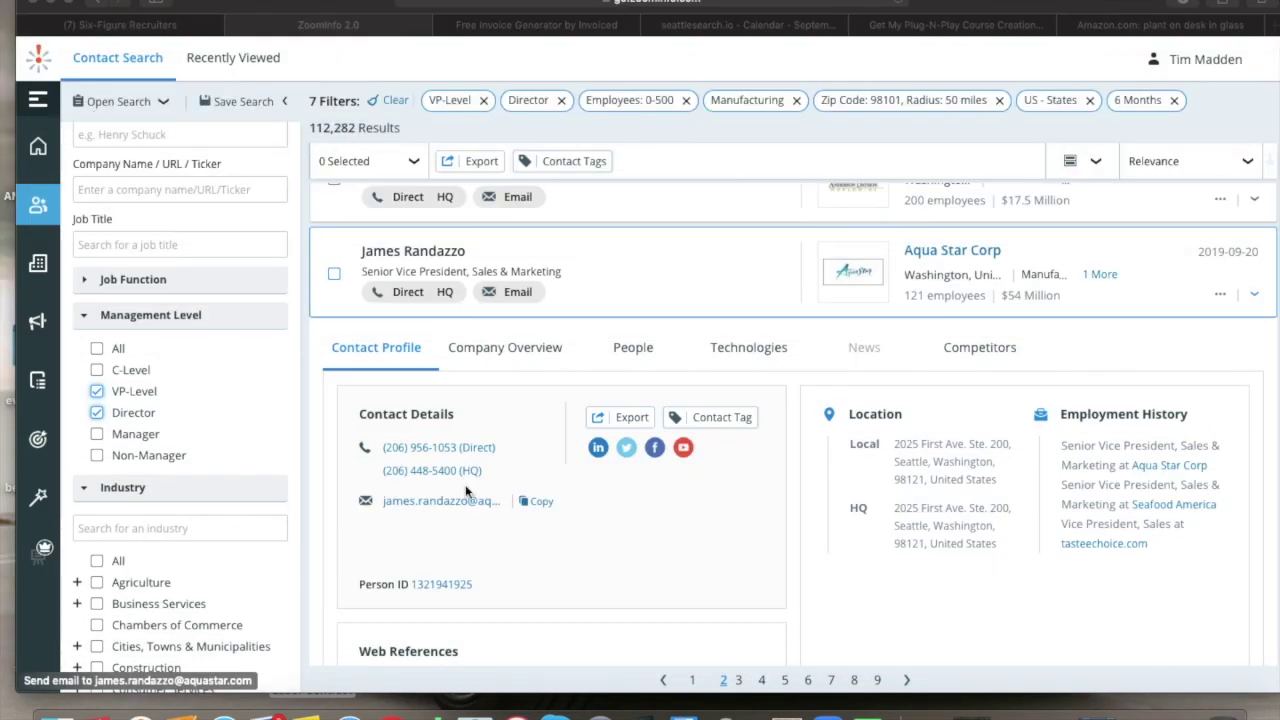
scroll(466, 490, "down", 1)
- Pass over the Marine Executive Association contact and email the Spaceflight Industries business development VP
left_click(588, 234)
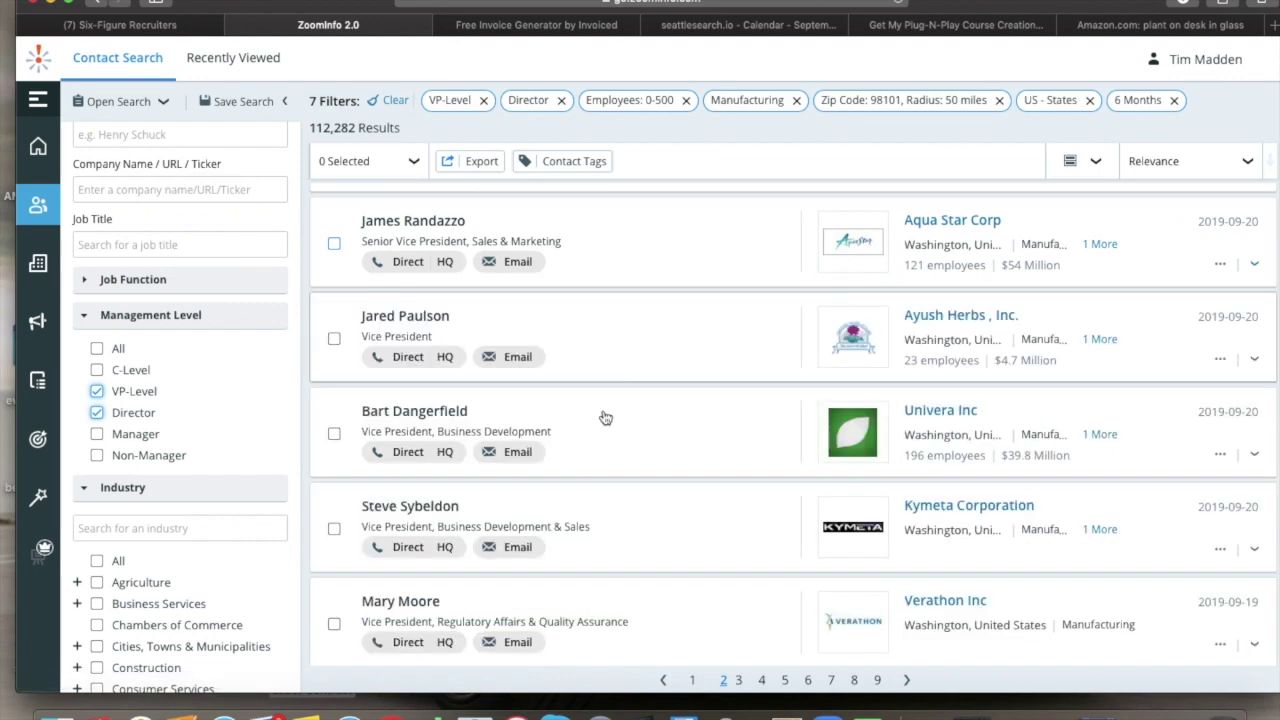
scroll(605, 418, "down", 3)
scroll(680, 405, "down", 1)
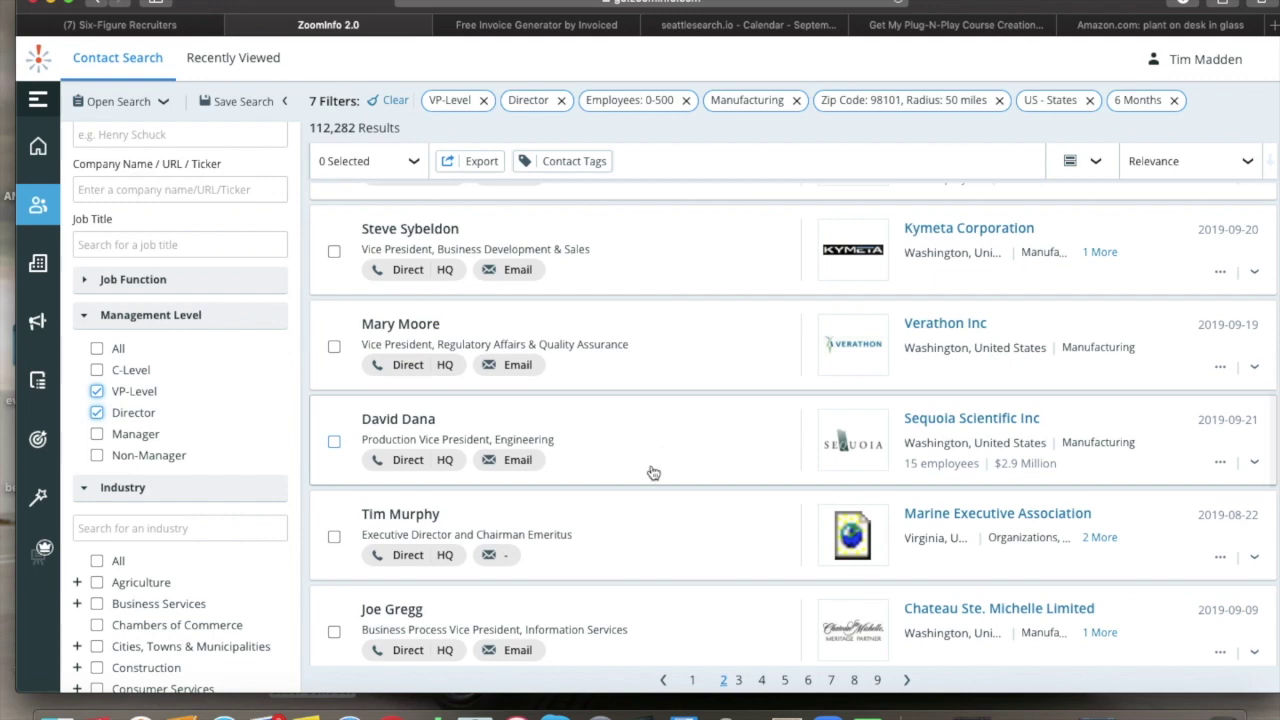
left_click(645, 549)
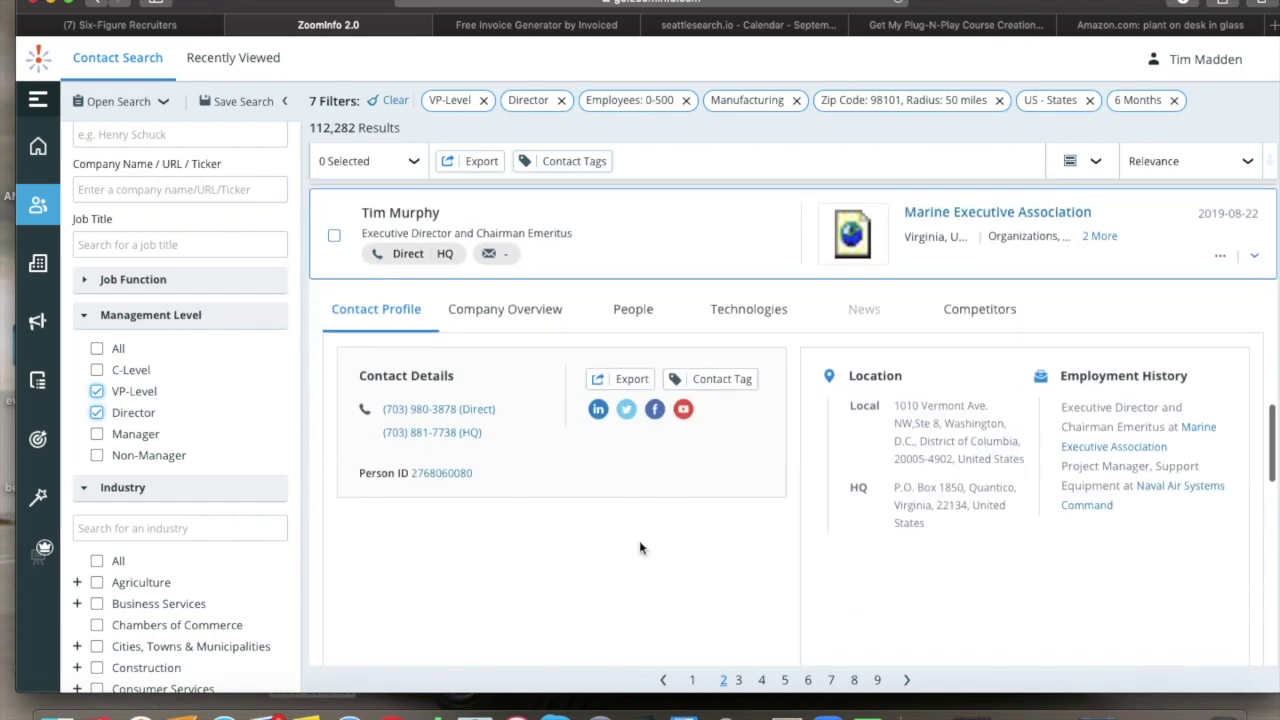
left_click(643, 234)
scroll(586, 406, "down", 3)
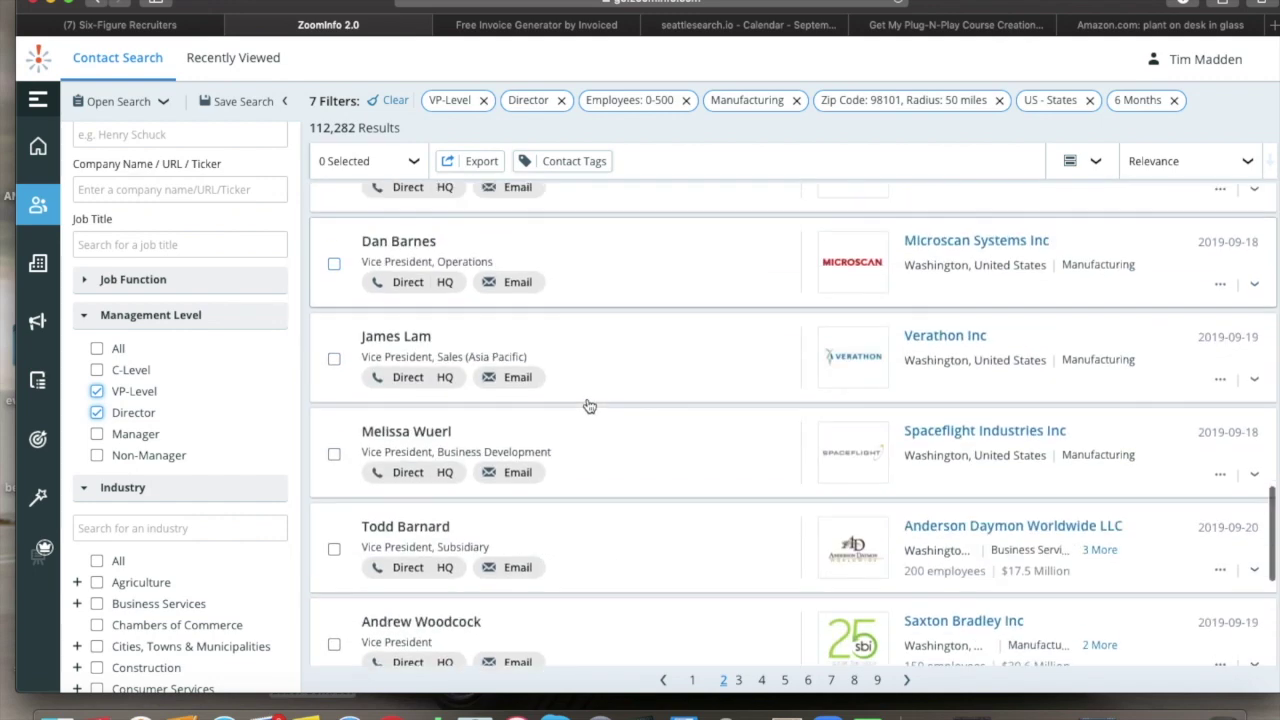
left_click(634, 441)
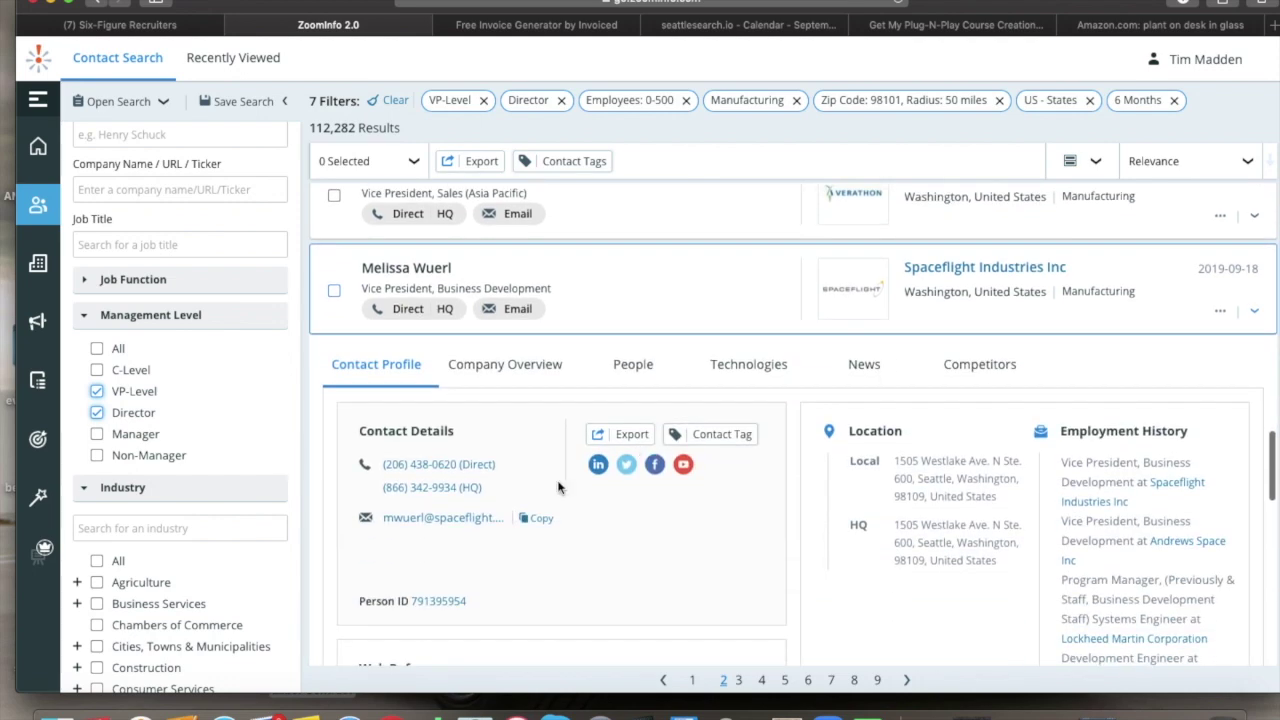
left_click(443, 518)
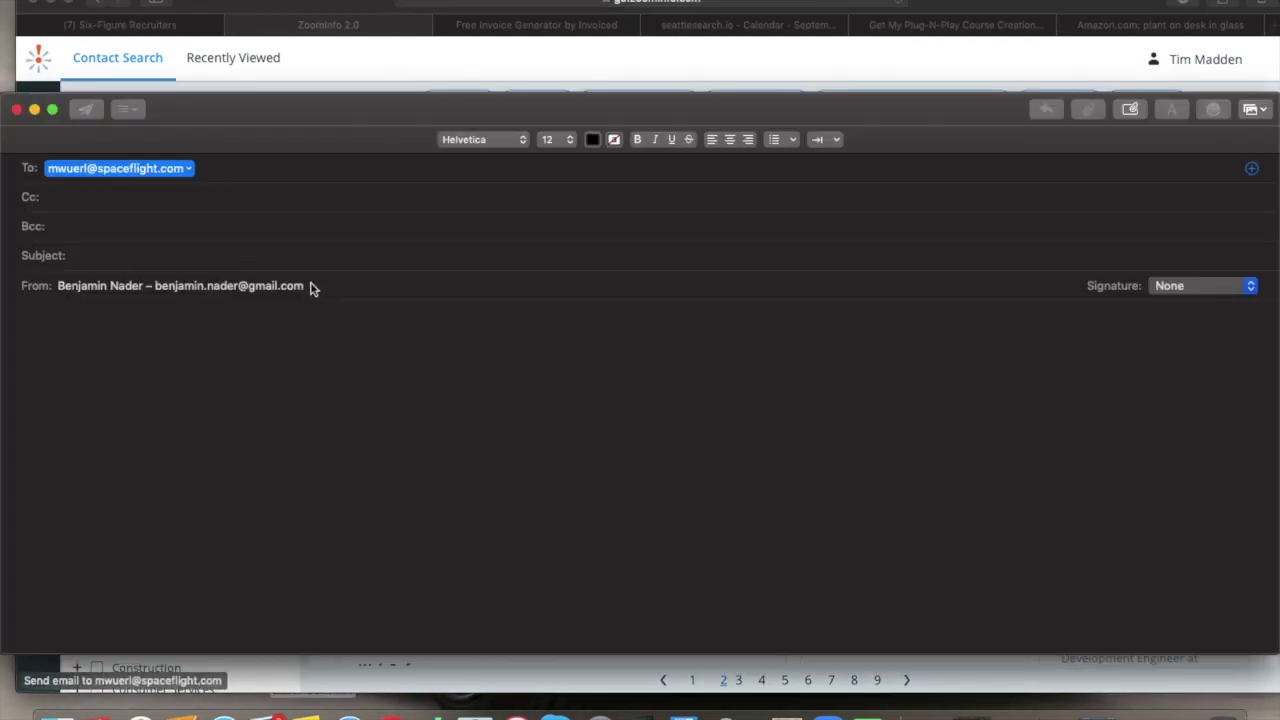
left_click(310, 288)
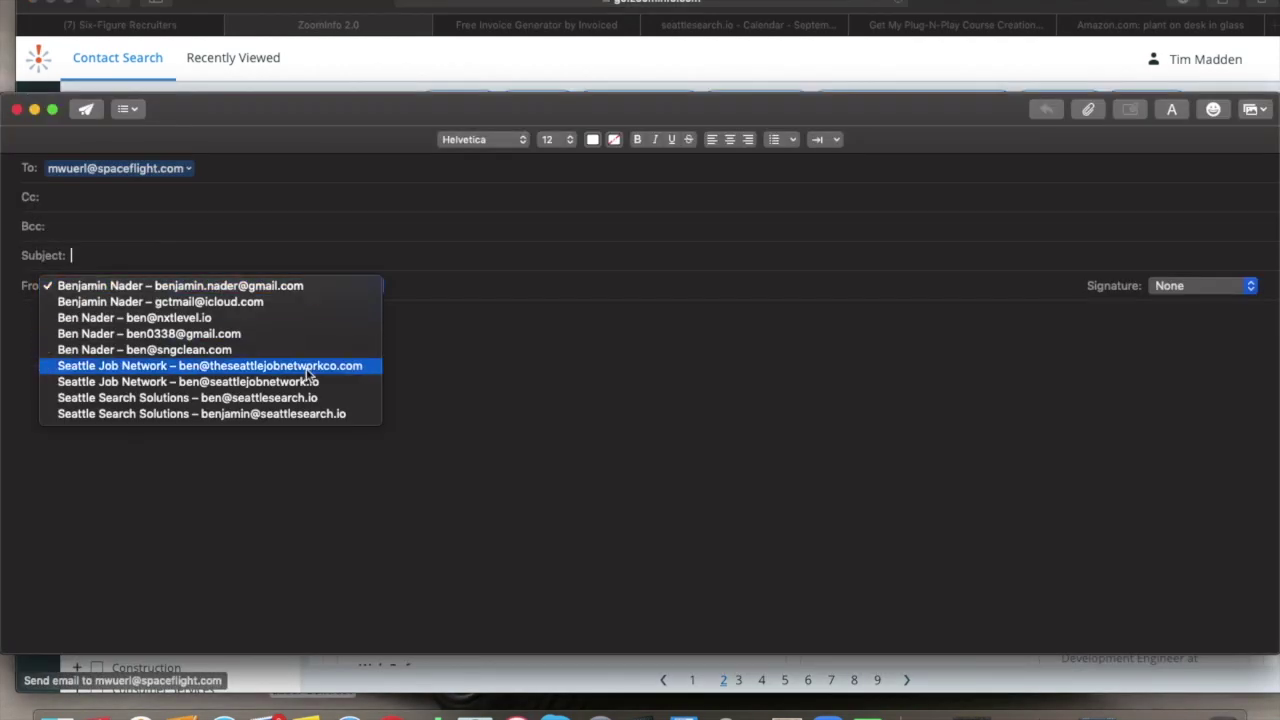
- Send the pasted 'Are you hiring?' pitch to the Spaceflight Industries VP from Seattle Search Solutions
left_click(324, 400)
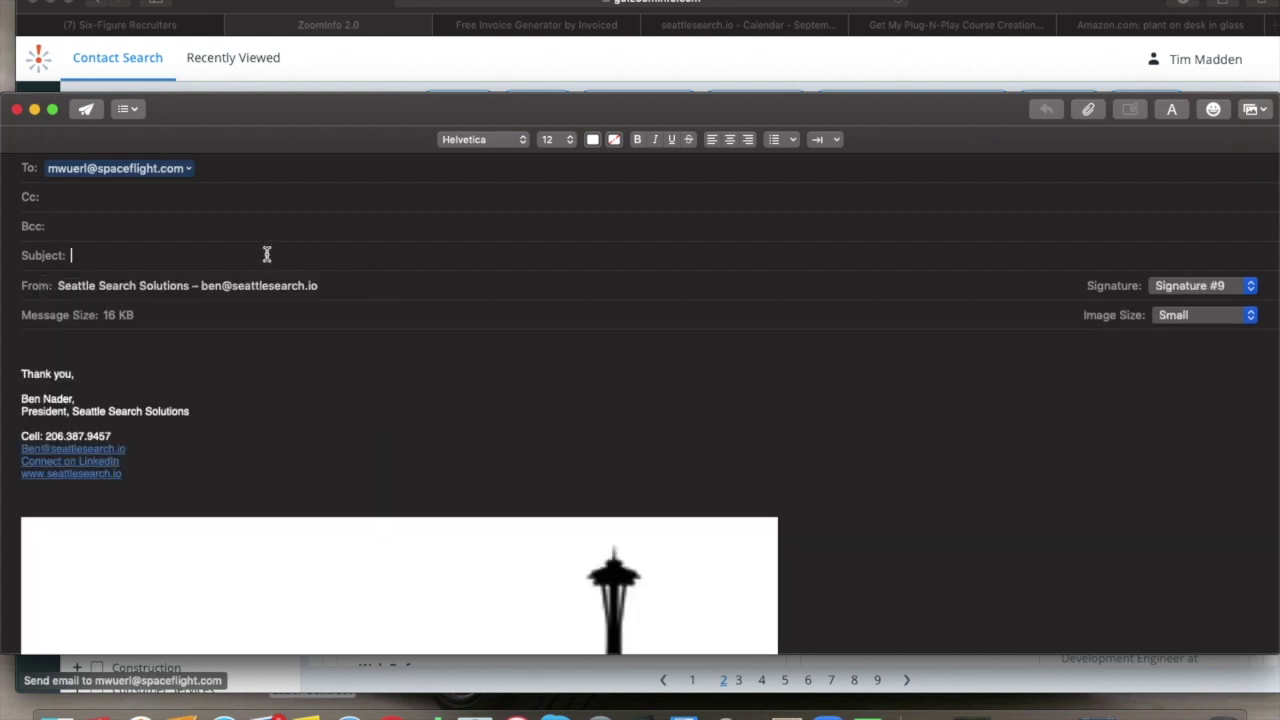
left_click(170, 341)
type("Hi, I'm Ben, the President of Seattle Search Solutions, a local staffing firm that works across diverse industries, hiring employees directly or on contract and contract to hire bases.  We know you need to focus on business and not hiring and sourcing endlessly for the right staff. Time spent on your business is much more valuable than sourcing resumes and vetting candidates  Your company came on our radar and we'd love to help. Our clients enjoy direct, intimate, 24/7 access to us throughout the hiring process and afterwards.  Our direct hire fee is 10% (one time, contingent upon hire) - current research tells us this is the lowest direct hire fee in greater Seattle, where companies are paying upwards of 25-30% in direct hire fees.  Clients also enjoy a solid 60 day guarantee window by which we guarantee to replace any candidate that is fired or quits within the first 60 days. (no questions asked policy).  Clients find satisfaction knowing they've made the right partnership with both Seattle Search Solutions and their new employee.  If you're hiring and need a solution, let me know a good time for us to connect and learn about your needs.")
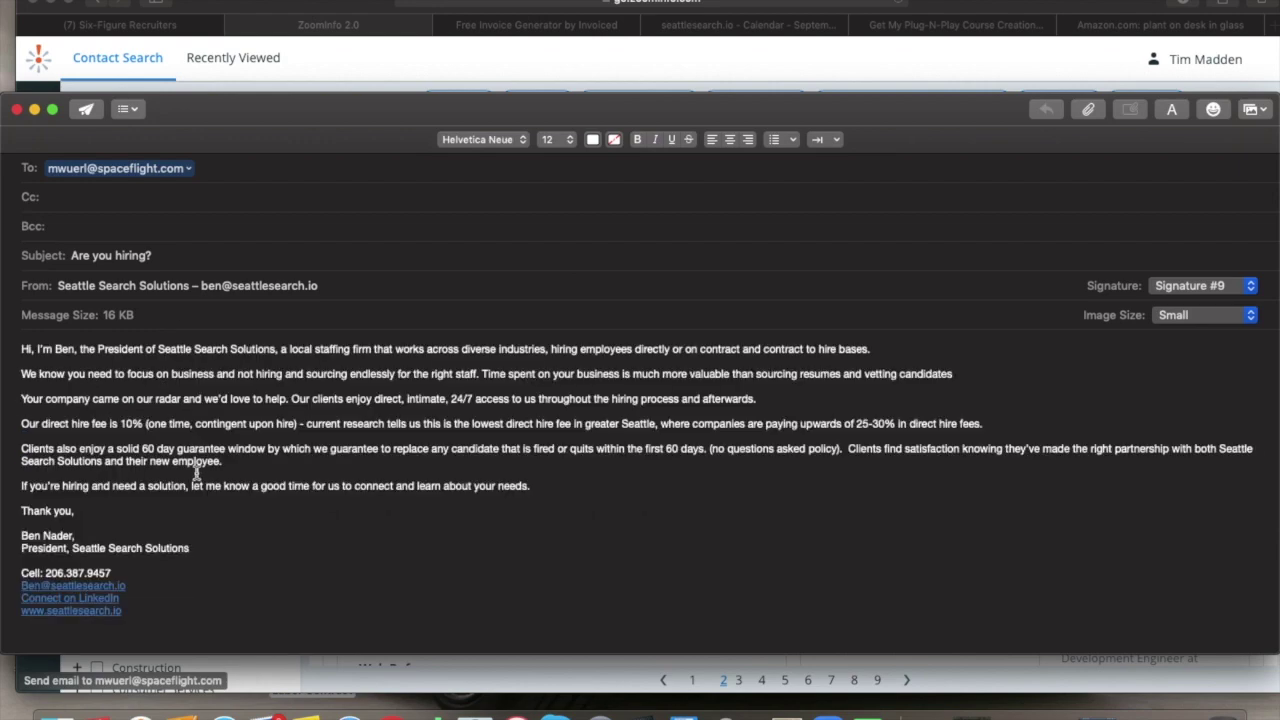
scroll(194, 477, "down", 5)
scroll(194, 477, "up", 5)
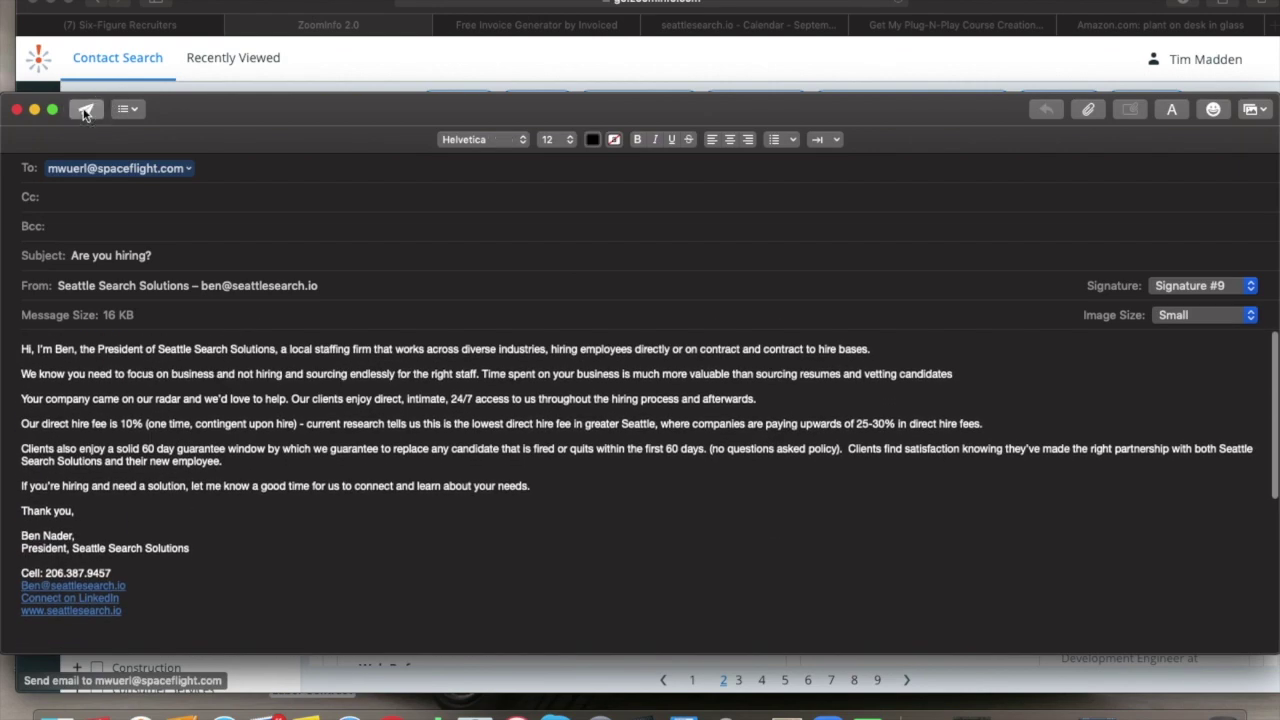
left_click(86, 112)
- Collapse the Spaceflight Industries VP's profile and return the page 2 results to the top
left_click(600, 292)
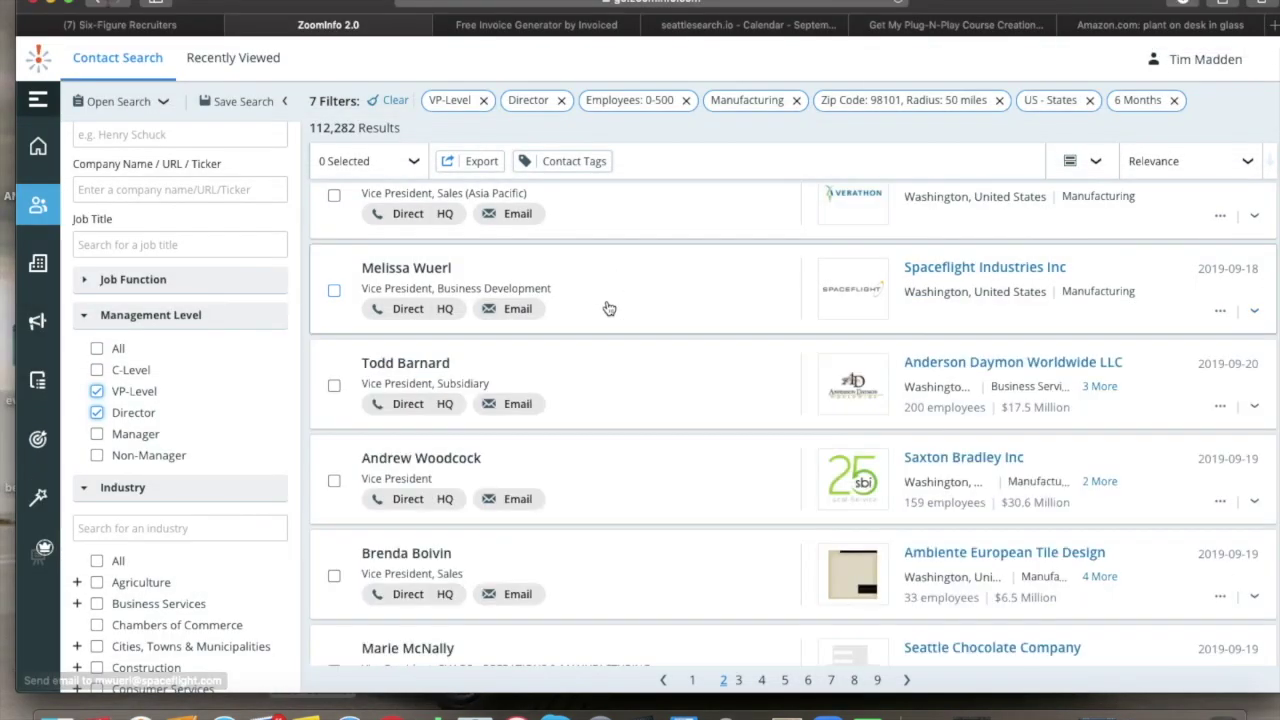
scroll(634, 350, "down", 5)
scroll(634, 350, "up", 10)
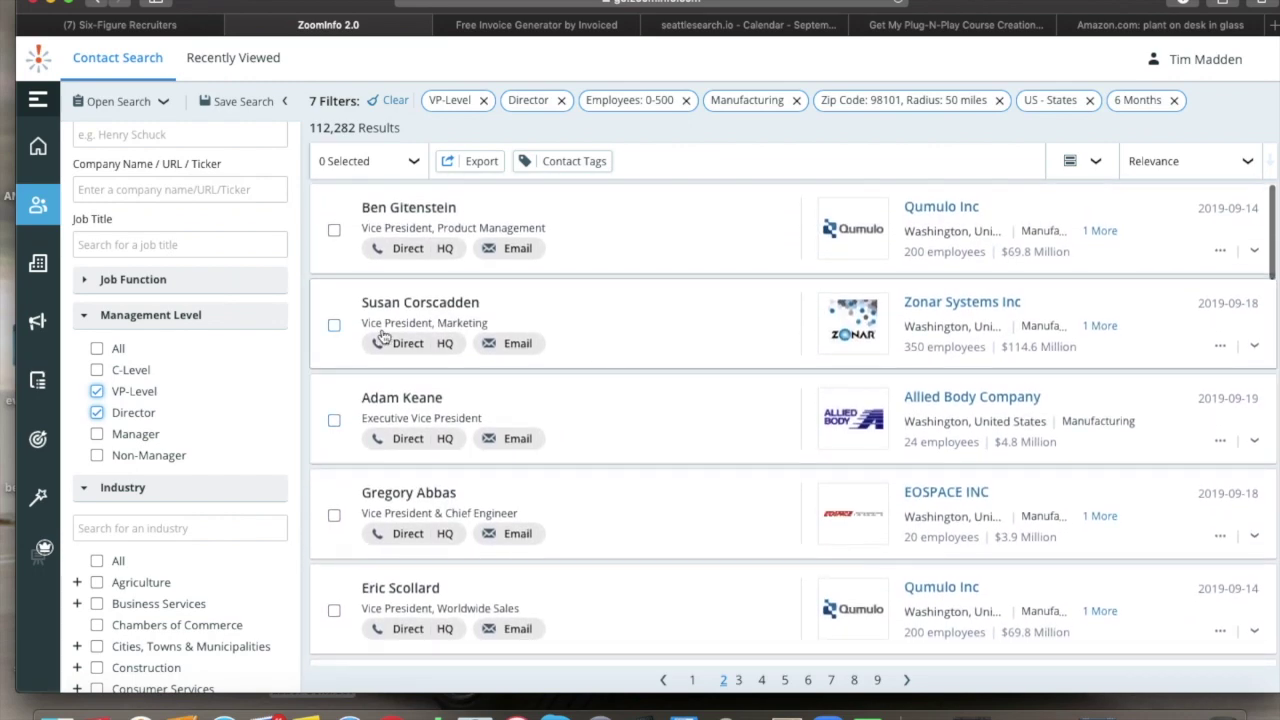
scroll(252, 438, "down", 4)
scroll(250, 435, "down", 2)
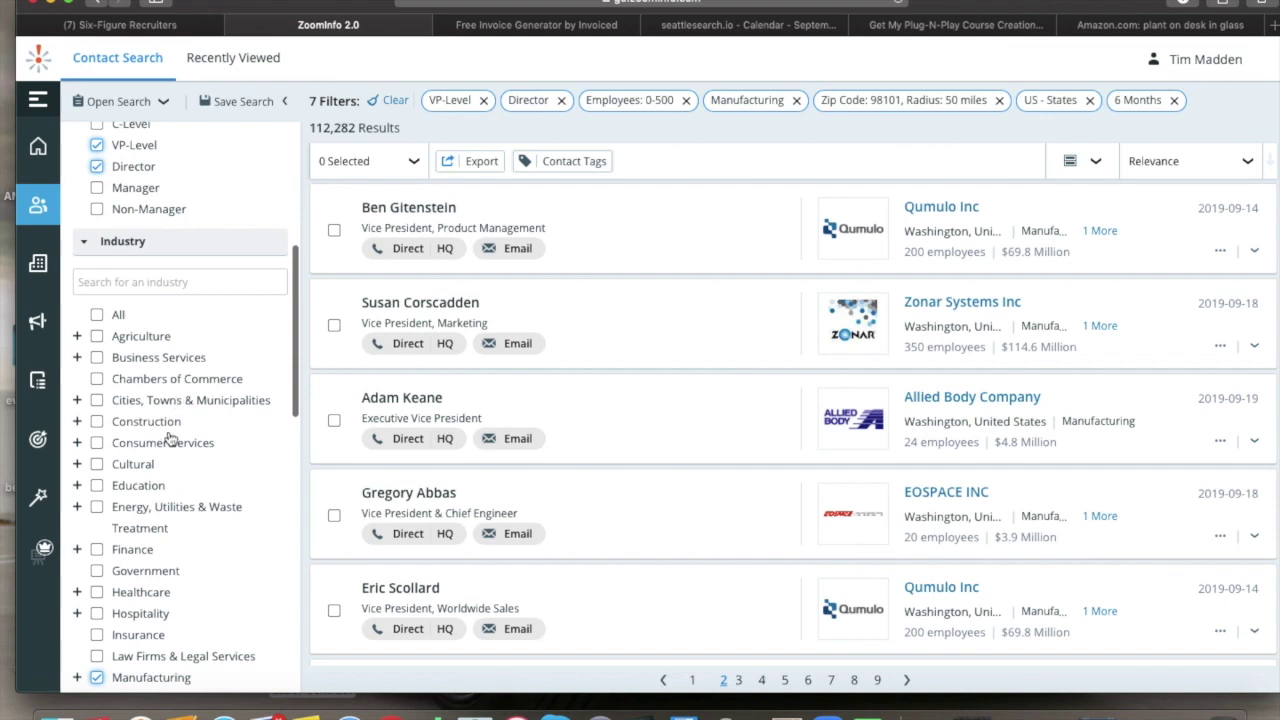
scroll(170, 438, "down", 8)
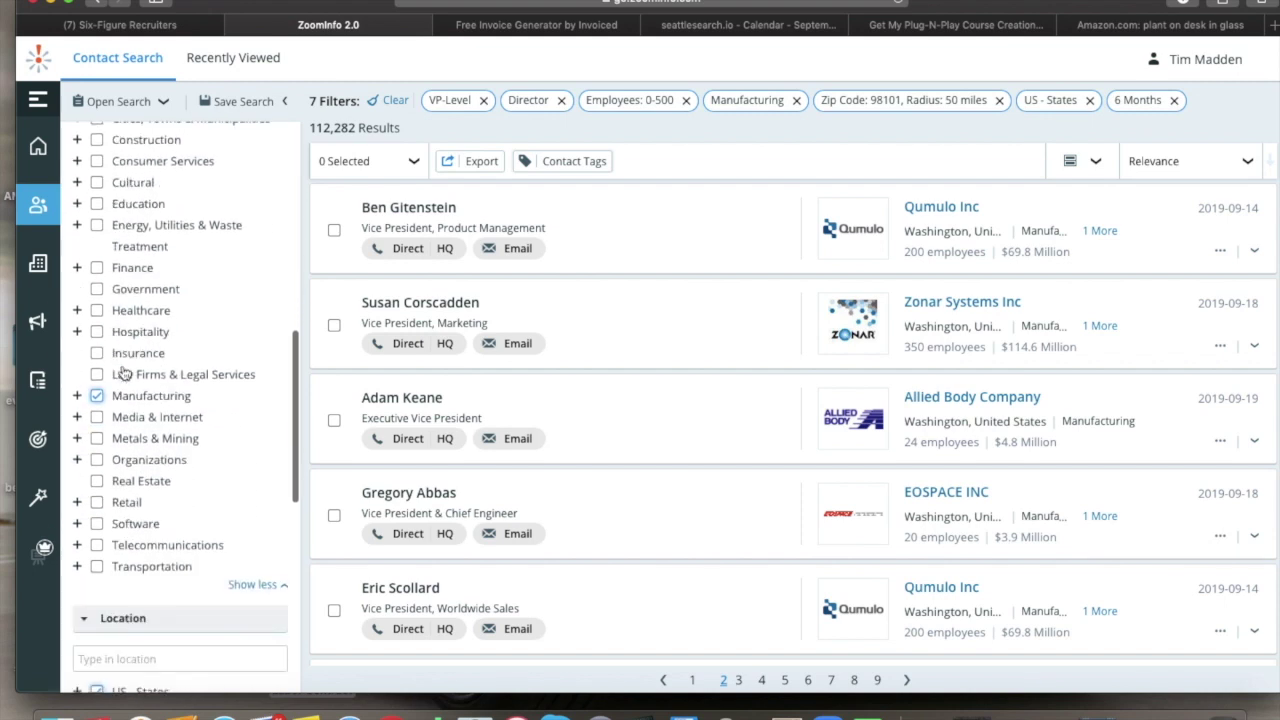
scroll(122, 372, "down", 3)
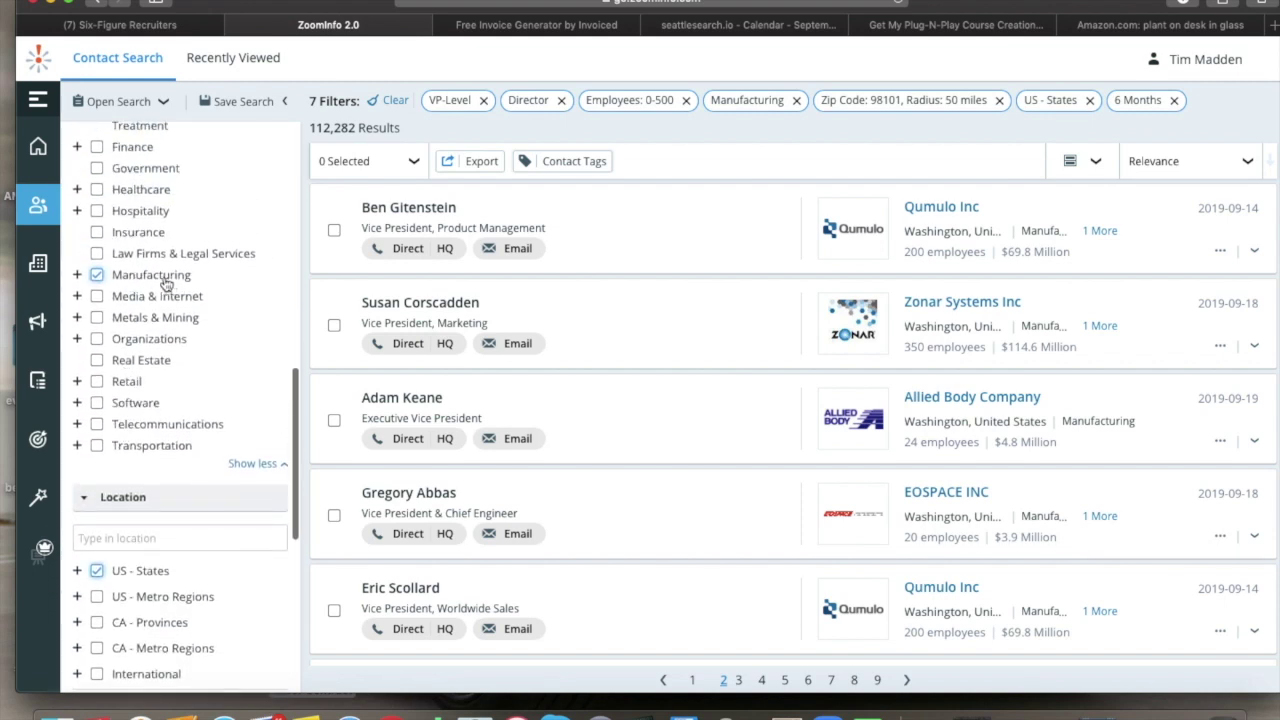
scroll(810, 291, "up", 1)
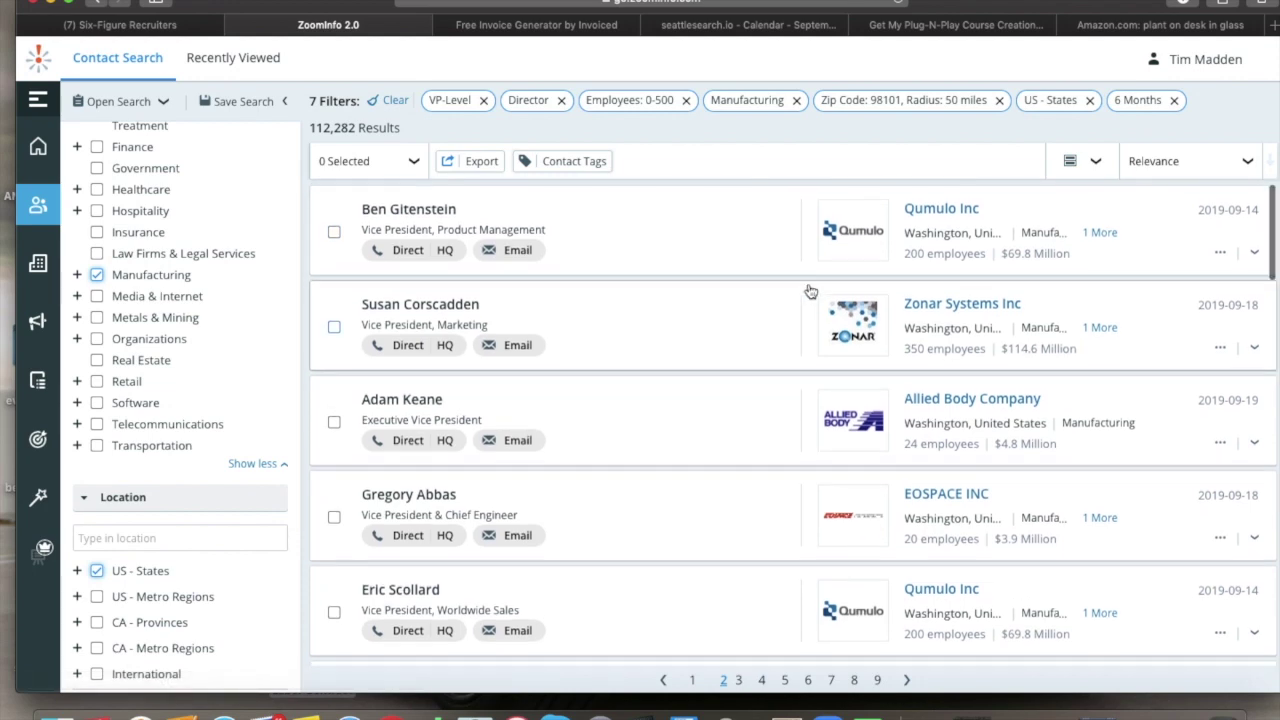
scroll(810, 291, "down", 4)
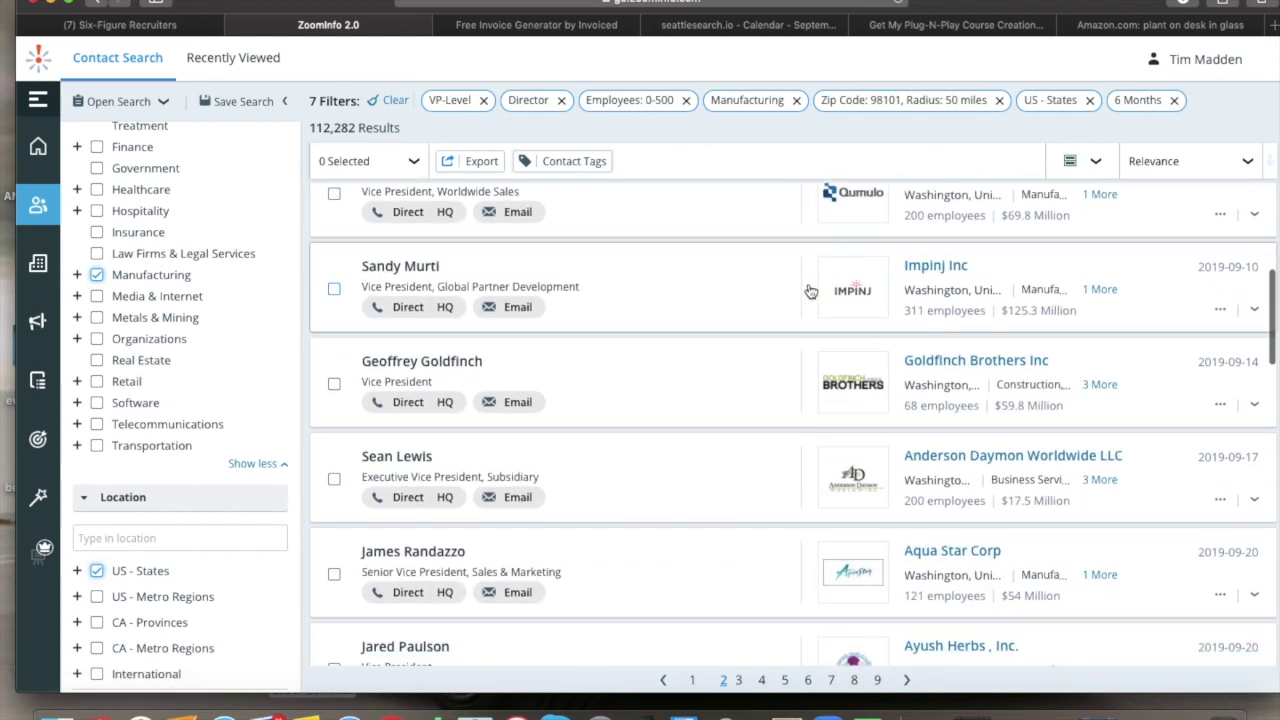
scroll(810, 291, "down", 1)
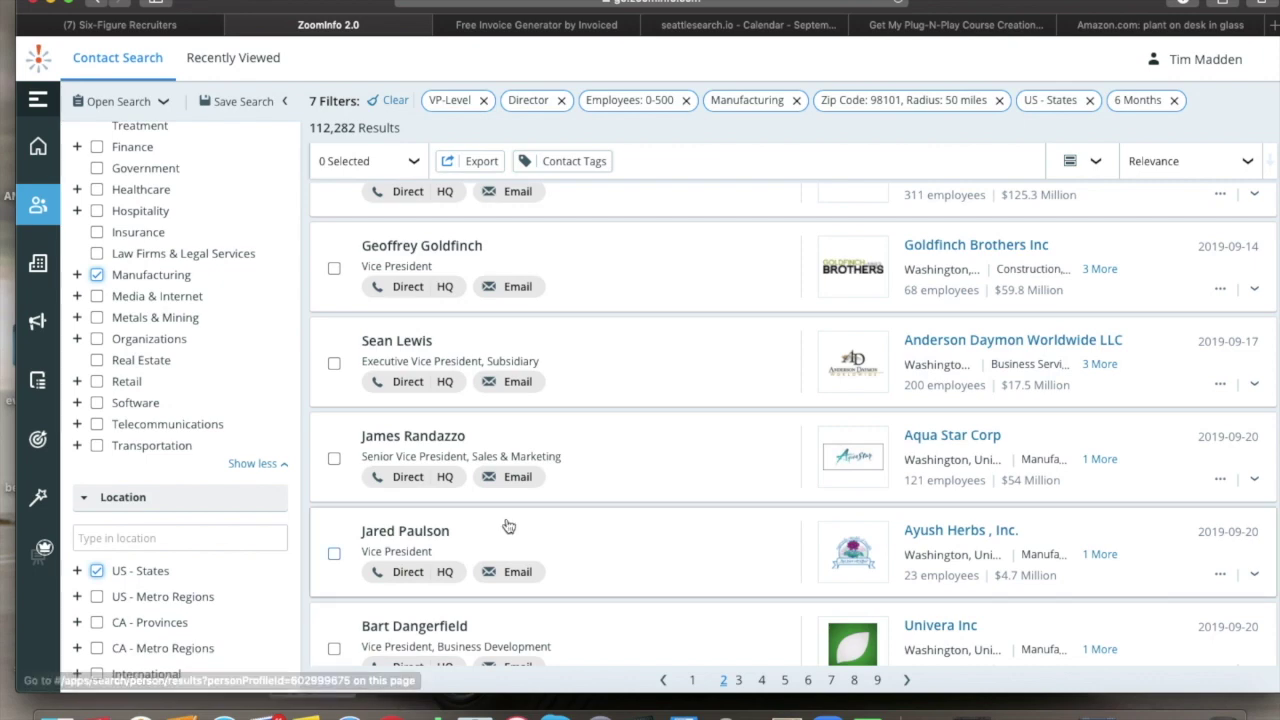
scroll(506, 526, "up", 5)
scroll(508, 526, "up", 1)
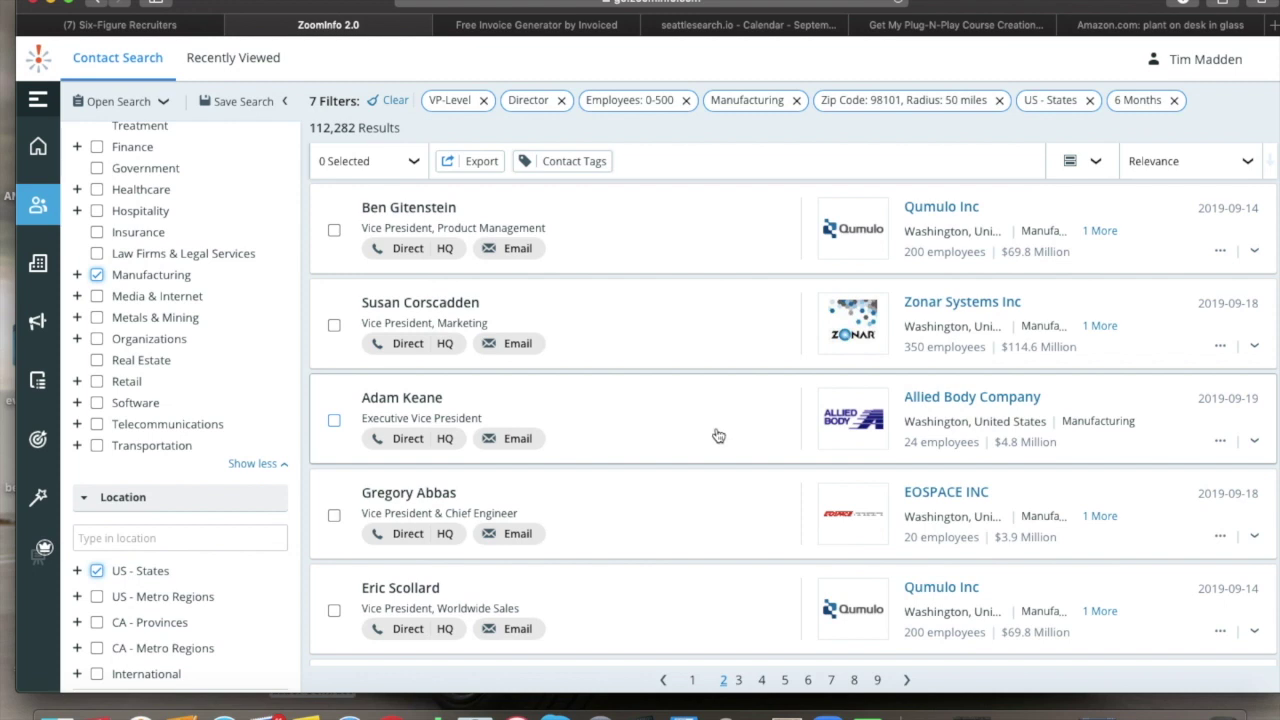
scroll(674, 323, "up", 2)
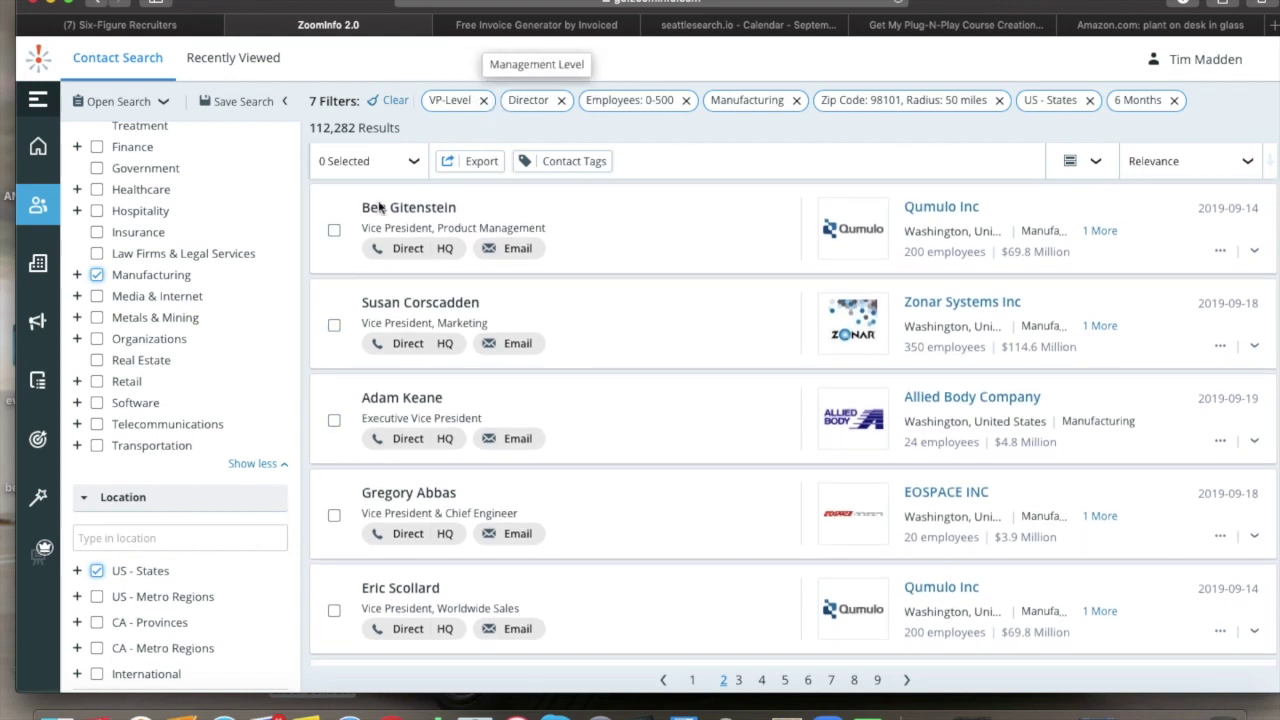
- Expand the Job Function filter, view its full list and shorten it, then bring LinkedIn forward
scroll(271, 429, "down", 5)
scroll(271, 429, "up", 10)
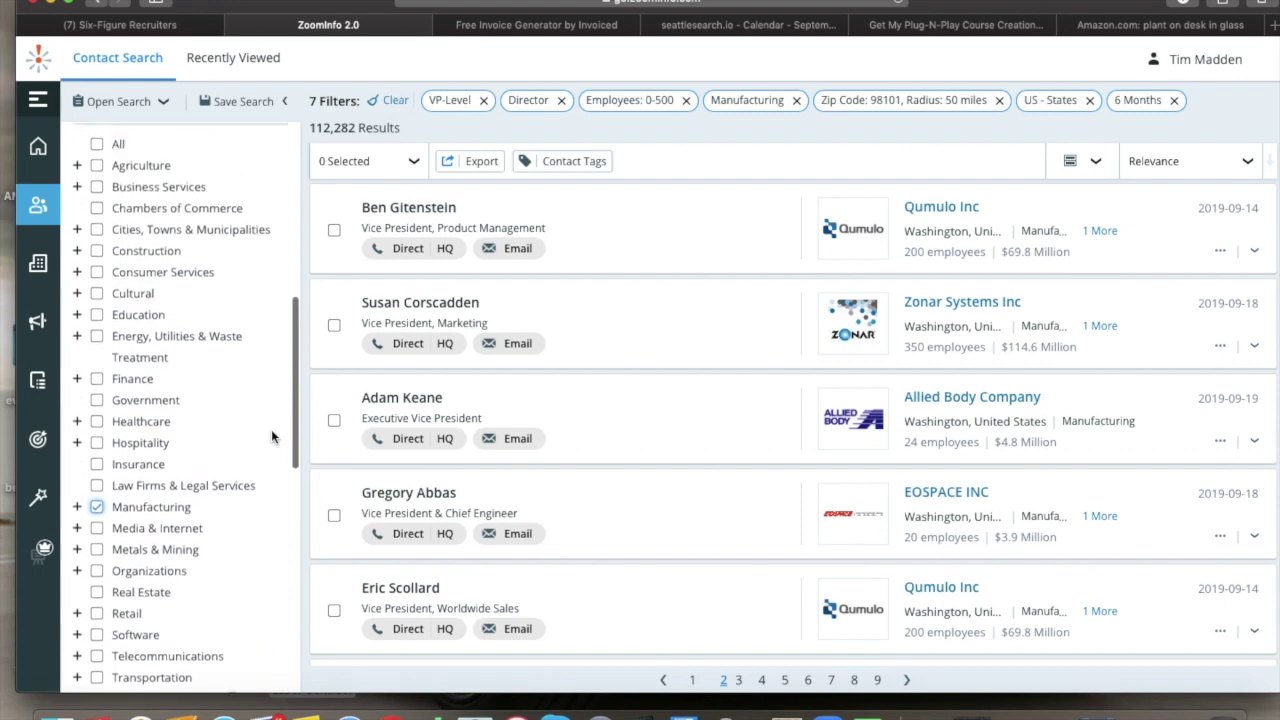
left_click(163, 344)
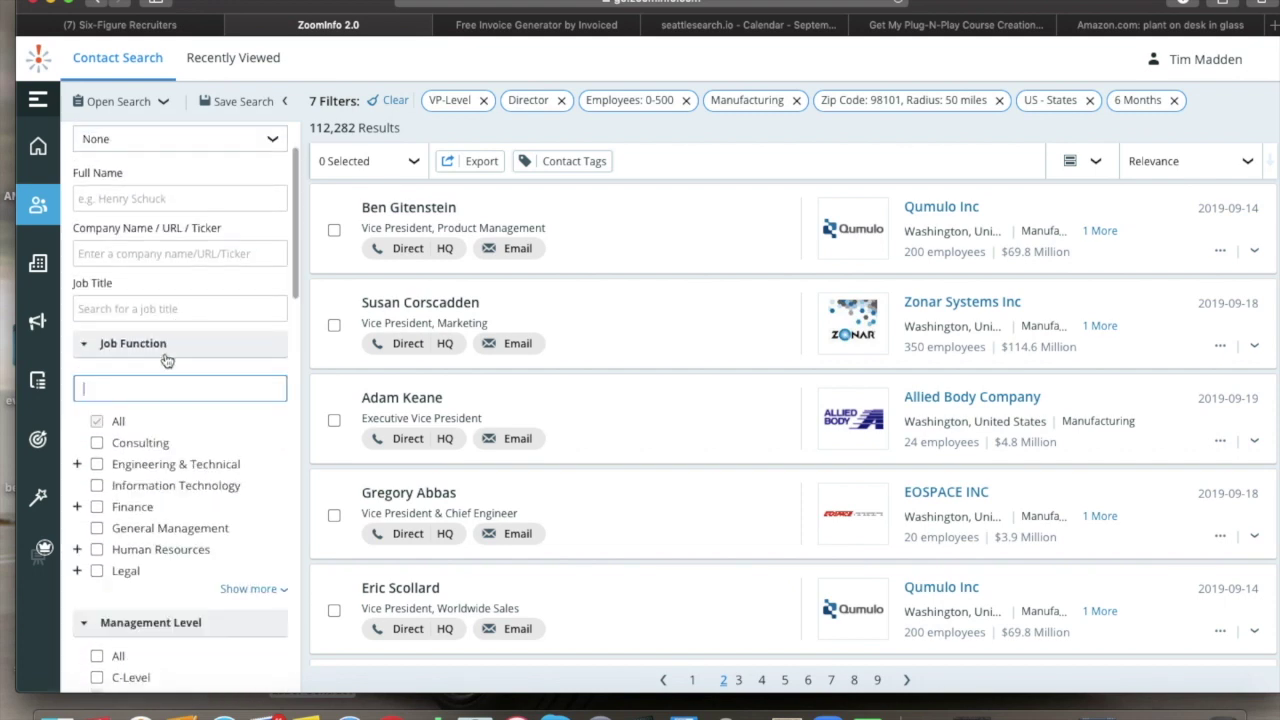
scroll(160, 500, "down", 1)
left_click(245, 554)
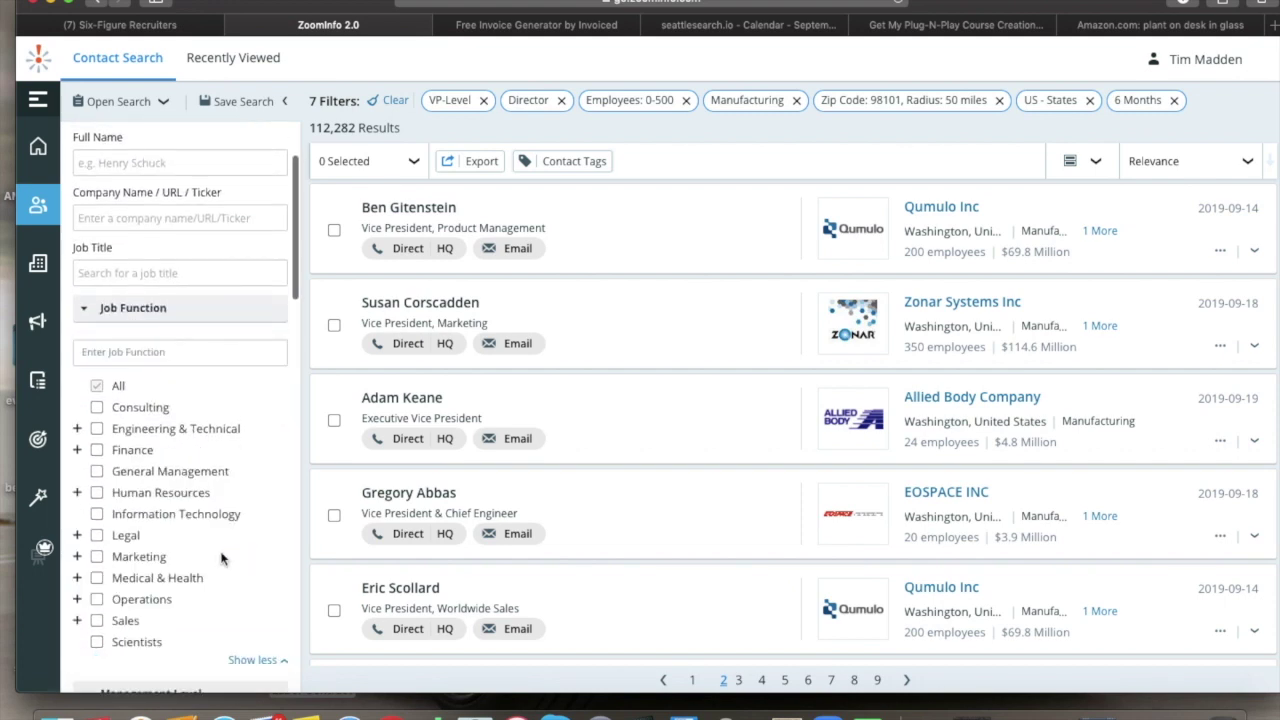
scroll(159, 540, "down", 2)
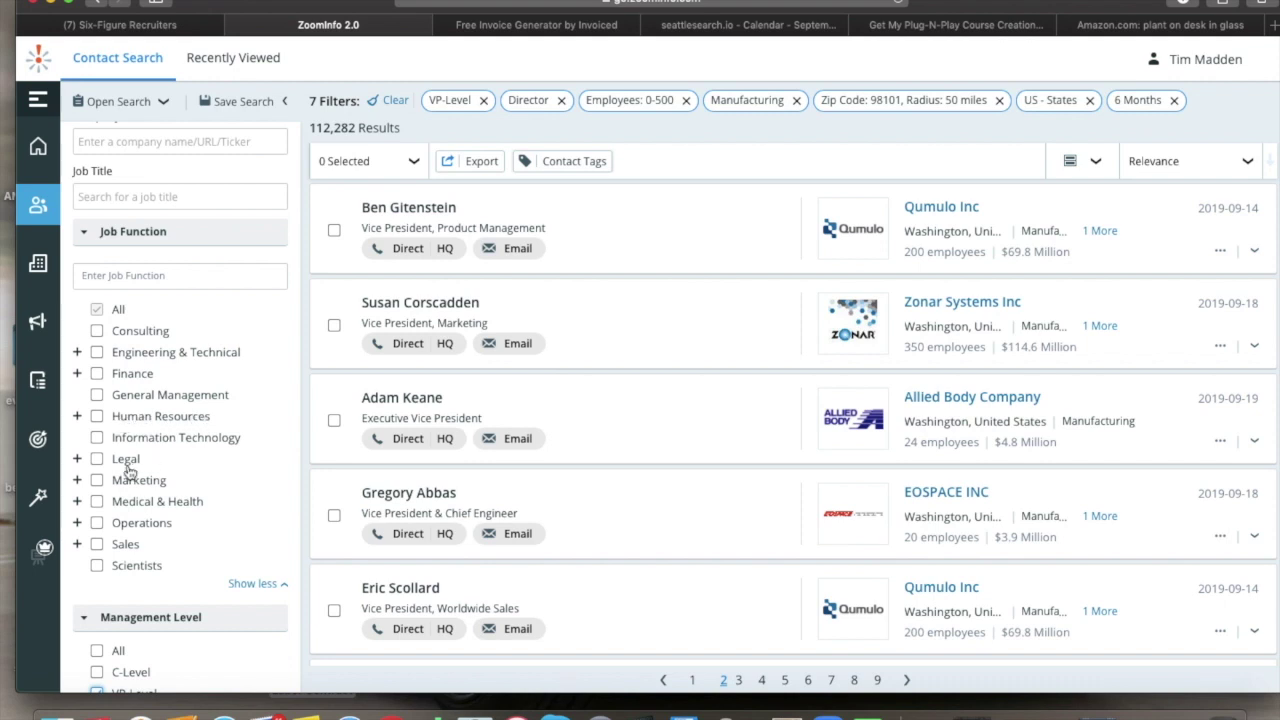
left_click(254, 584)
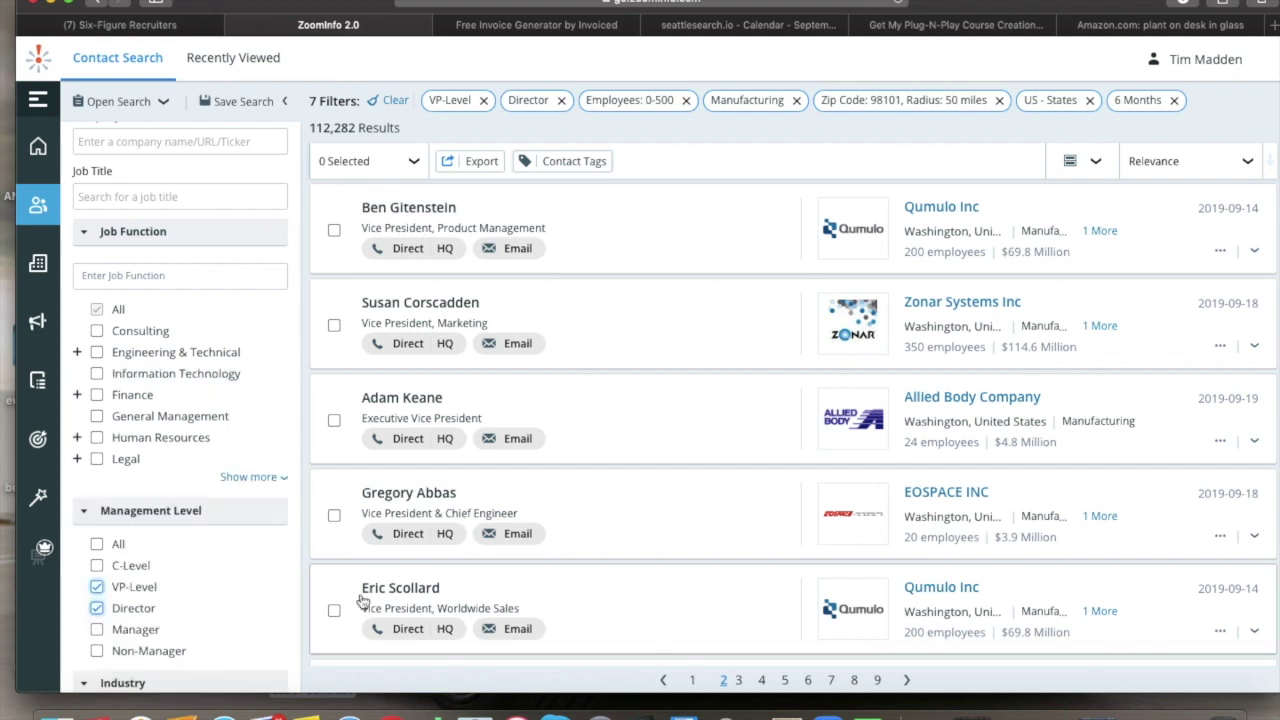
left_click(398, 716)
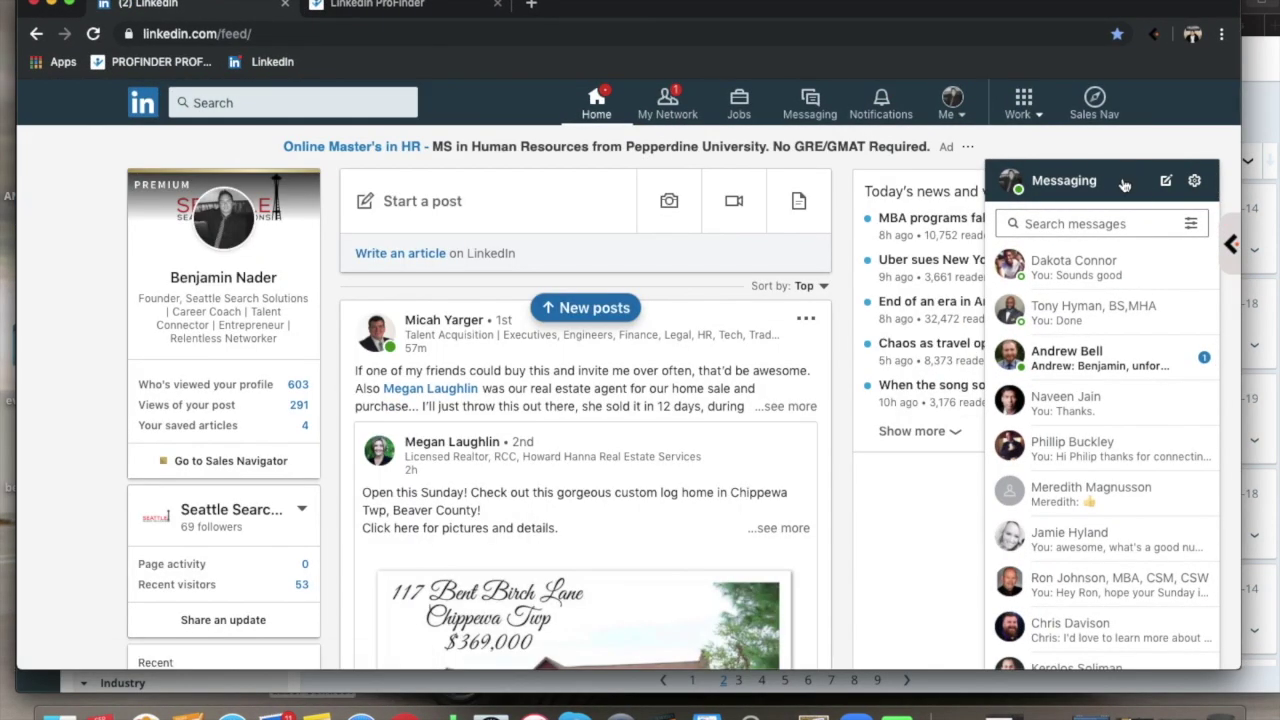
- Minimize LinkedIn's Messaging panel so the home feed is unobstructed
left_click(352, 107)
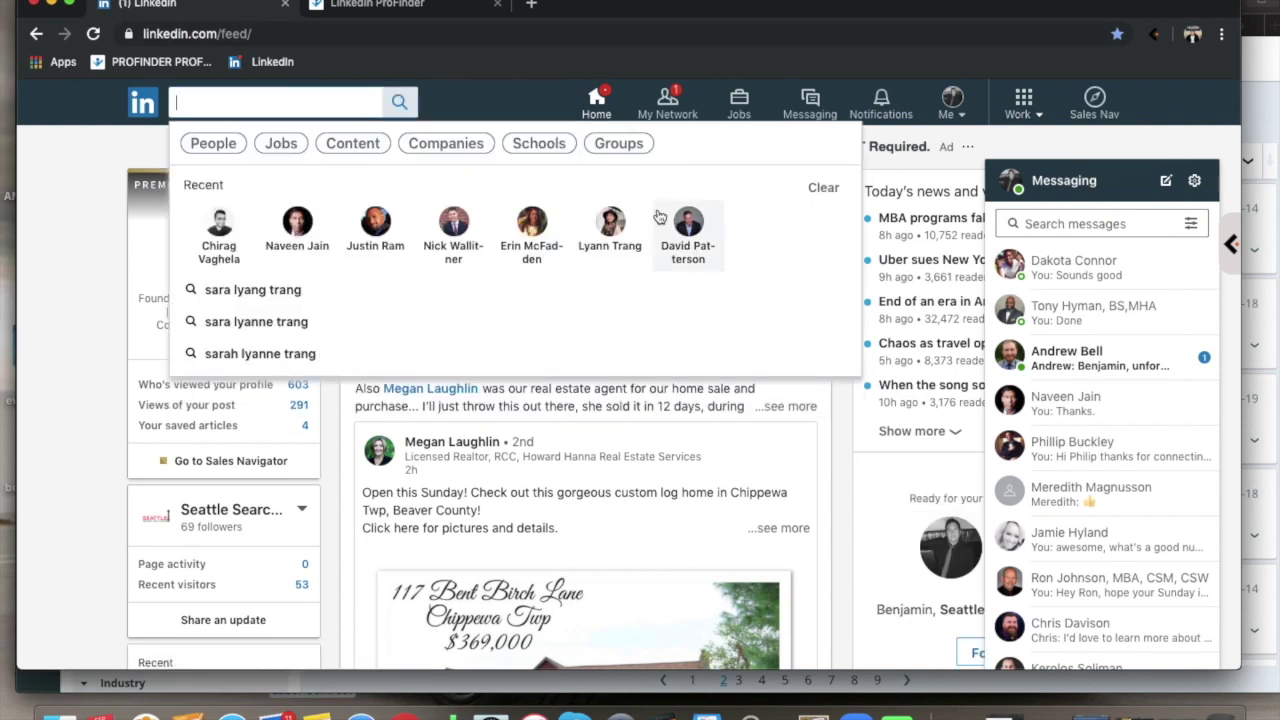
left_click(1125, 182)
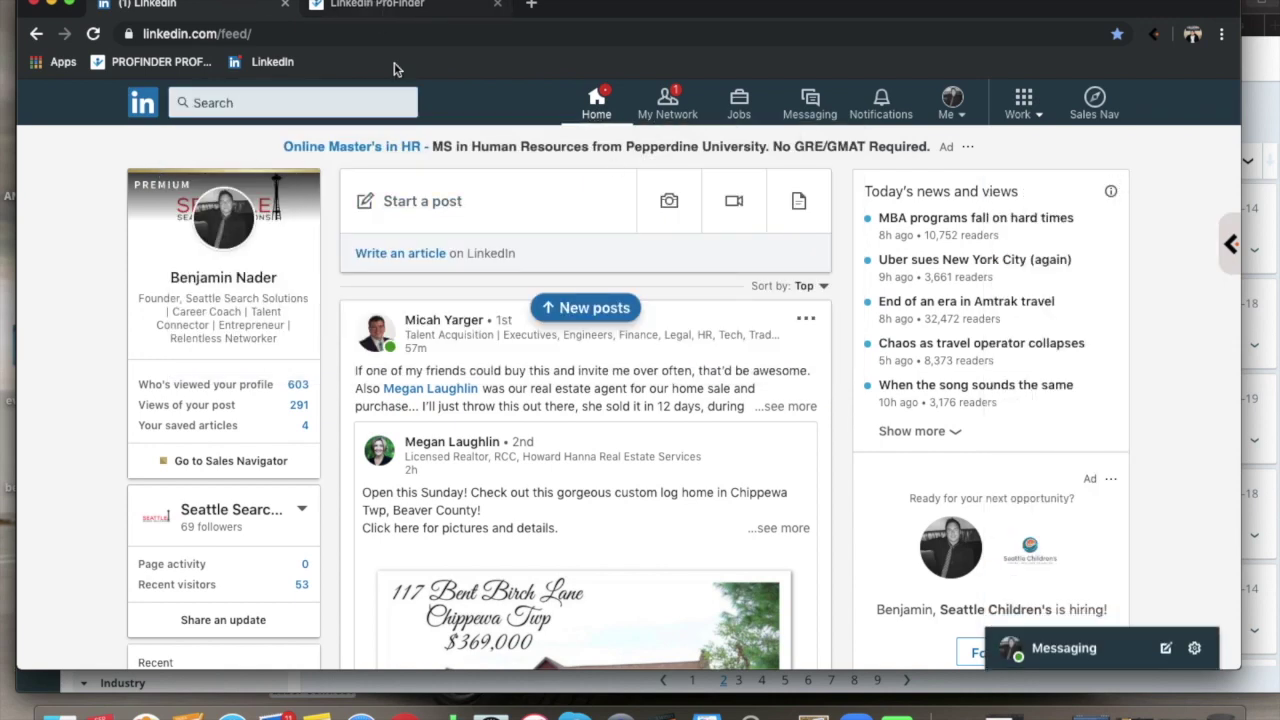
- Back in ZoomInfo, expand the Ayush Herbs, Inc. vice president's contact profile
left_click(360, 712)
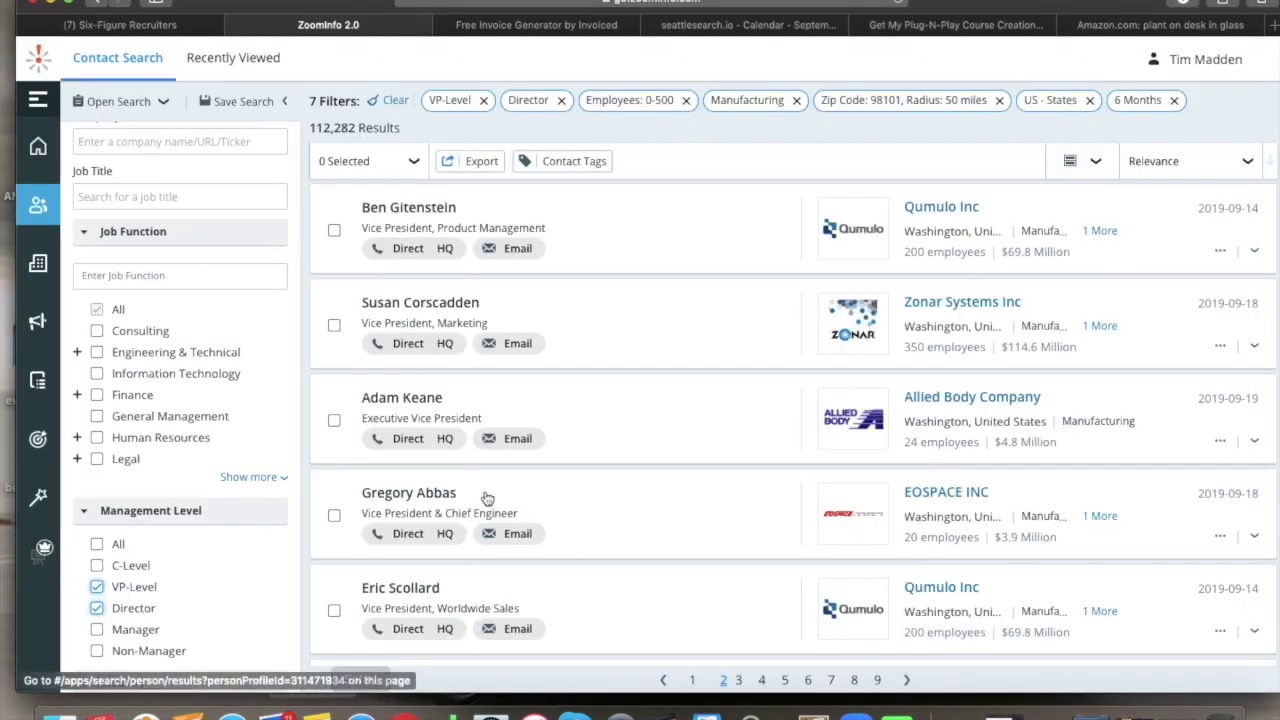
scroll(487, 498, "down", 8)
scroll(487, 498, "down", 2)
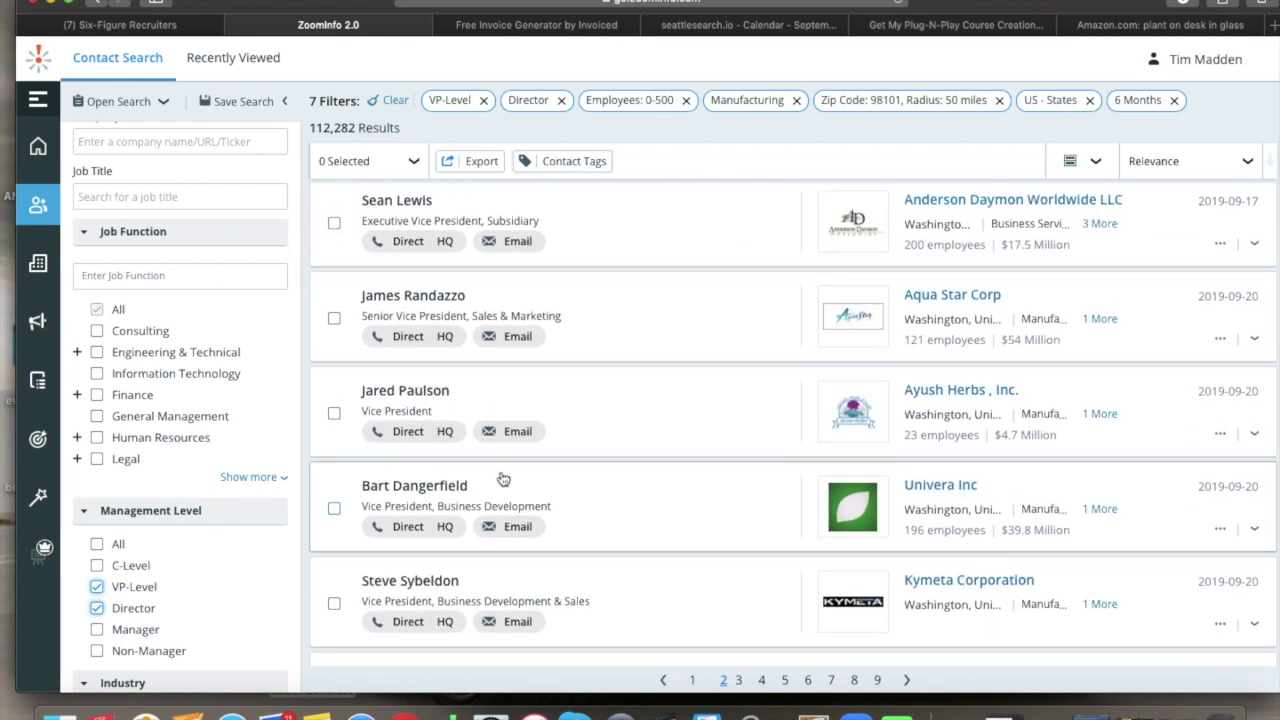
left_click(632, 409)
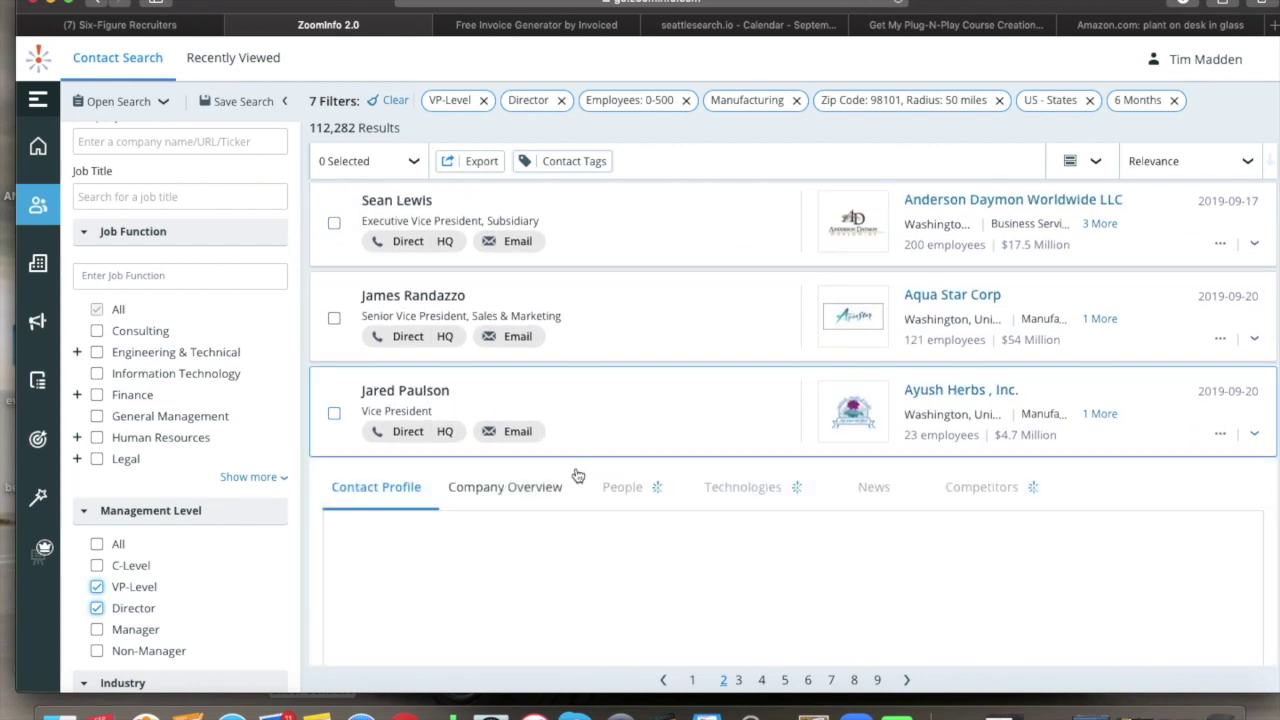
scroll(500, 480, "down", 3)
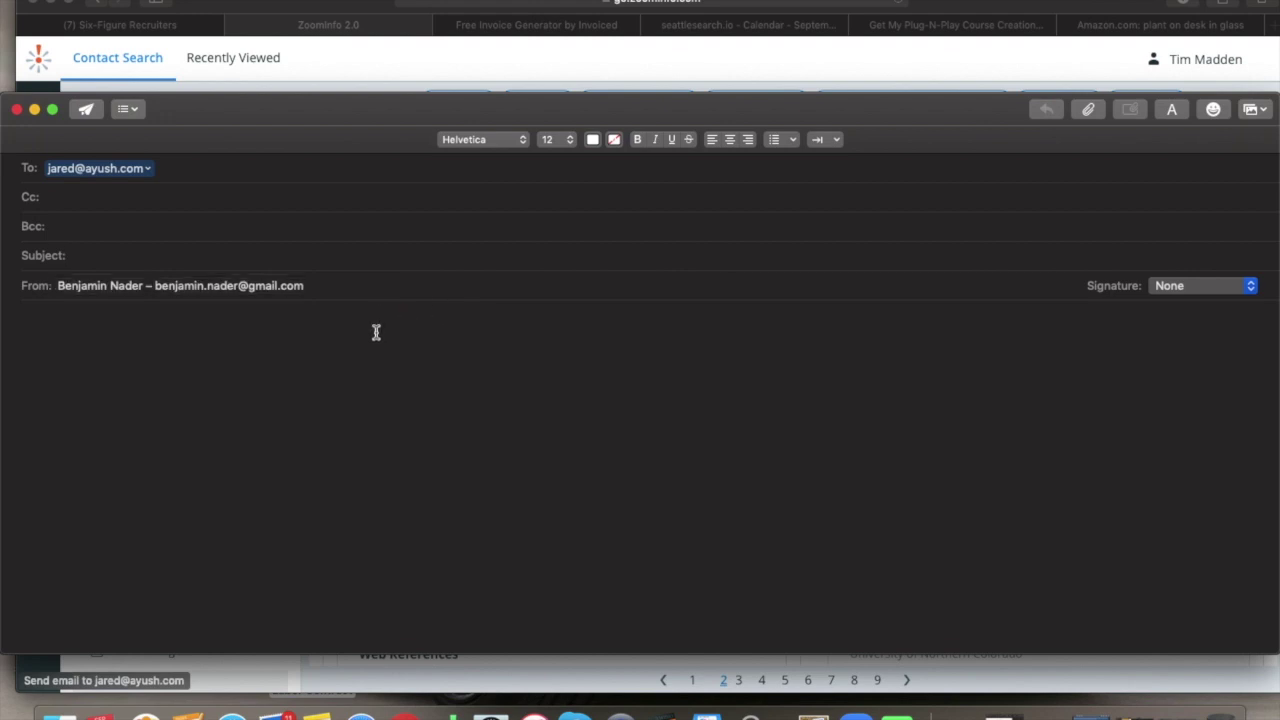
- Send the pasted pitch from Seattle Search Solutions with subject 'Are you hiring' plus the VP's first name
left_click(360, 288)
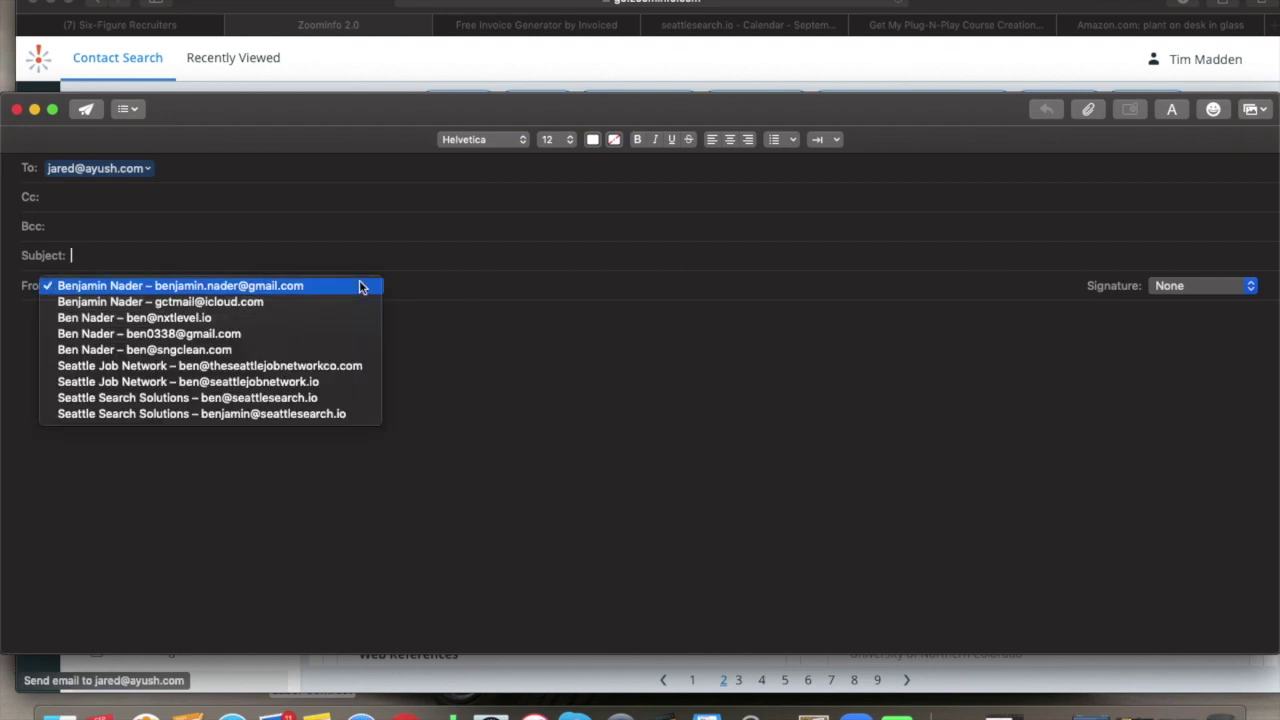
left_click(341, 398)
left_click(231, 331)
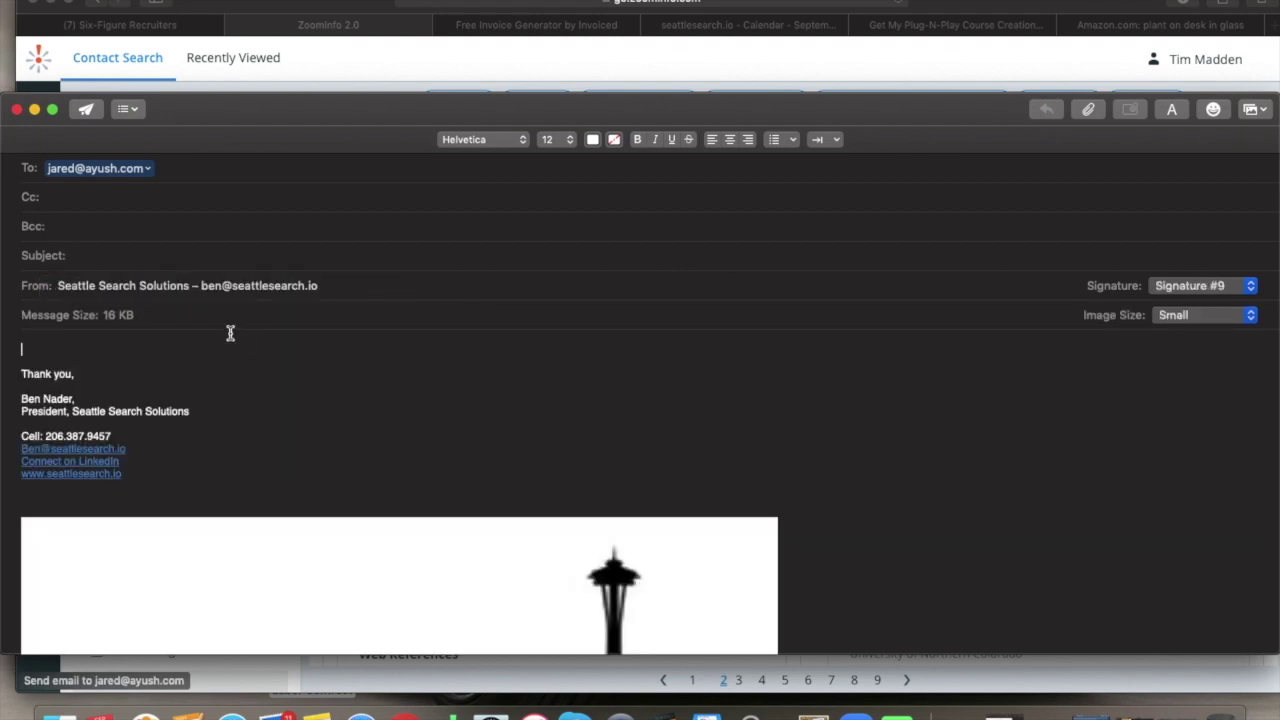
type("Hi, I'm Ben, the President of Seattle Search Solutions, a local staffing firm that works across diverse industries, hiring employees directly or on contract and contract to hire bases.  We know you need to focus on business and not hiring and sourcing endlessly for the right staff. Time spent on your business is much more valuable than sourcing resumes and vetting candidates  Your company came on our radar and we'd love to help. Our clients enjoy direct, intimate, 24/7 access to us throughout the hiring process and afterwards.  Our direct hire fee is 10% (one time, contingent upon hire) - current research tells us this is the lowest direct hire fee in greater Seattle, where companies are paying upwards of 25-30% in direct hire fees.  Clients also enjoy a solid 60 day guarantee window by which we guarantee to replace any candidate that is fired or quits within the first 60 days. (no questions asked policy).  Clients find satisfaction knowing they've made the right partnership with both Seattle Search Solutions and their new employee.  If you're hiring and need a solution, let me know a good time for us to connect and learn about your needs.")
scroll(263, 486, "down", 4)
scroll(263, 486, "up", 4)
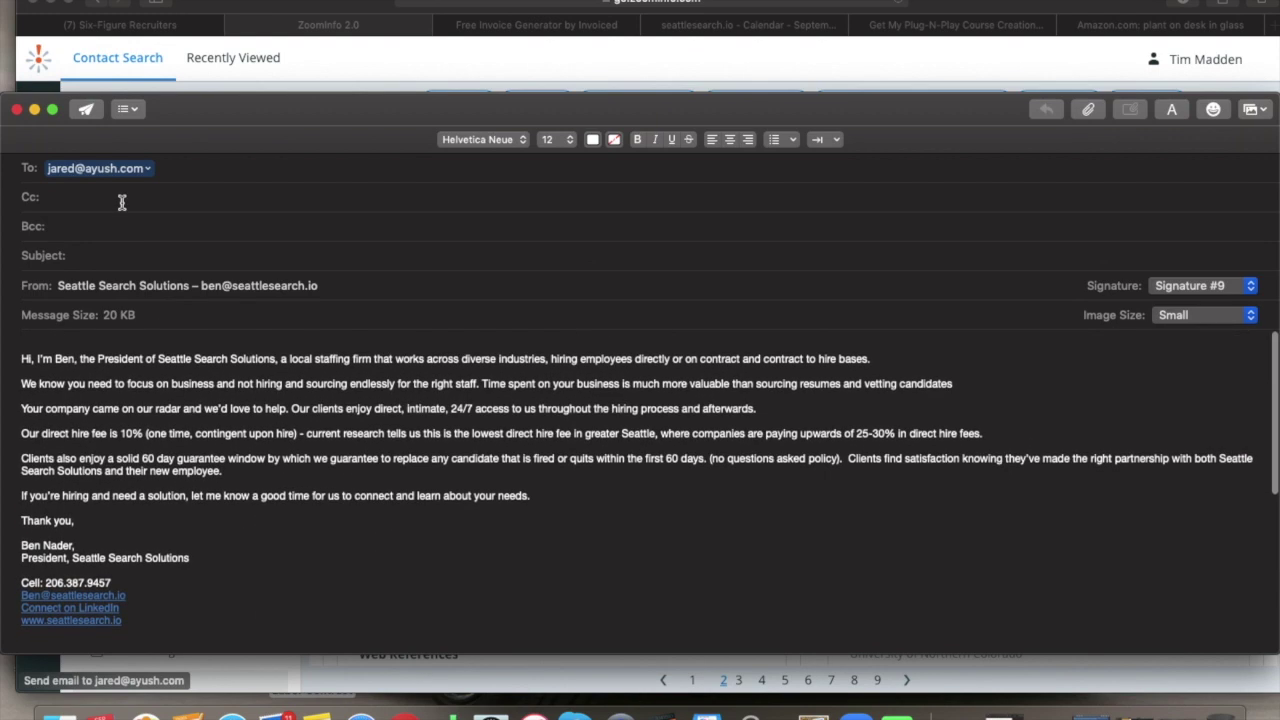
left_click(125, 252)
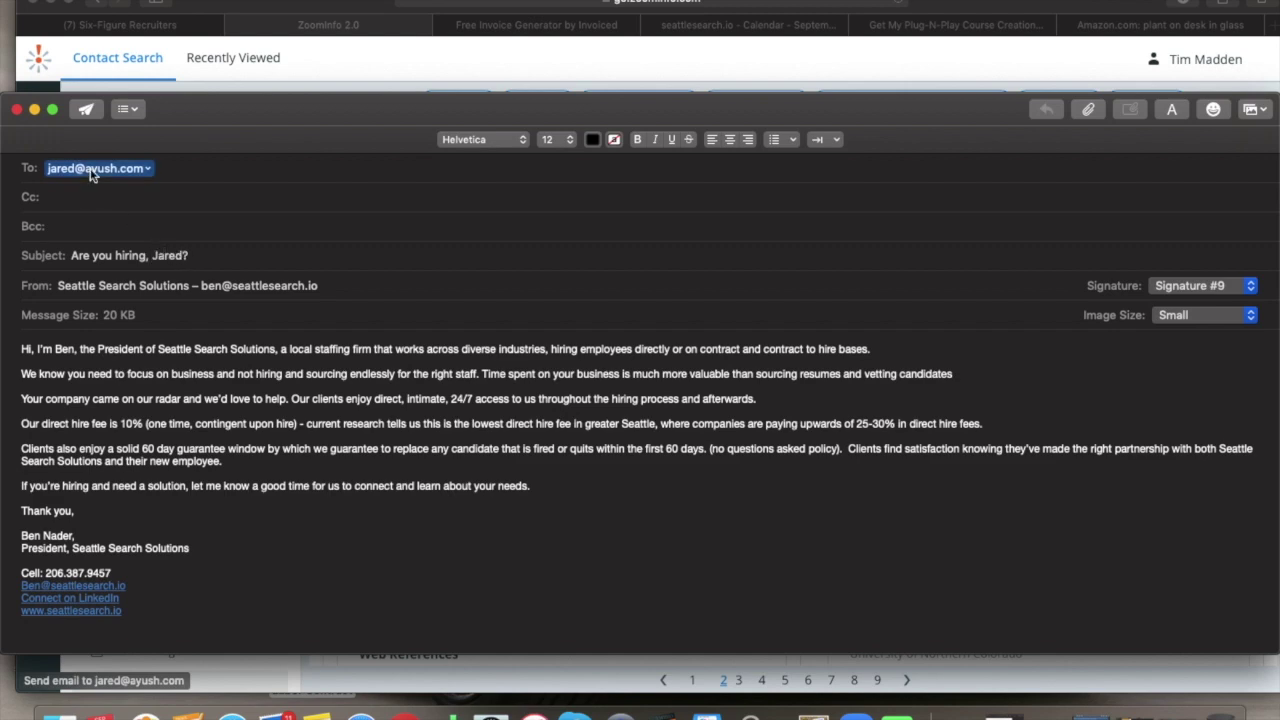
left_click(86, 109)
- Collapse the Ayush Herbs profile and scroll through the results and the Industry filter list
scroll(430, 338, "up", 1)
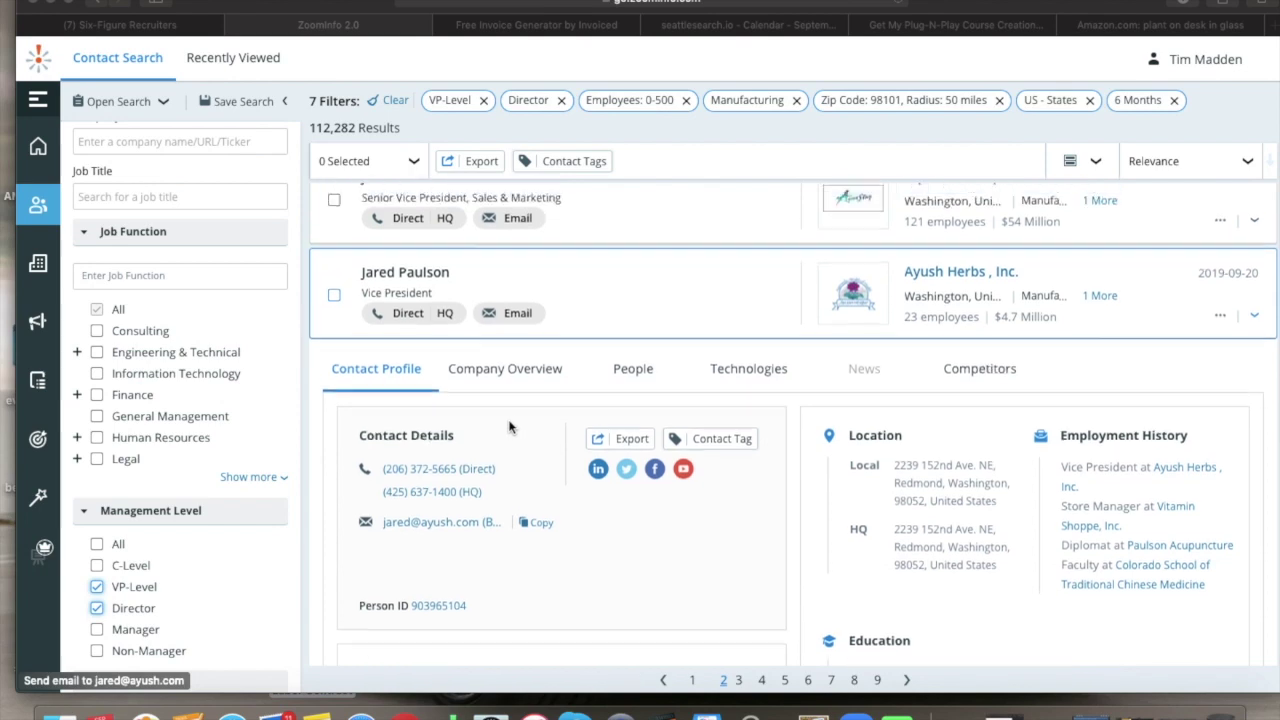
left_click(605, 332)
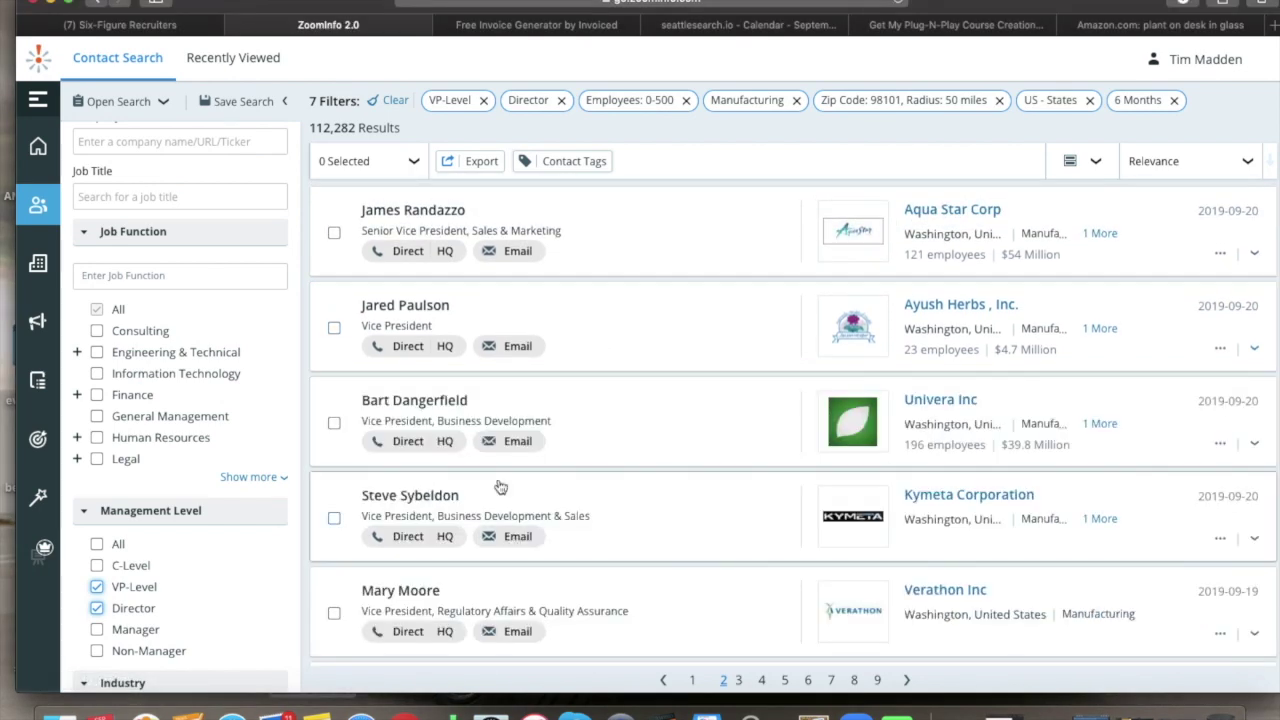
scroll(500, 486, "down", 4)
scroll(220, 571, "down", 5)
scroll(215, 577, "down", 4)
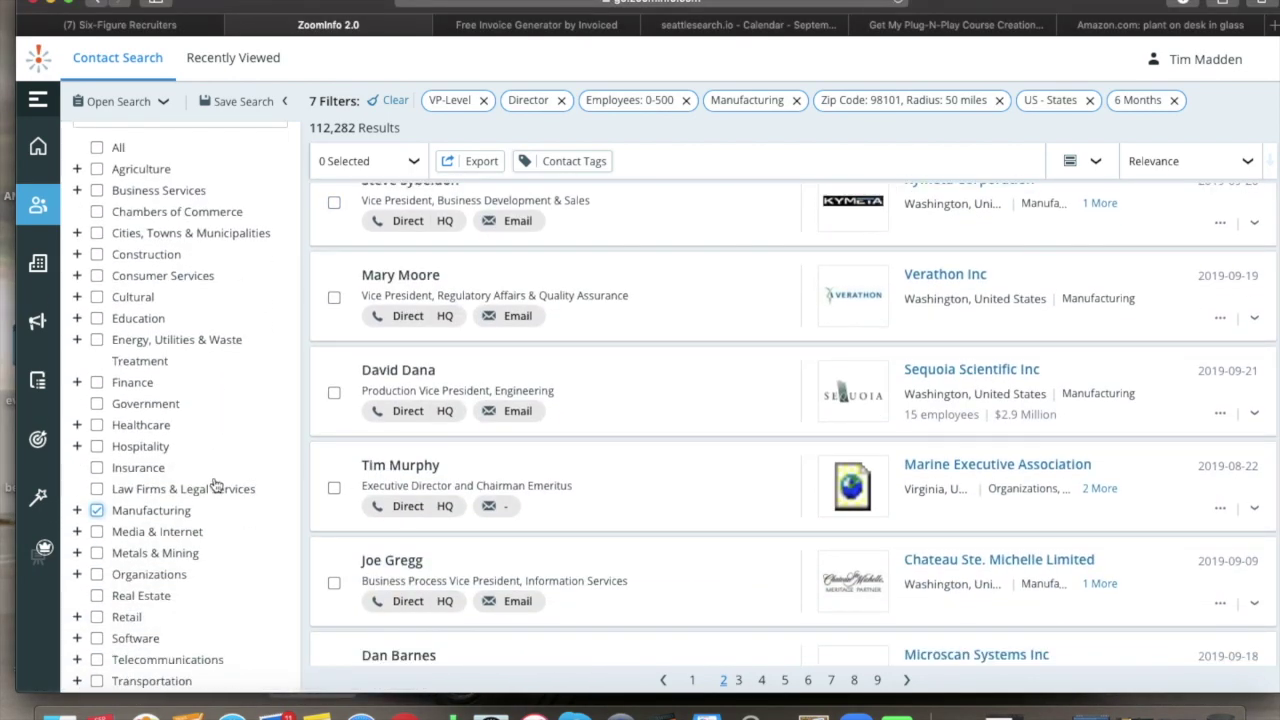
scroll(178, 378, "down", 2)
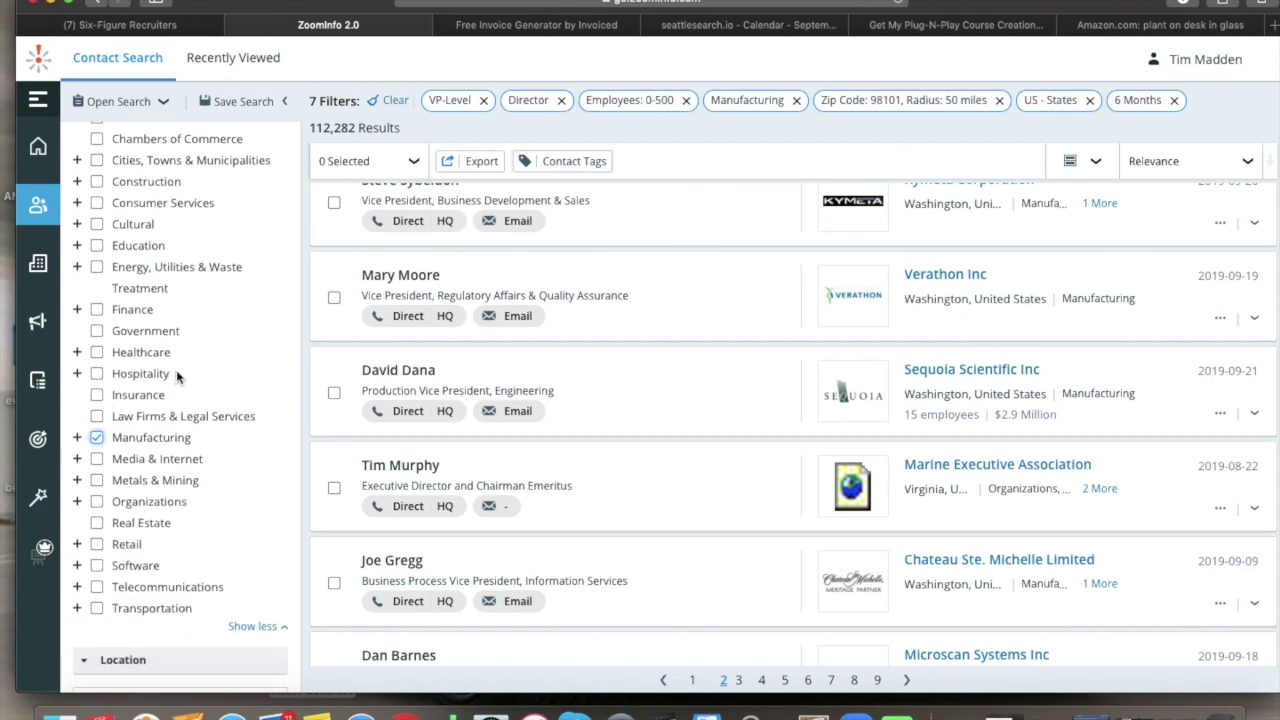
scroll(177, 376, "up", 2)
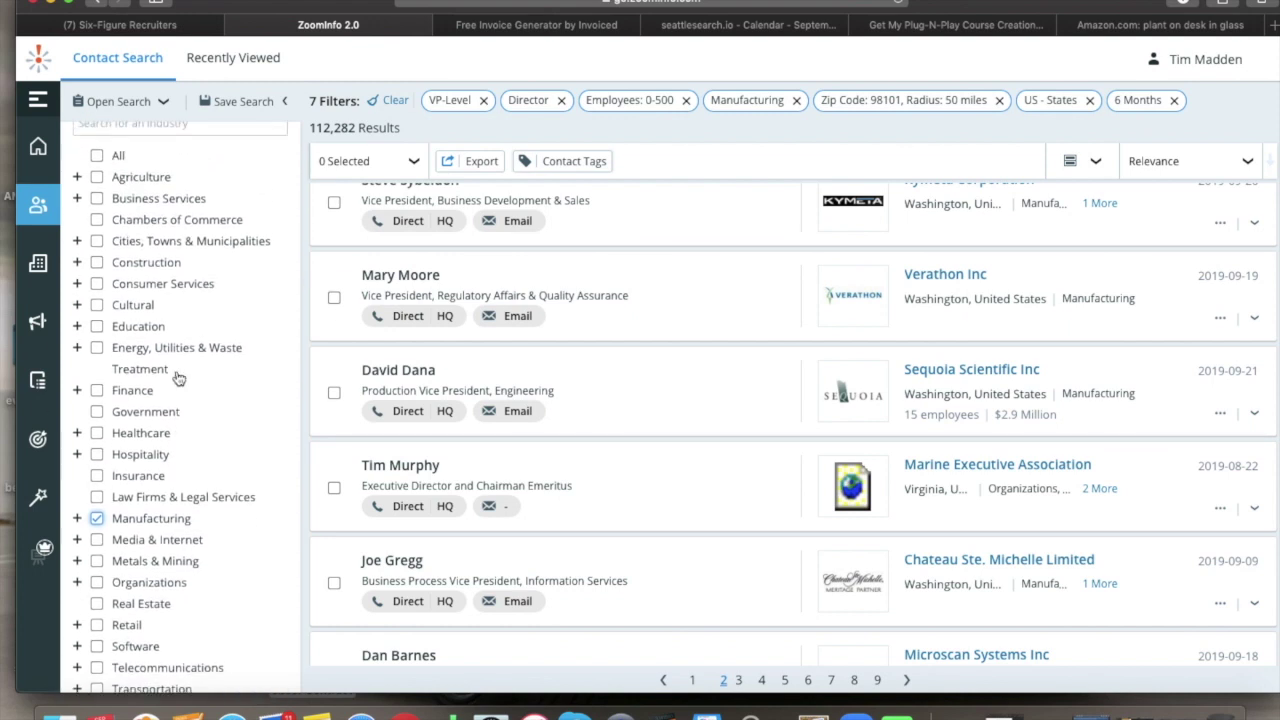
scroll(178, 378, "up", 4)
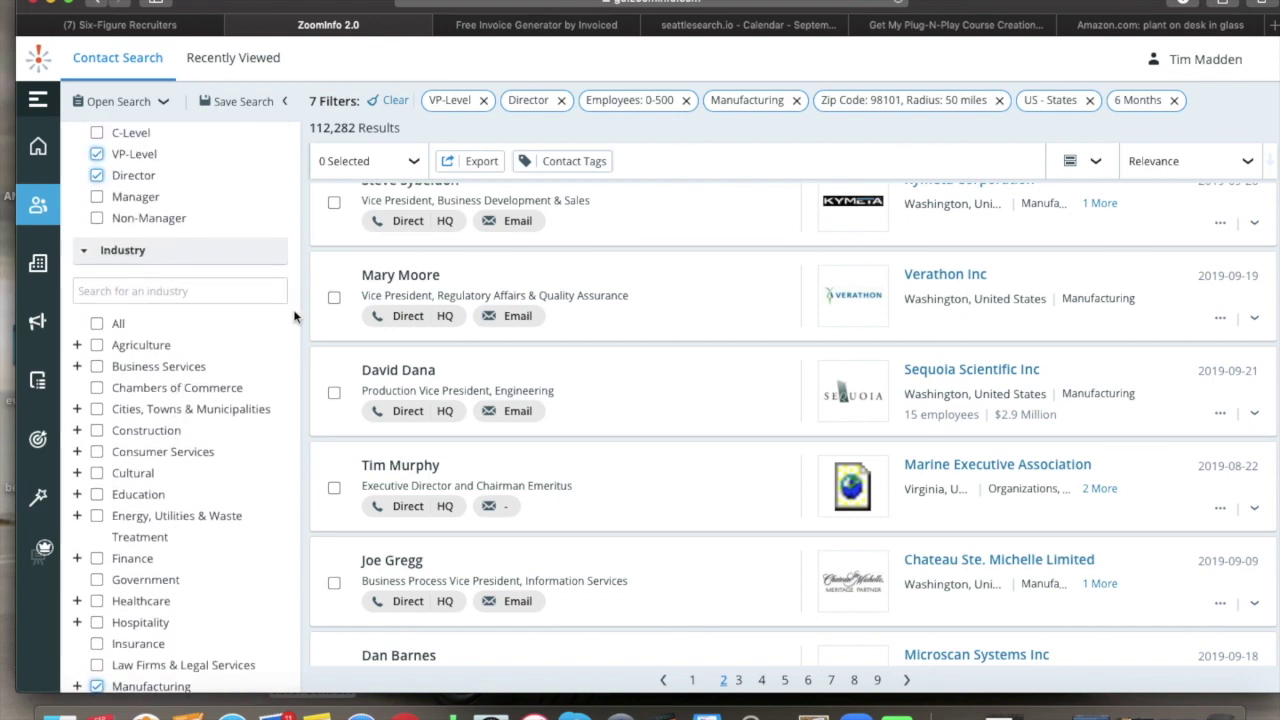
scroll(223, 431, "down", 2)
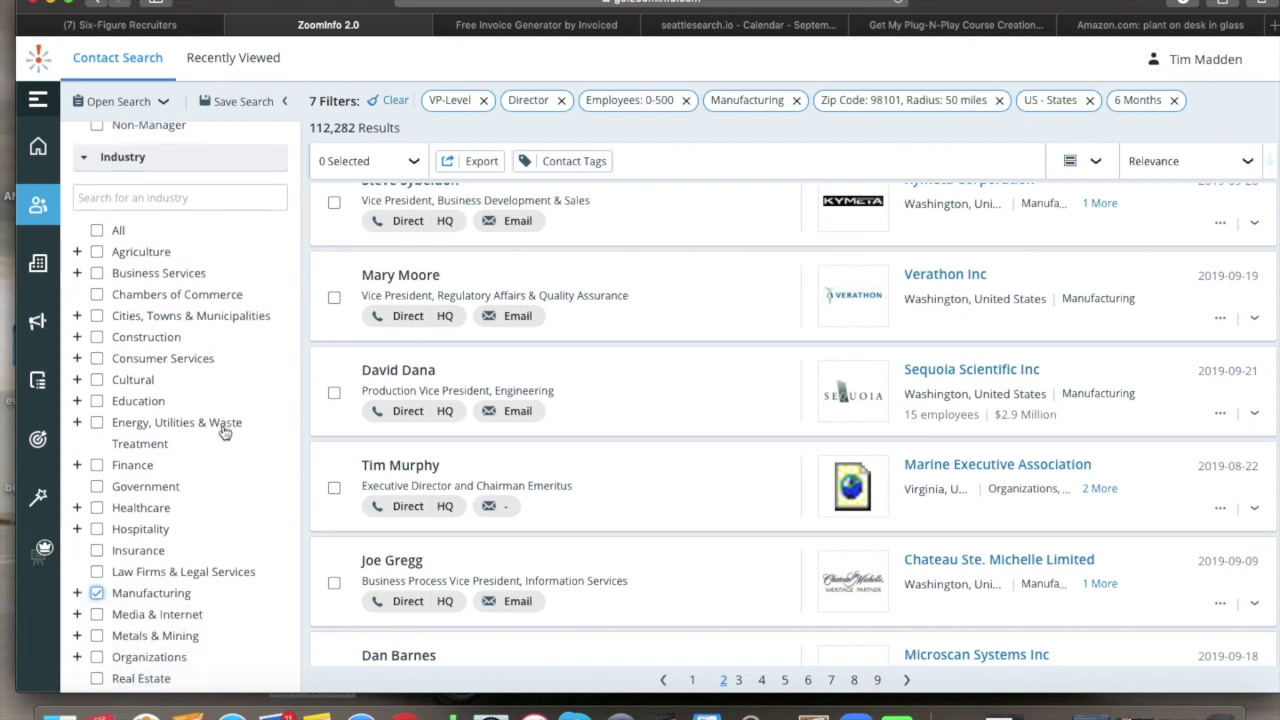
scroll(223, 425, "down", 3)
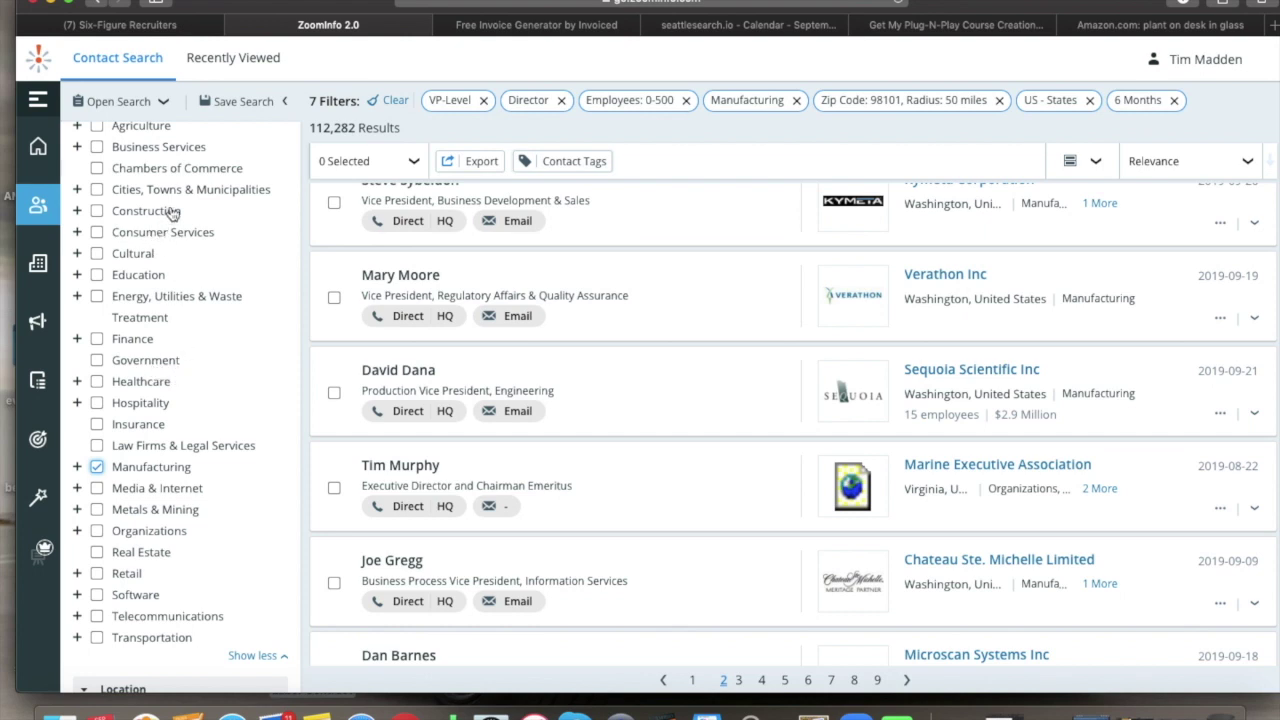
scroll(205, 238, "up", 2)
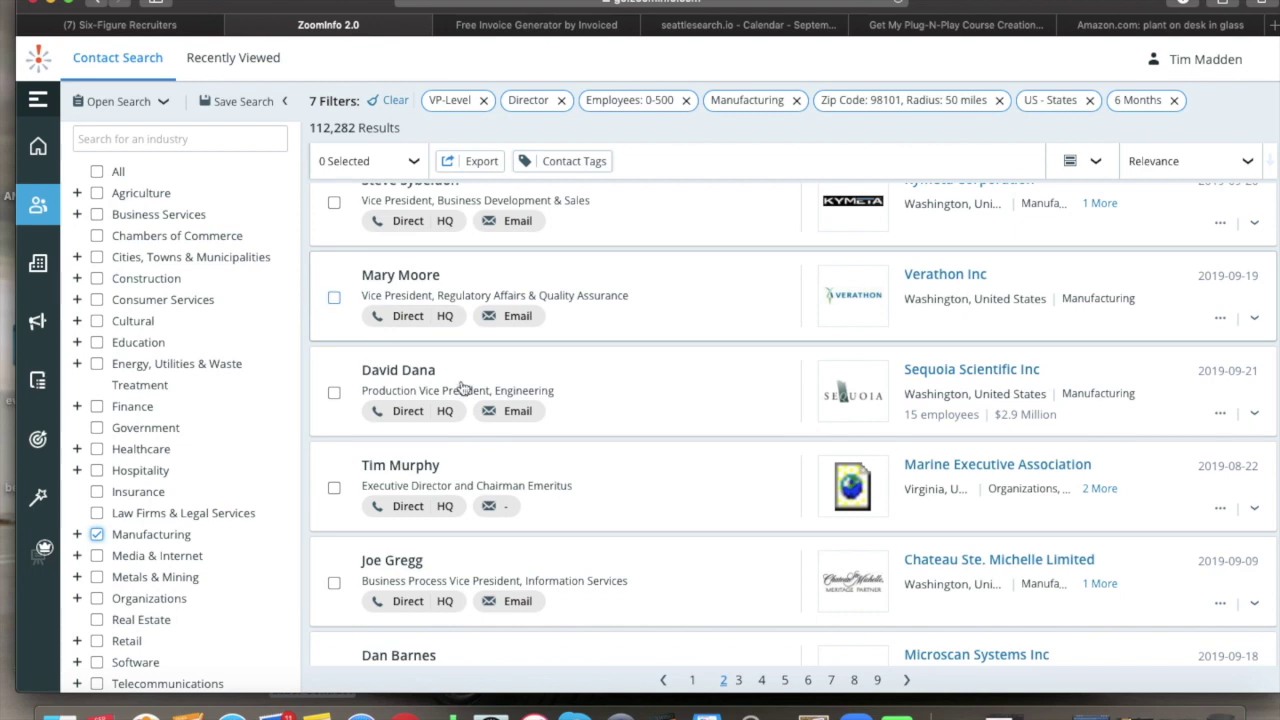
scroll(263, 531, "down", 3)
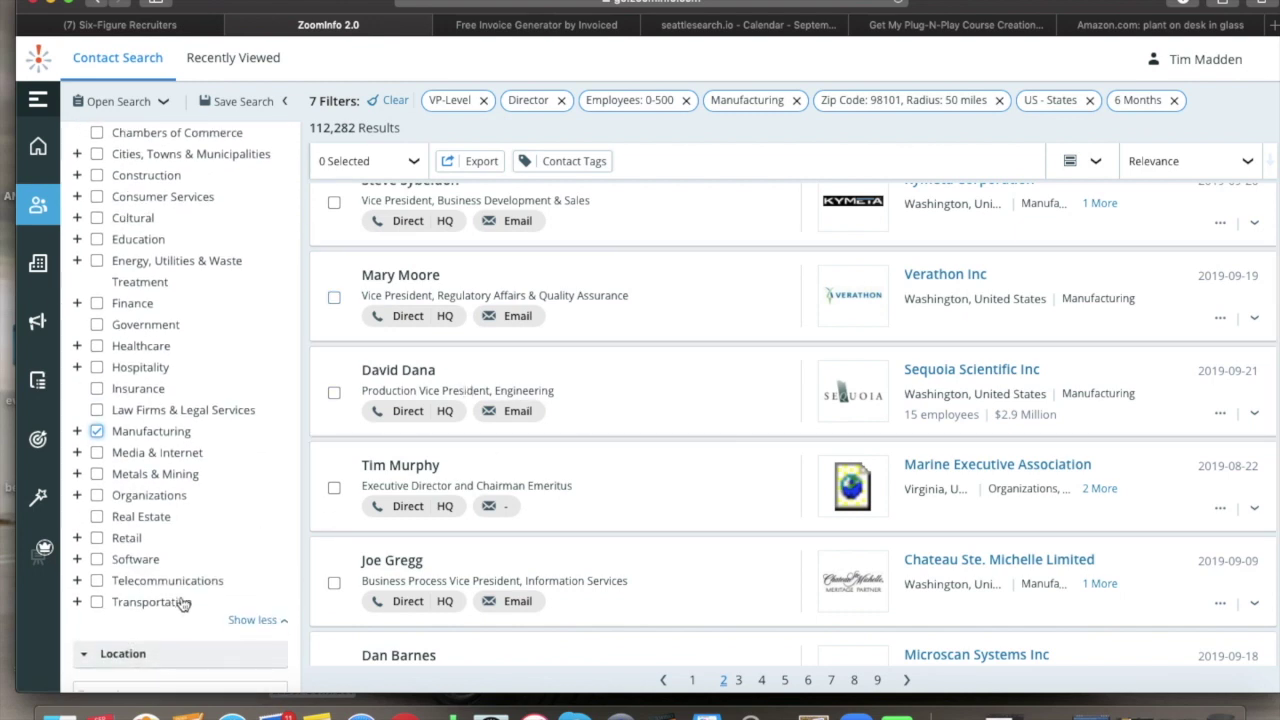
scroll(560, 470, "up", 4)
scroll(223, 457, "up", 6)
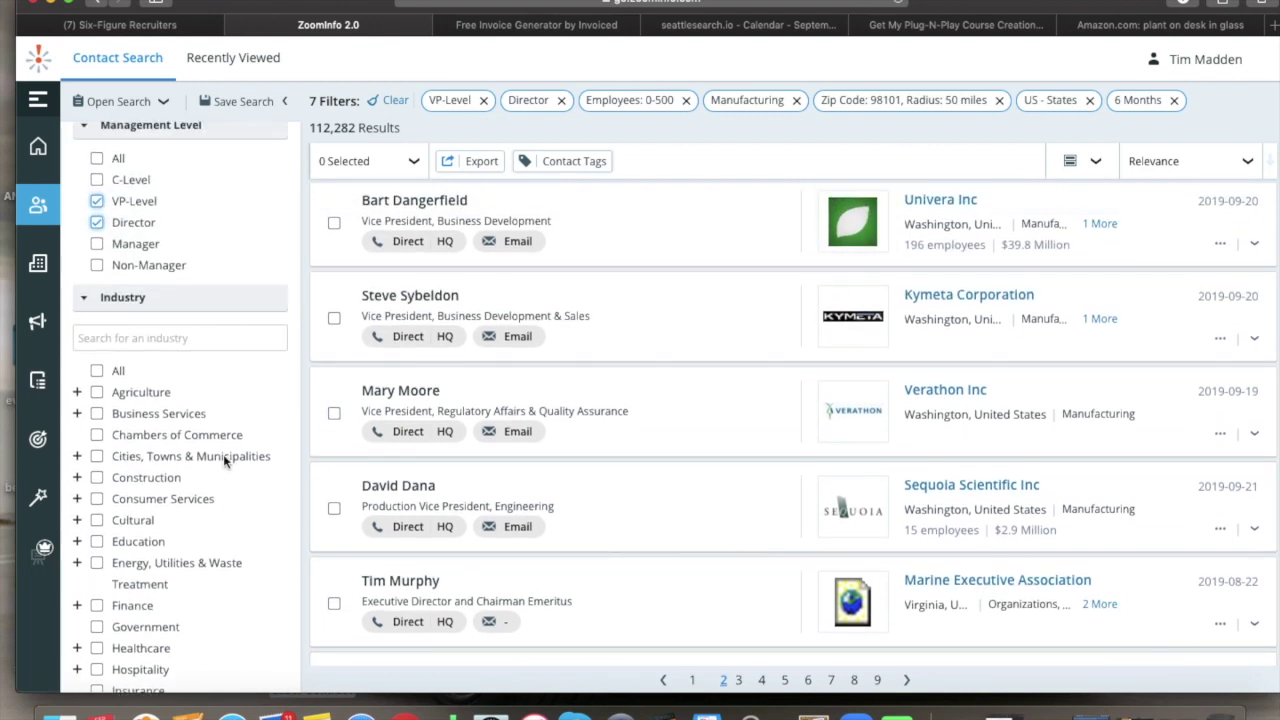
scroll(223, 454, "up", 5)
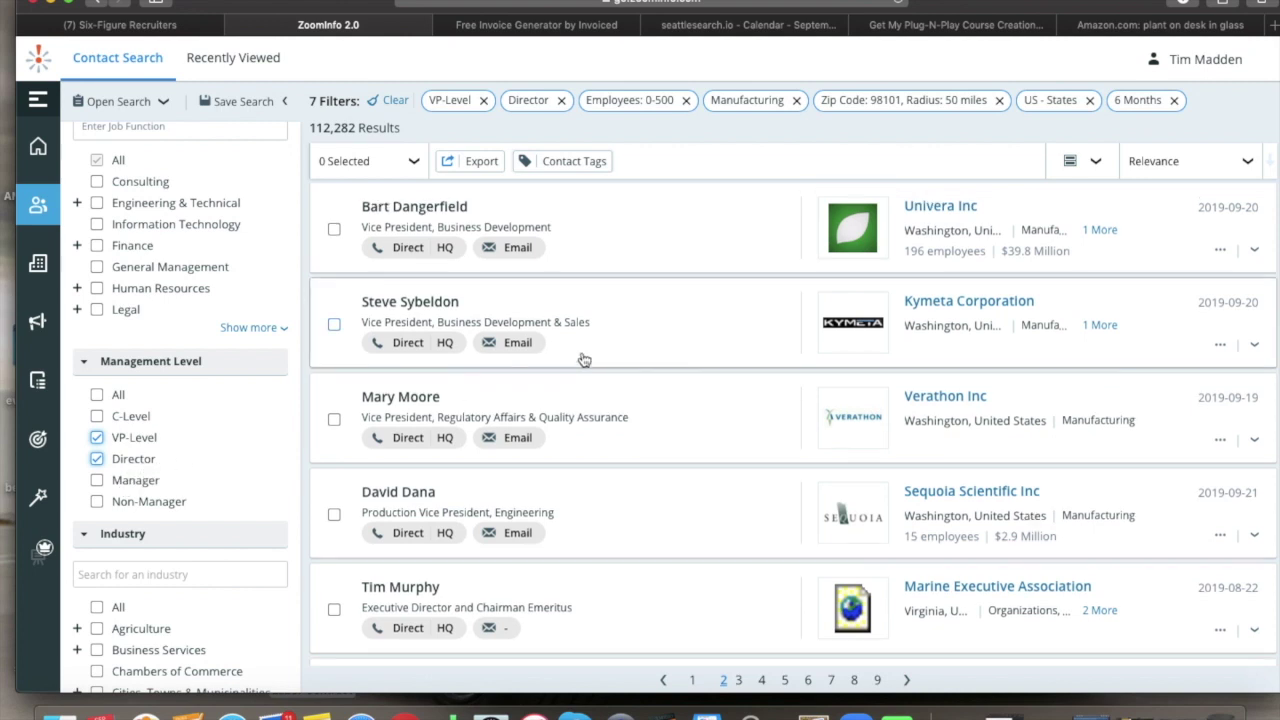
- Bring the Apple Notes cold email template back up over the ZoomInfo results
scroll(590, 350, "up", 1)
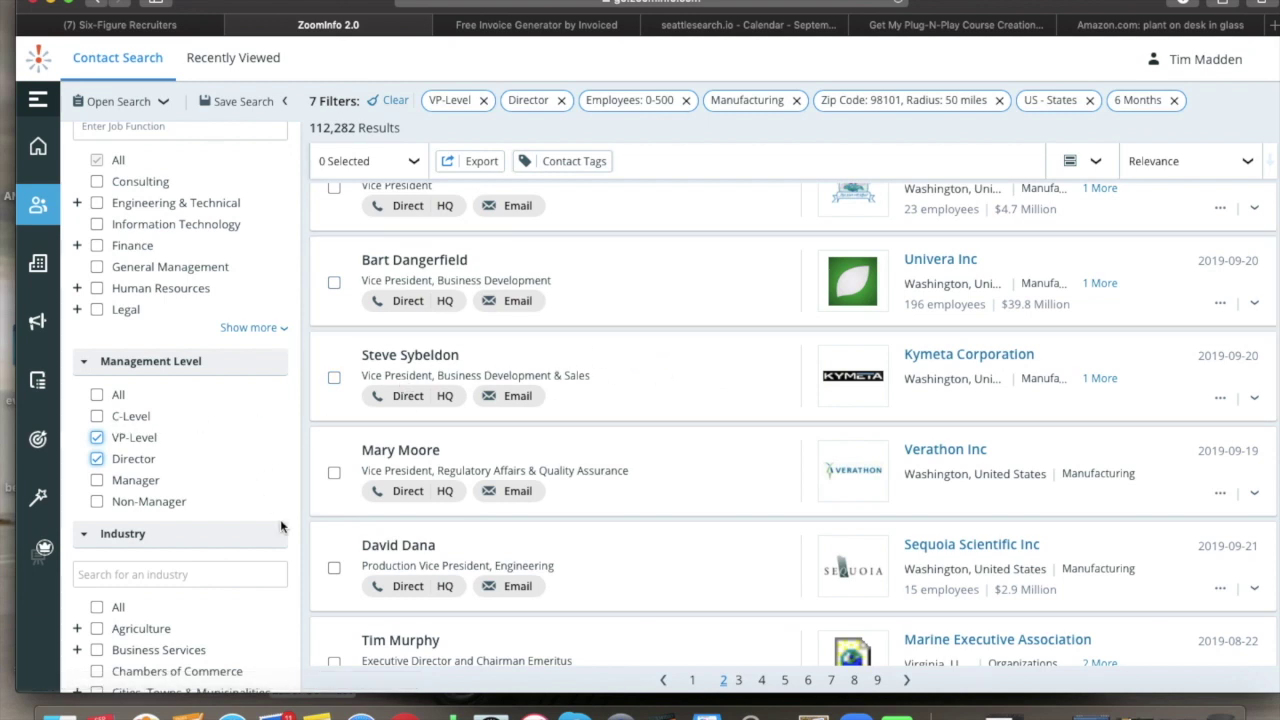
scroll(280, 525, "down", 1)
scroll(280, 525, "up", 3)
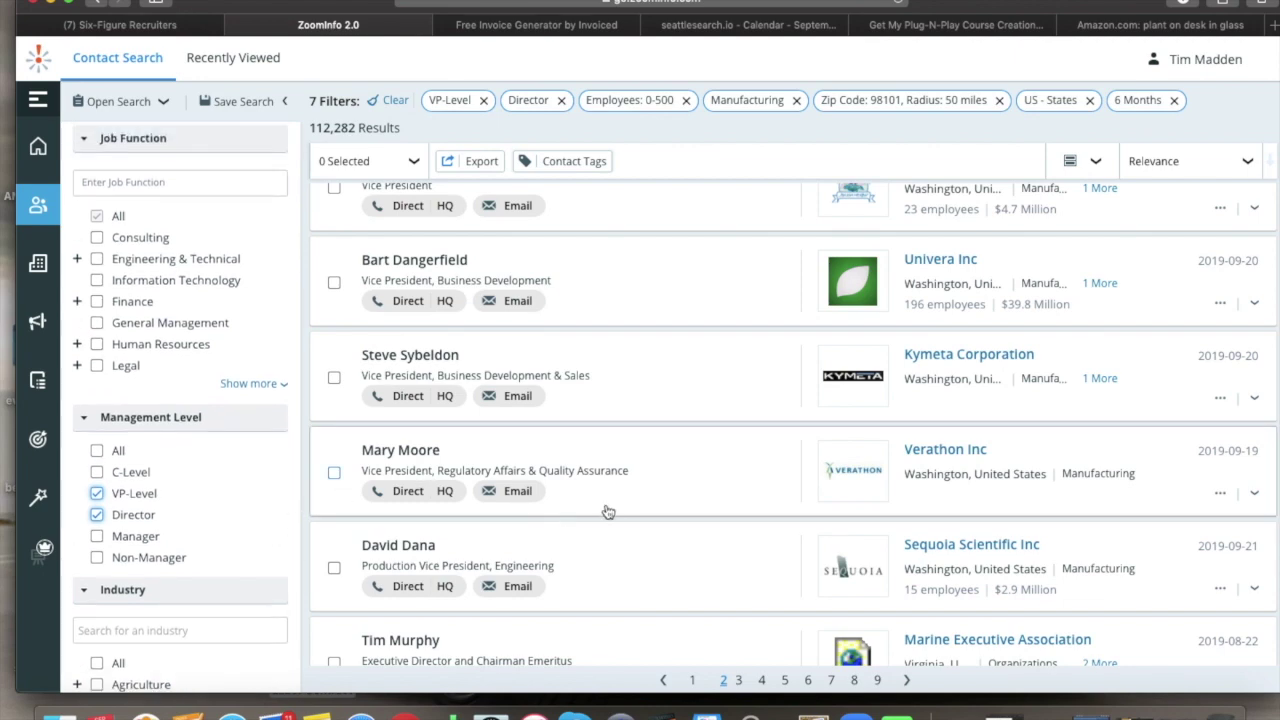
scroll(613, 510, "down", 6)
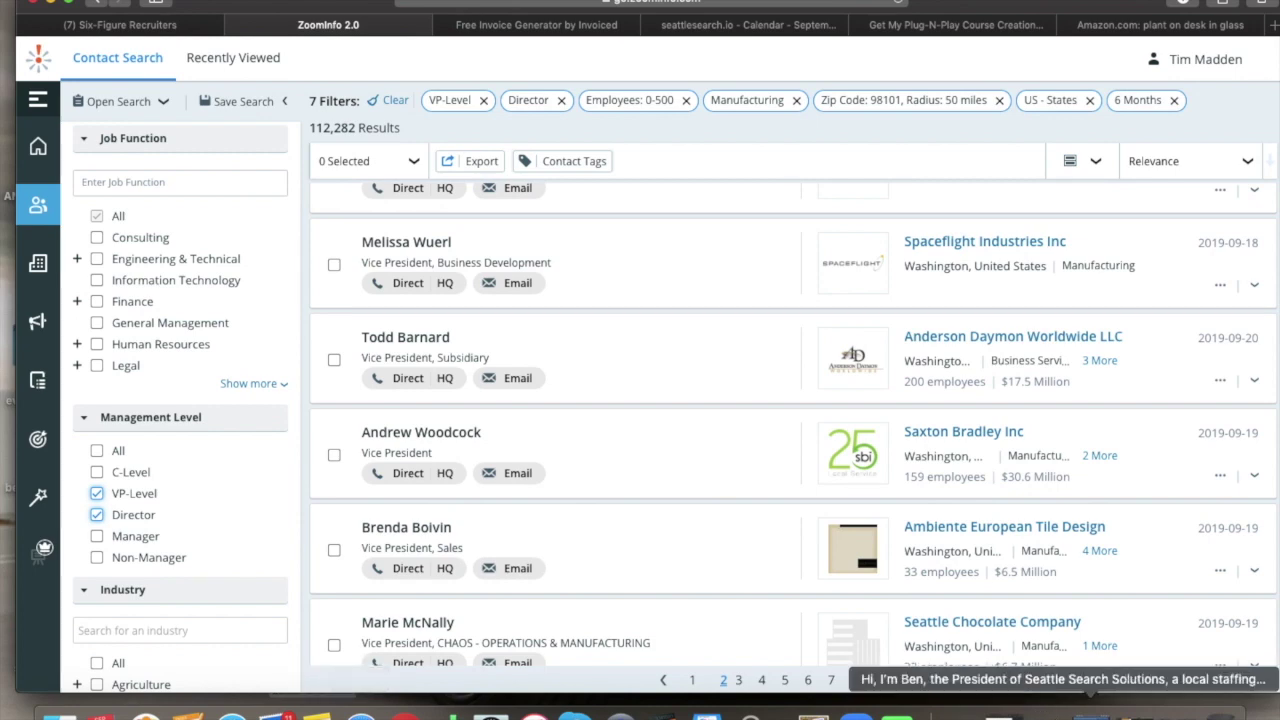
left_click(316, 716)
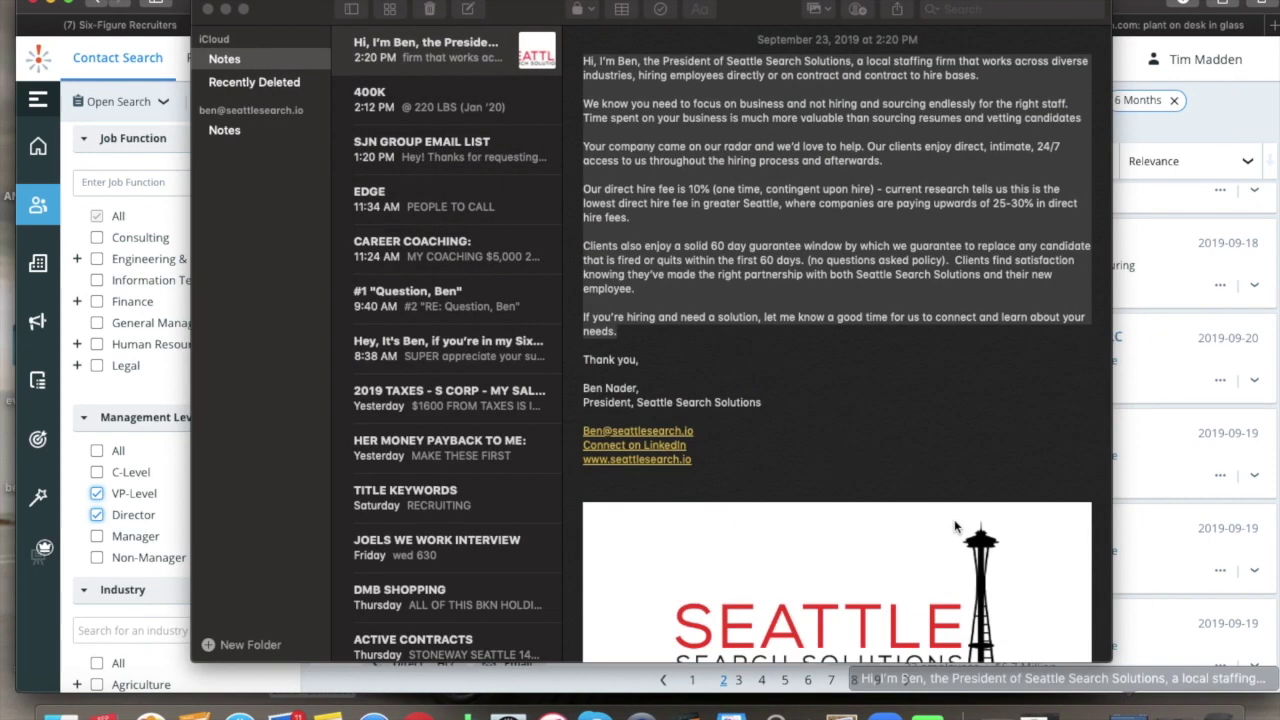
- Look over the template note, then minimize Apple Notes to return to ZoomInfo
scroll(849, 391, "down", 3)
scroll(849, 391, "up", 10)
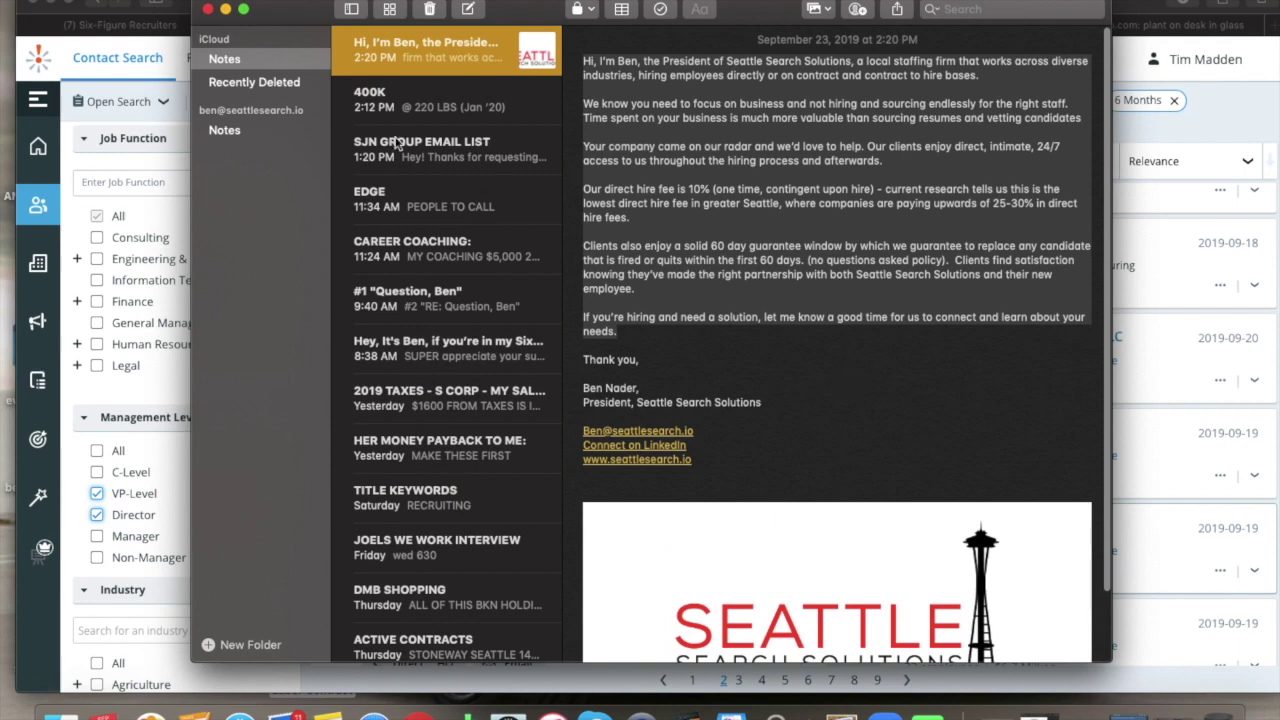
left_click(226, 9)
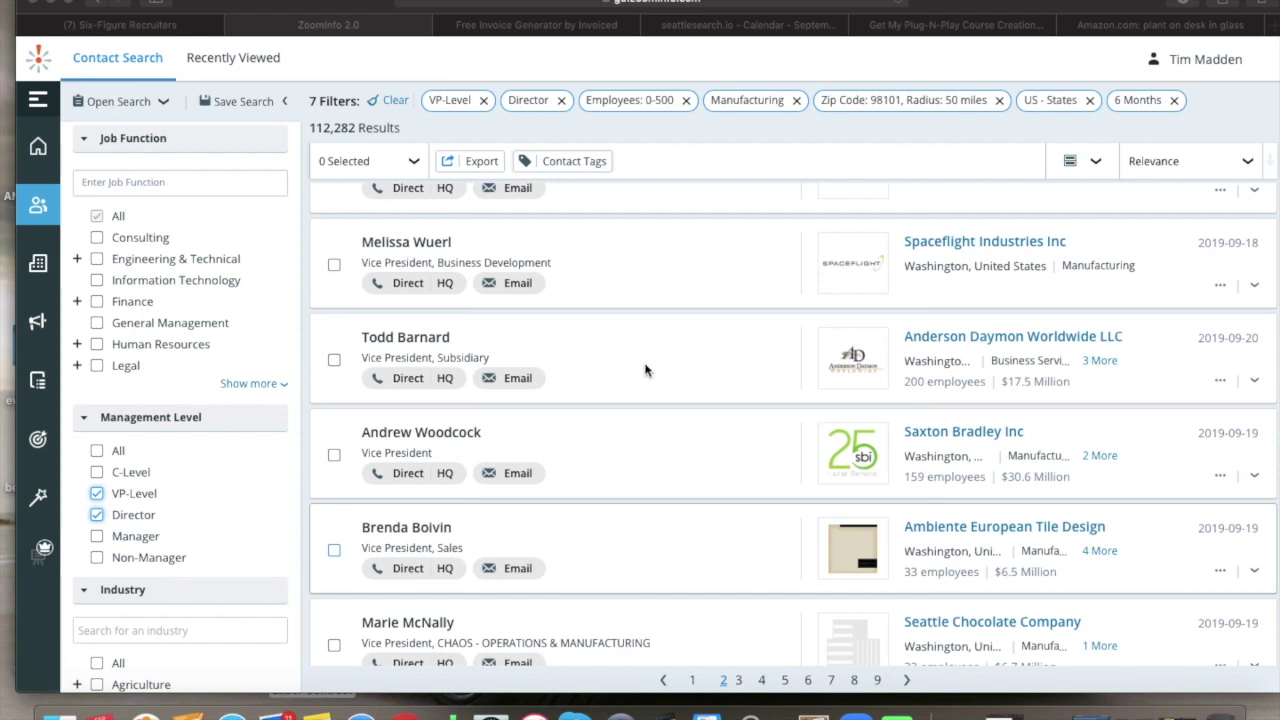
scroll(645, 370, "up", 5)
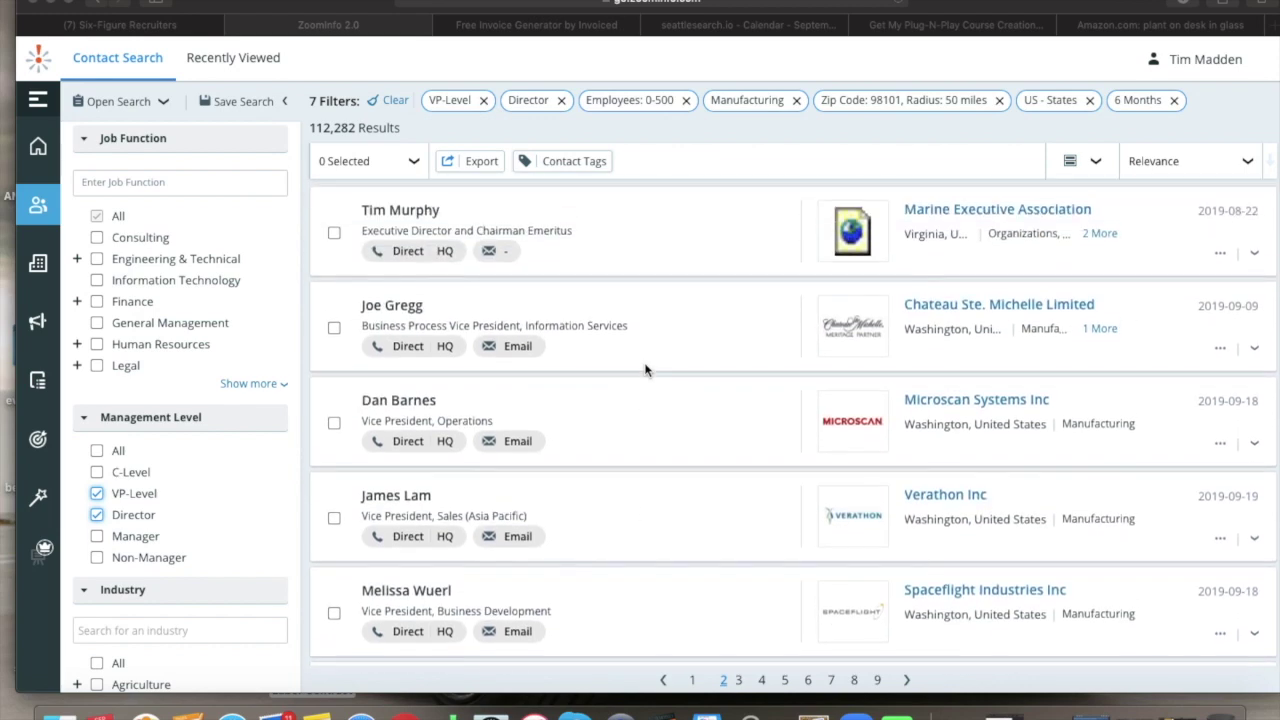
scroll(645, 370, "up", 5)
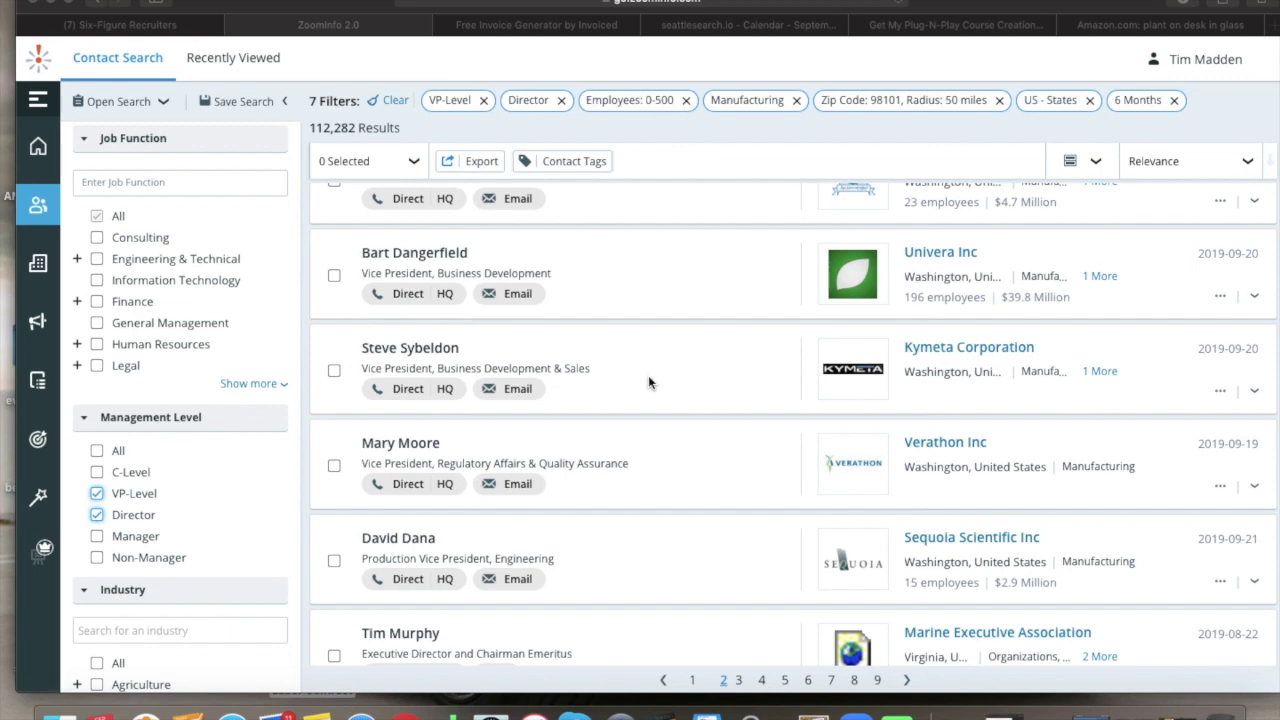
scroll(648, 382, "up", 2)
scroll(648, 382, "up", 2)
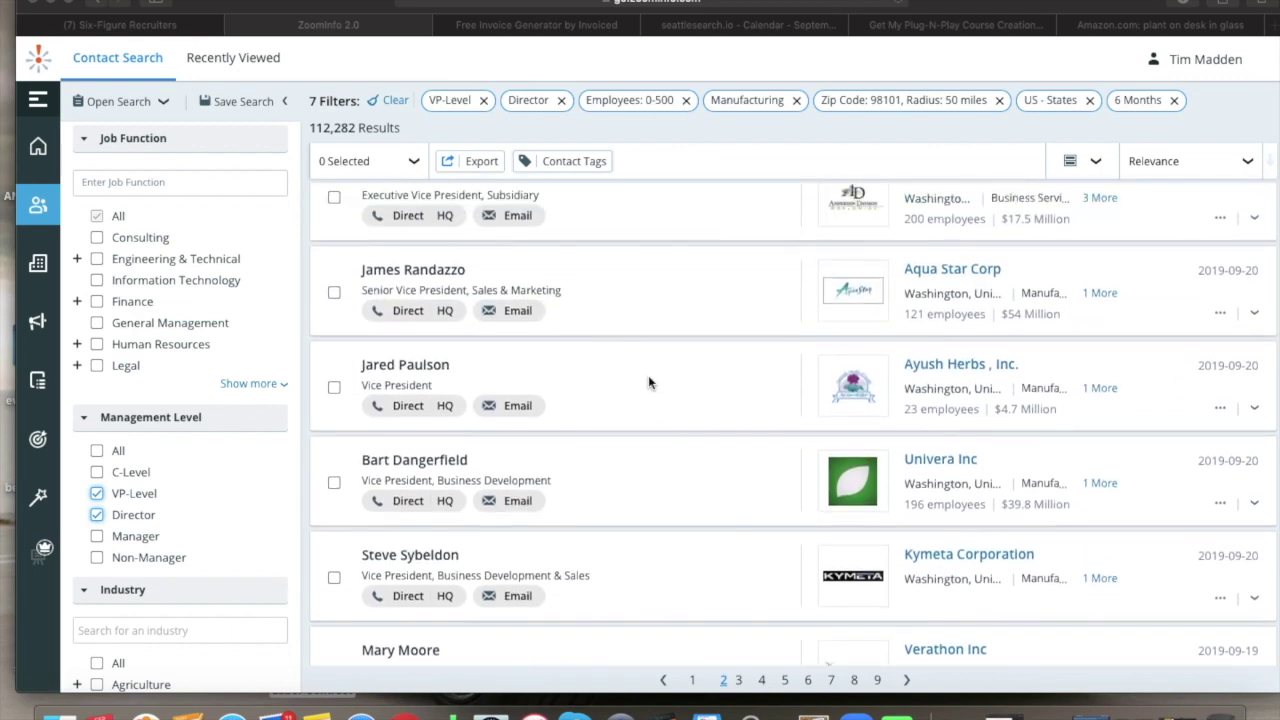